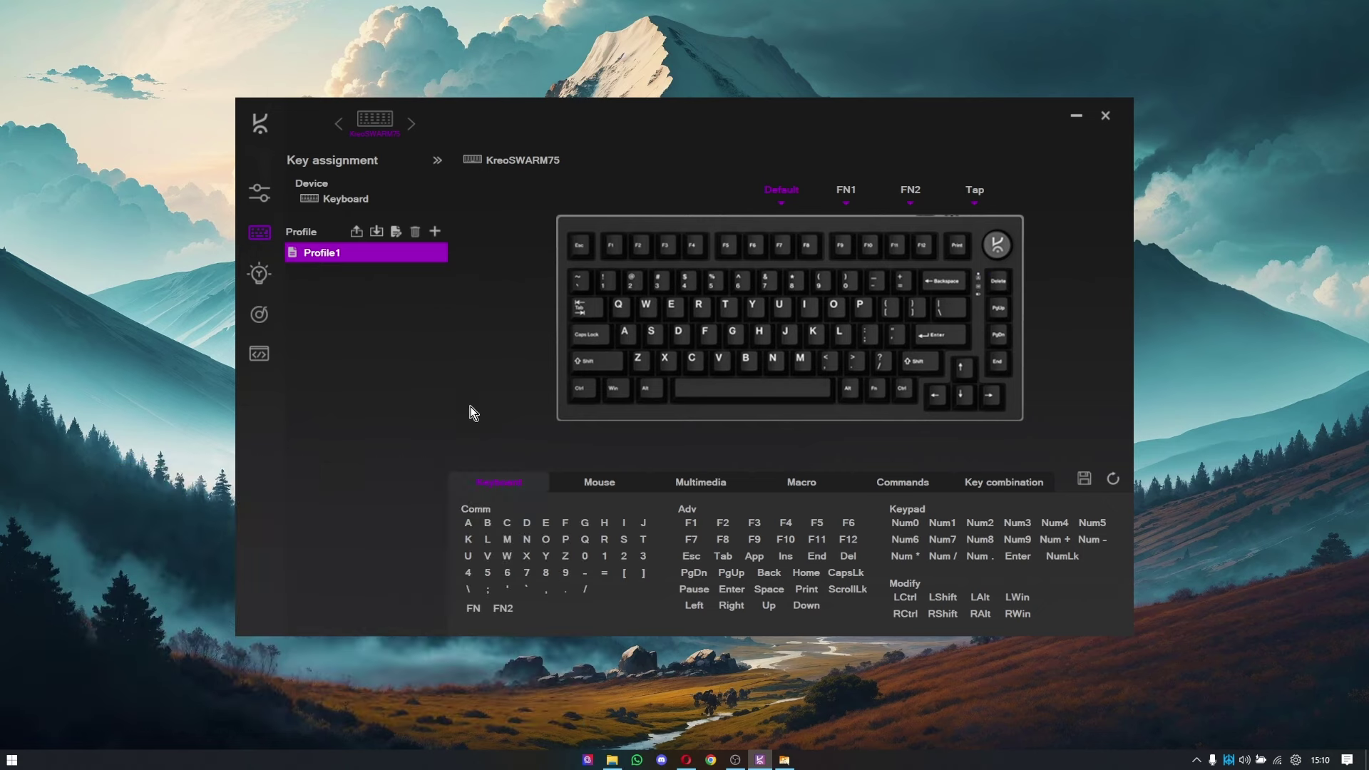
Look through the global settings, lighting, music-sync and macro pages, then create a new profile.
click(259, 189)
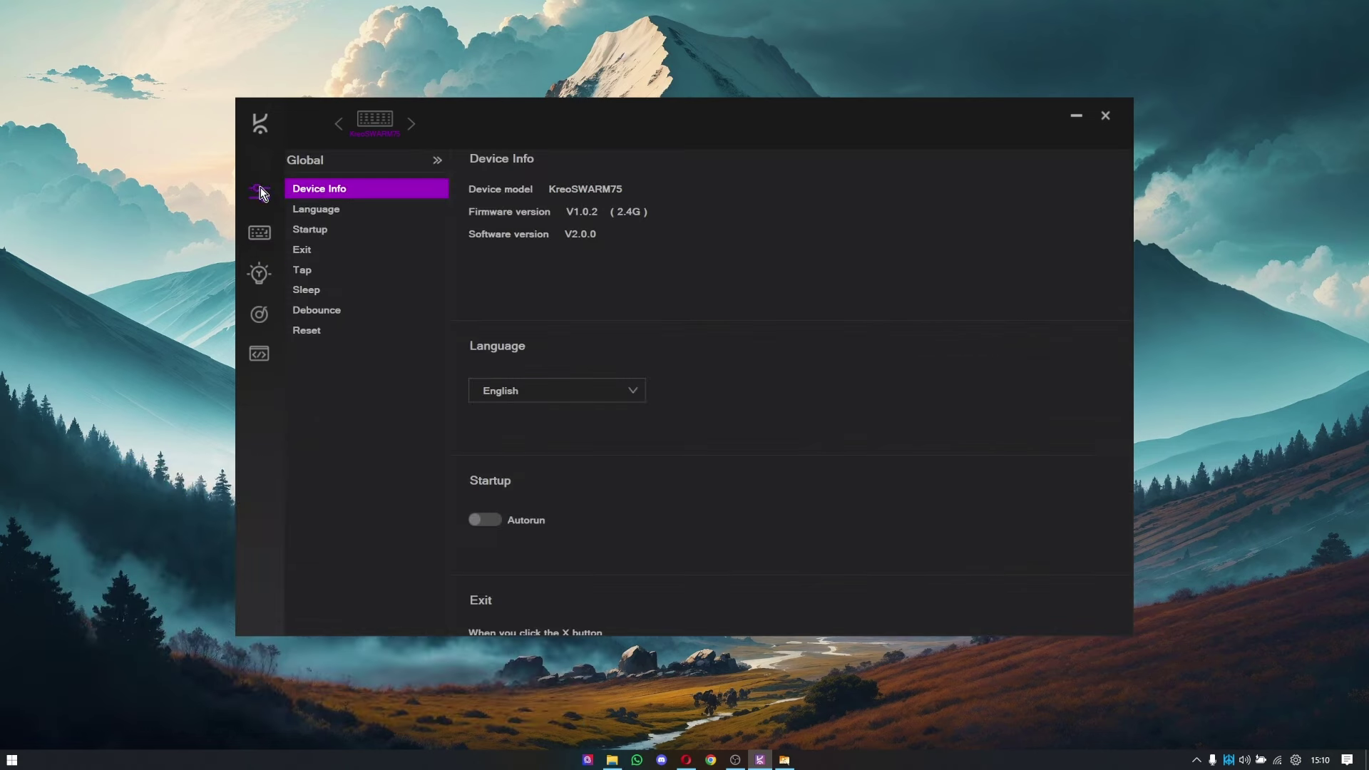
click(259, 235)
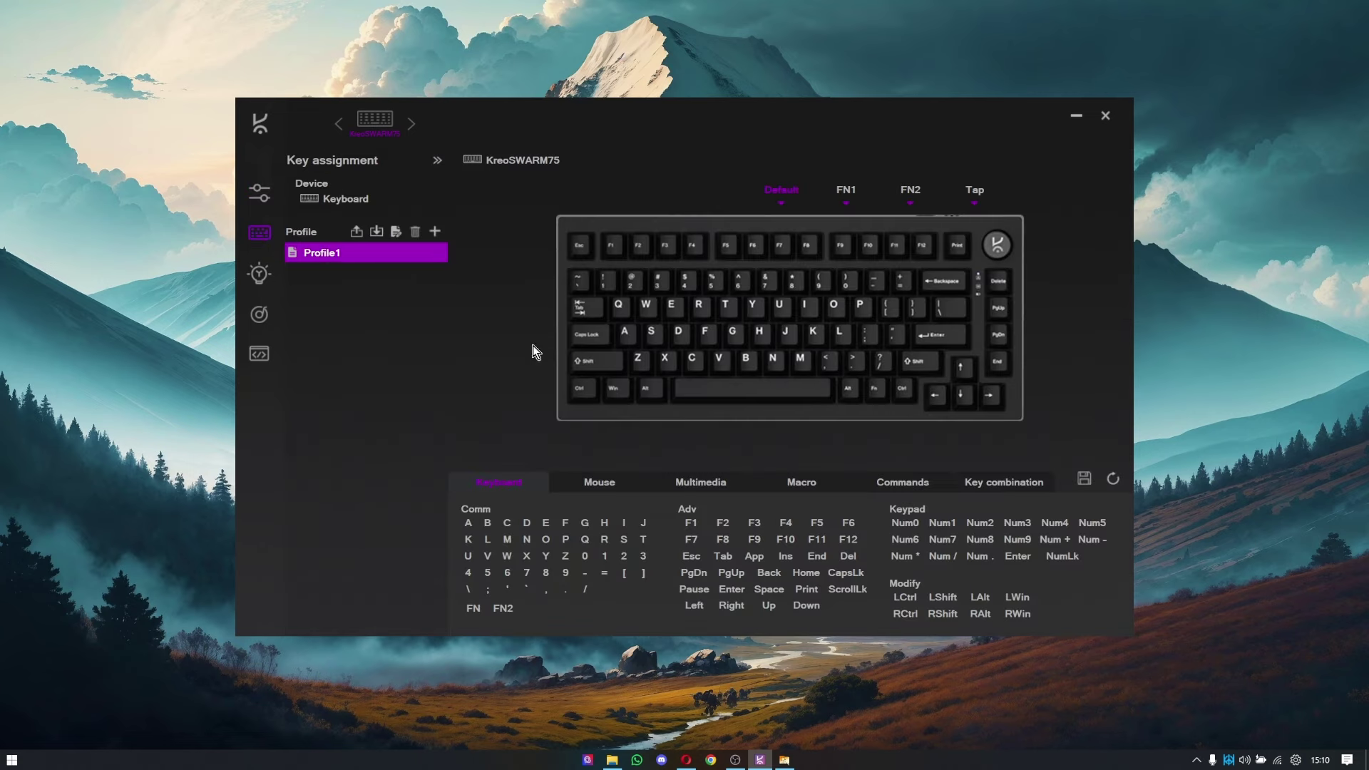
click(258, 273)
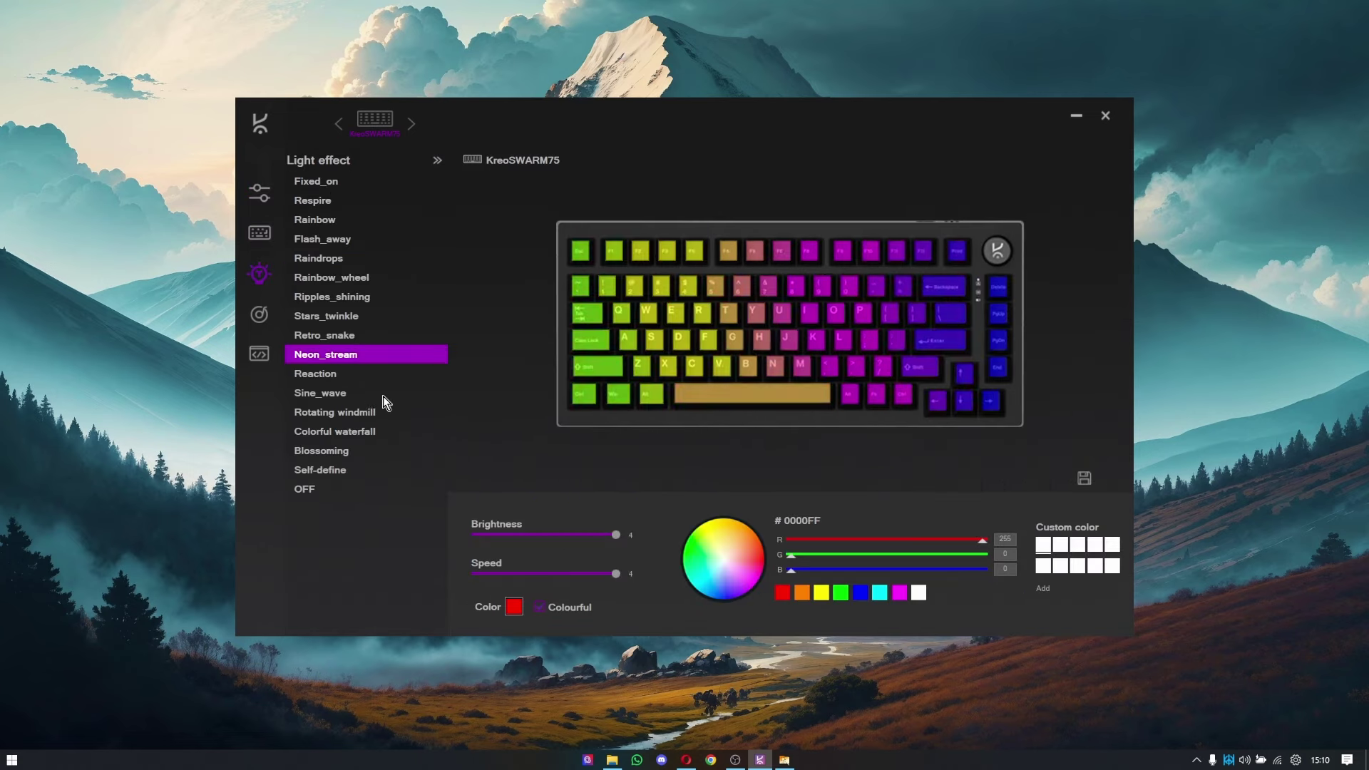
click(260, 314)
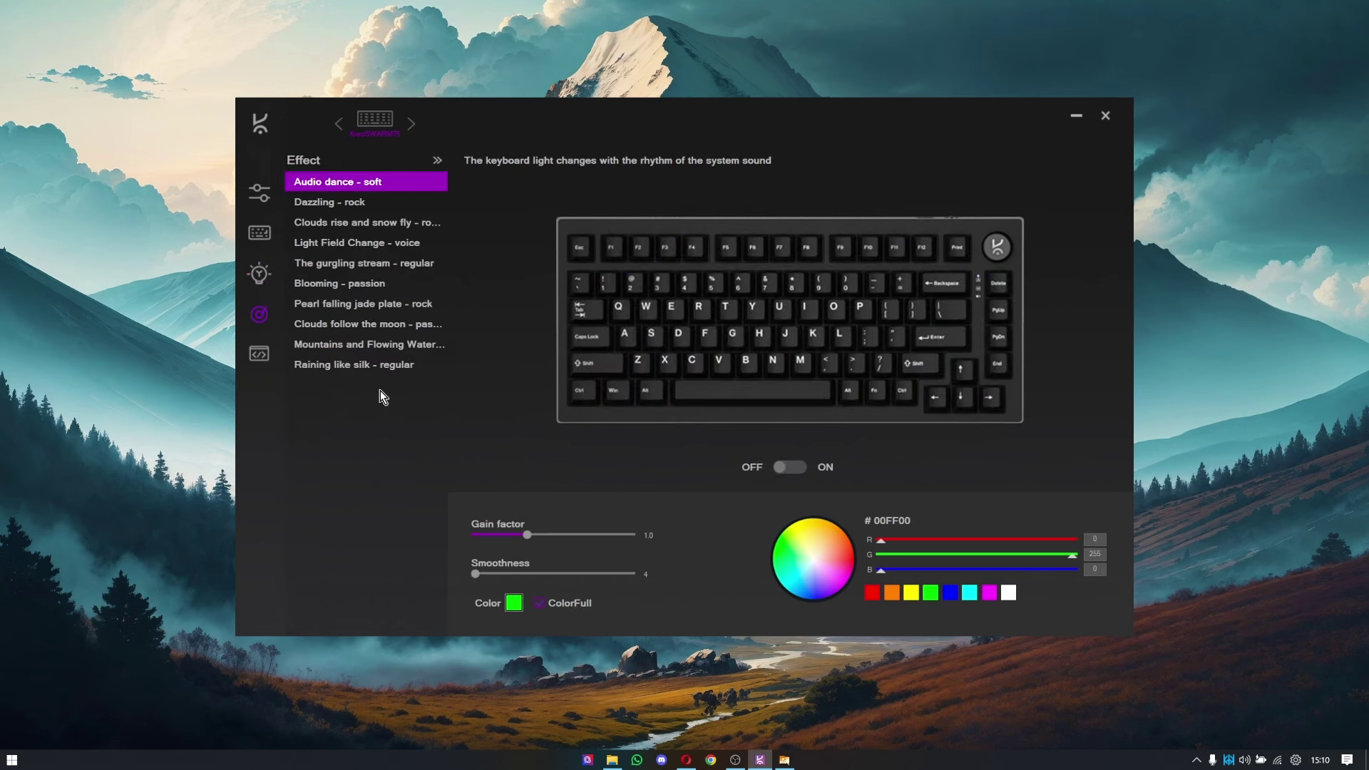
click(265, 356)
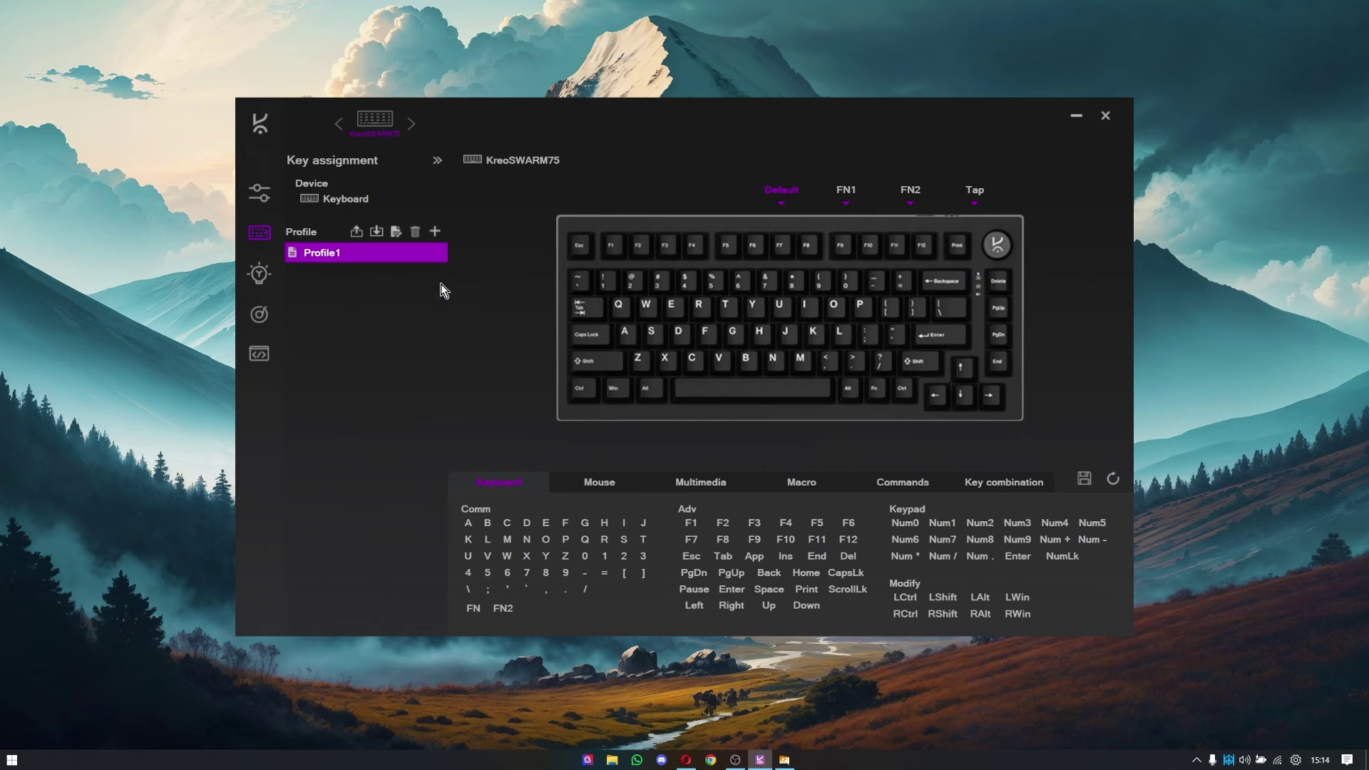
click(436, 233)
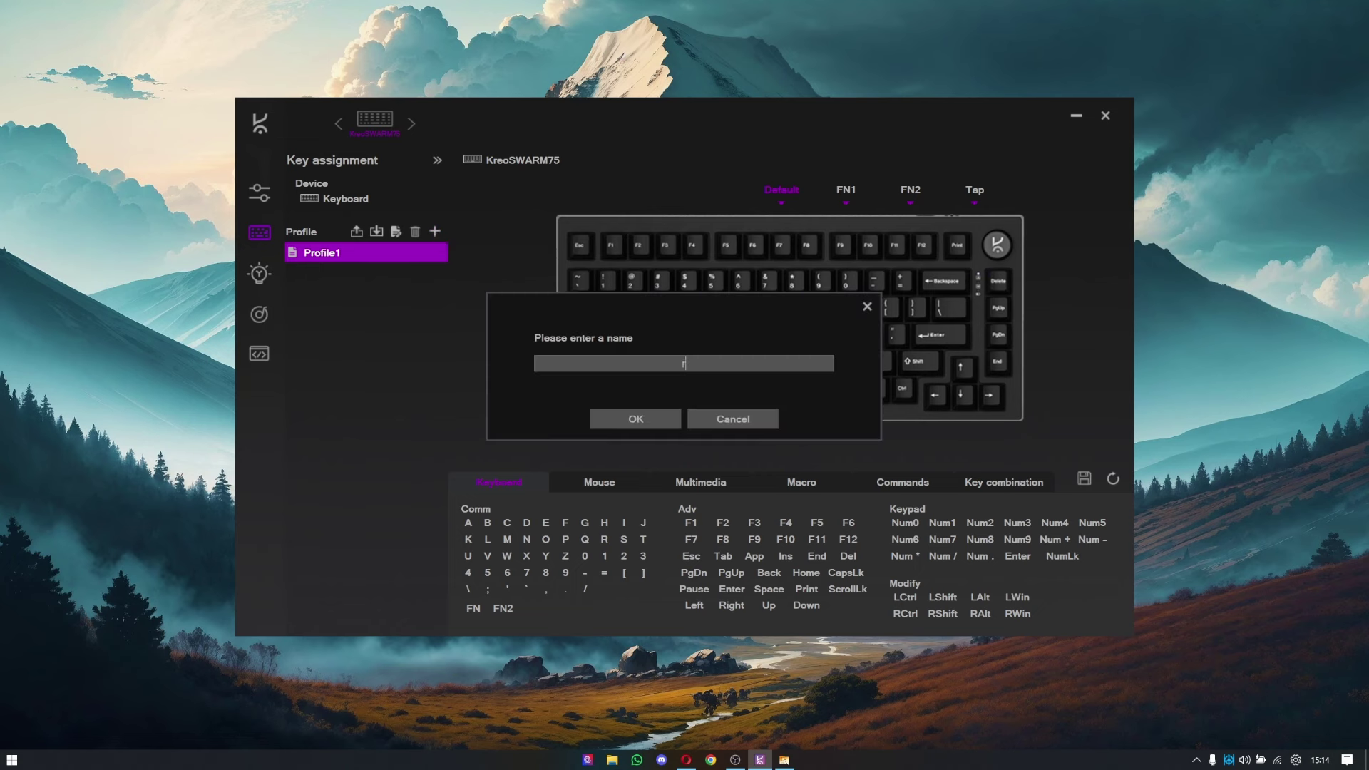
key(Return)
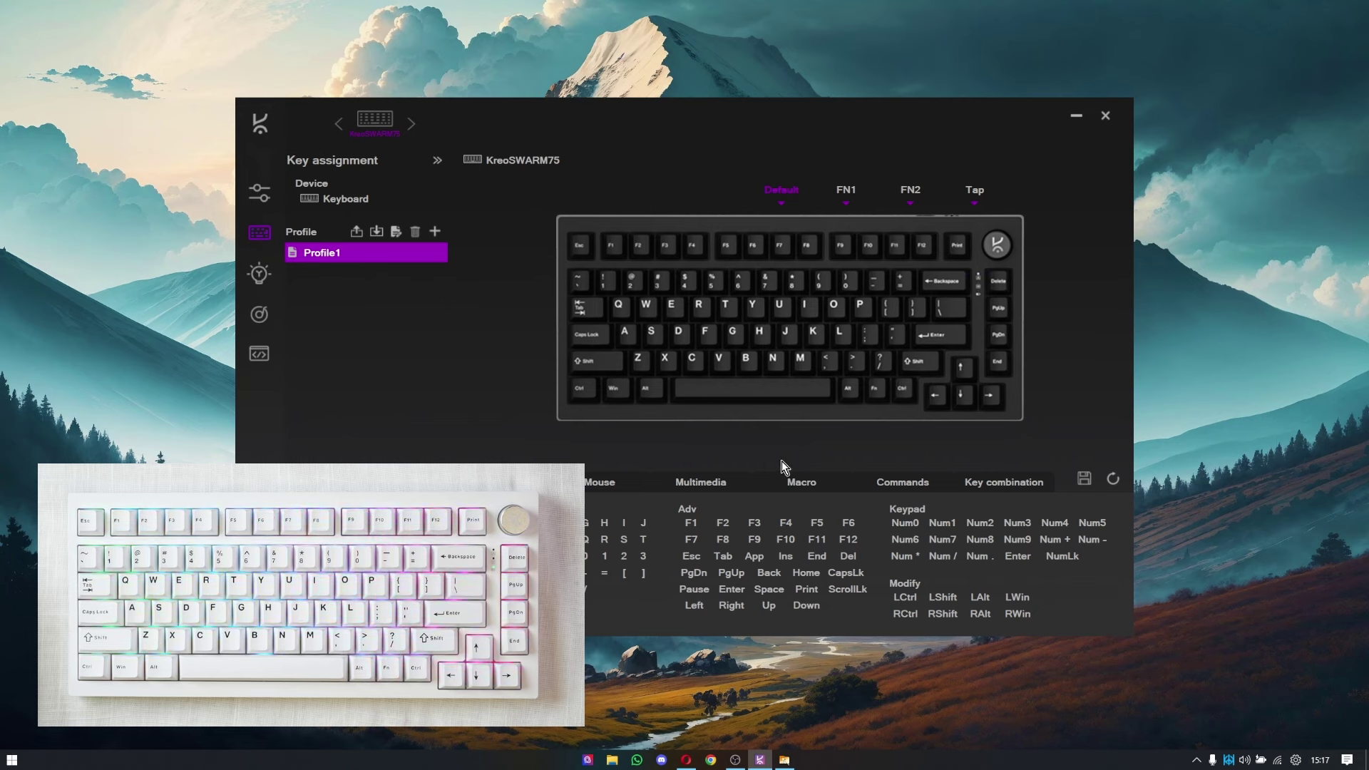
Remap right Ctrl to the Ctrl + Shift + Esc combination and save it to the keyboard.
click(906, 392)
click(996, 481)
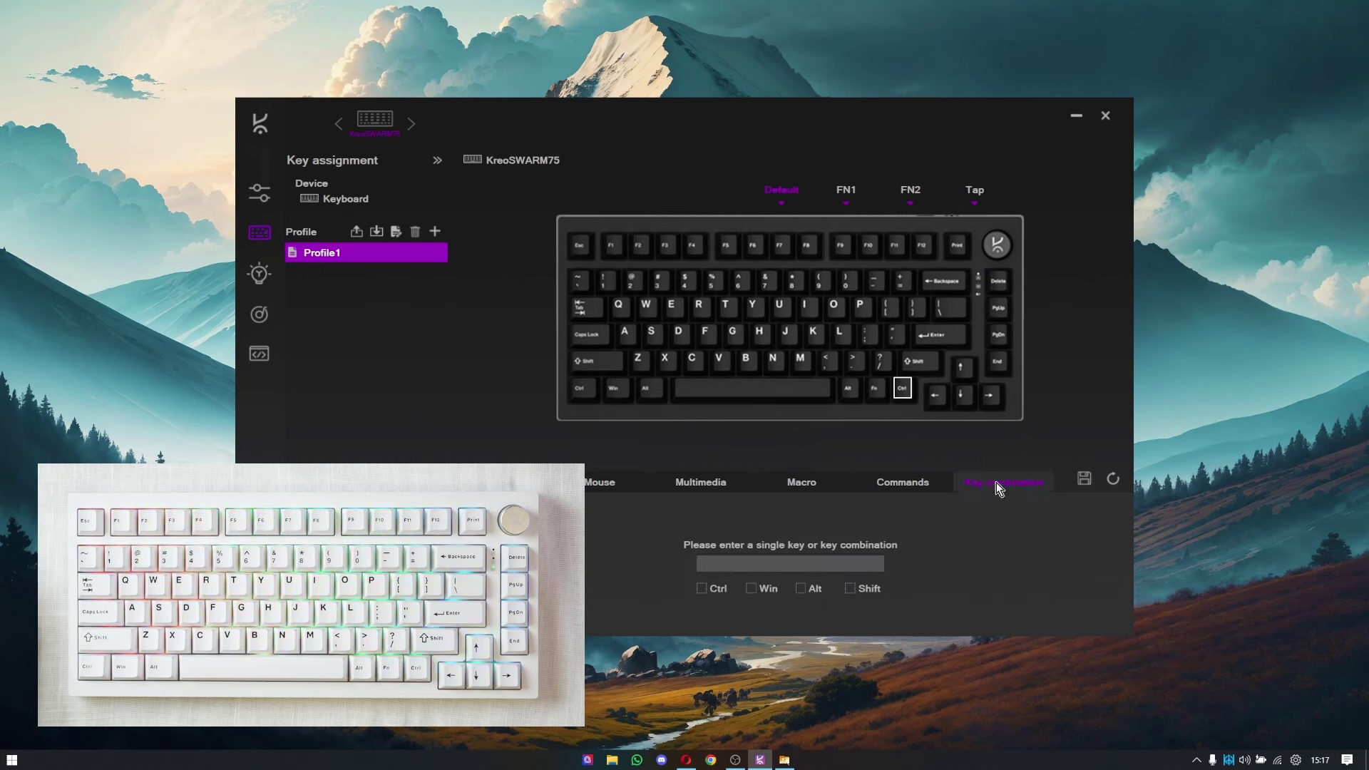
click(857, 593)
click(826, 563)
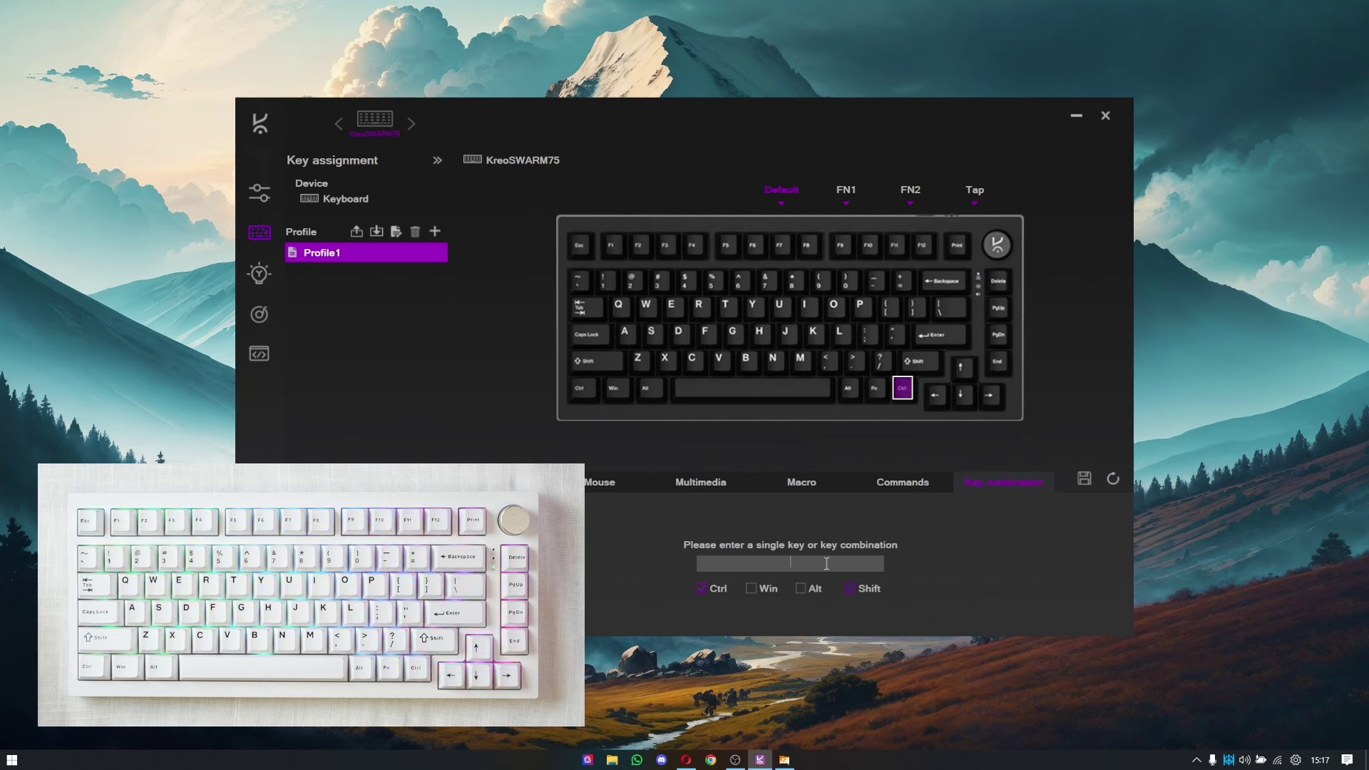
key(Escape)
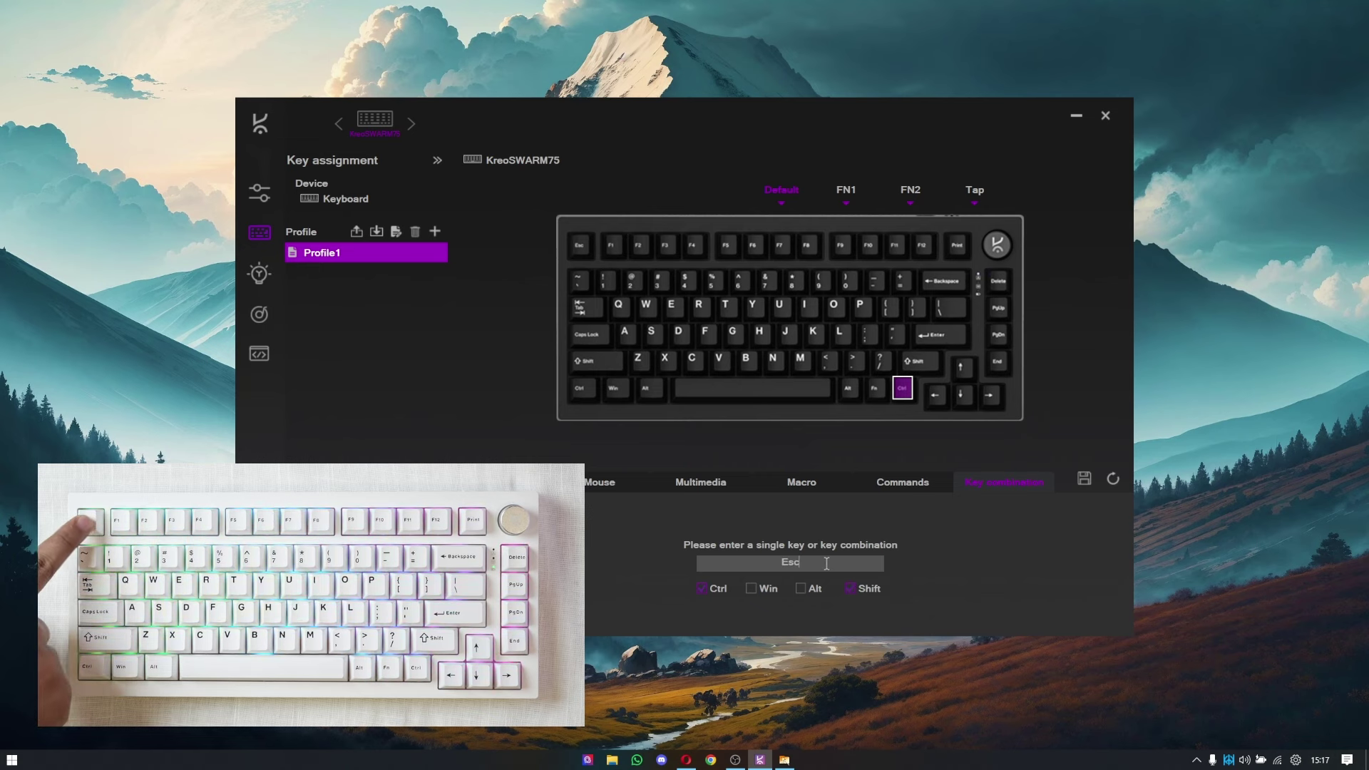
click(1084, 478)
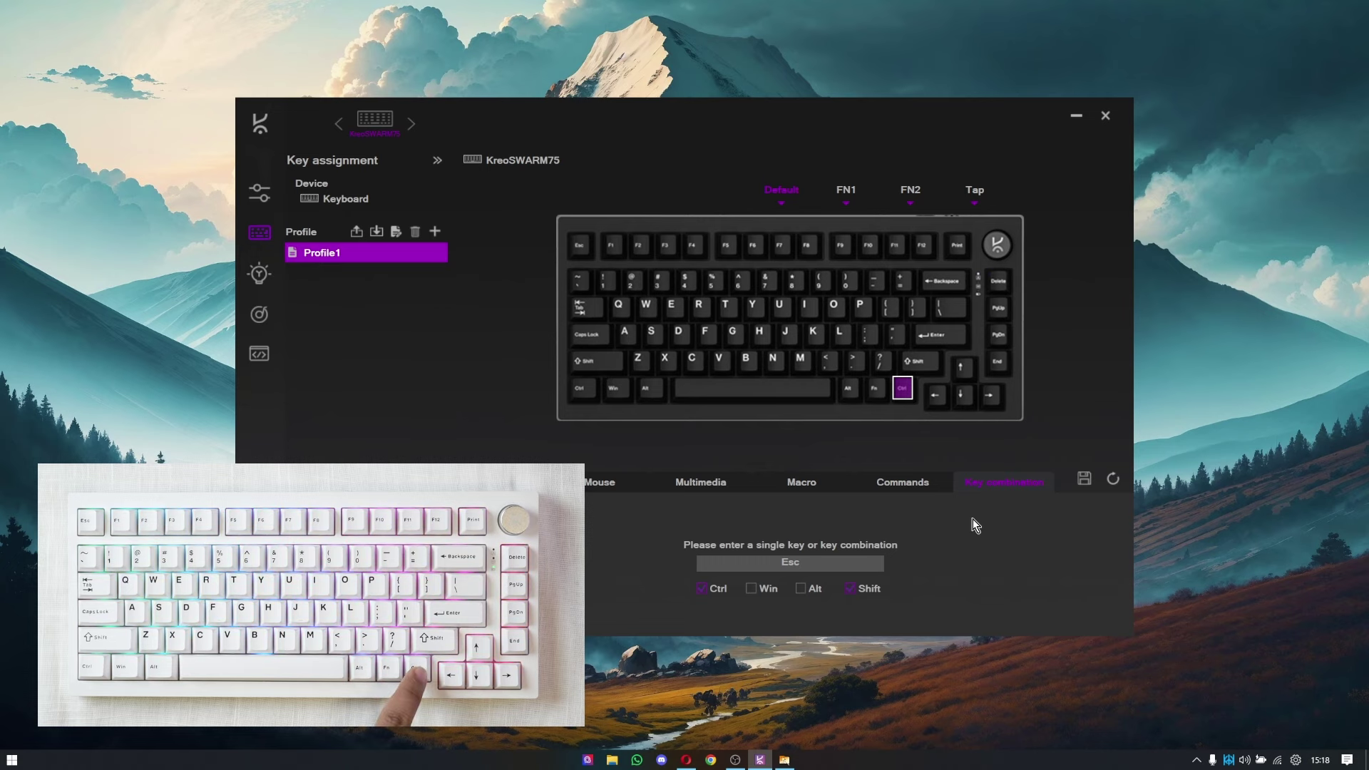
key(ctrl+shift+Escape)
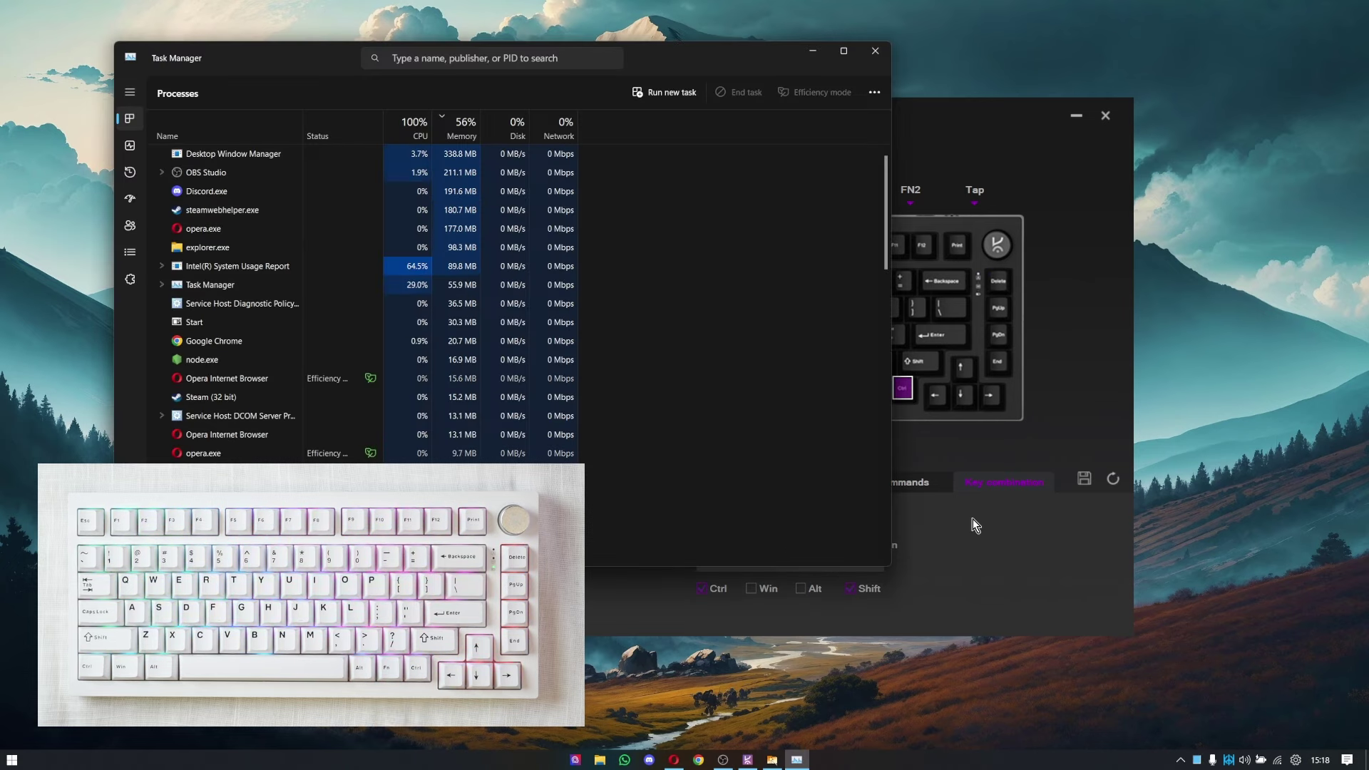
click(811, 51)
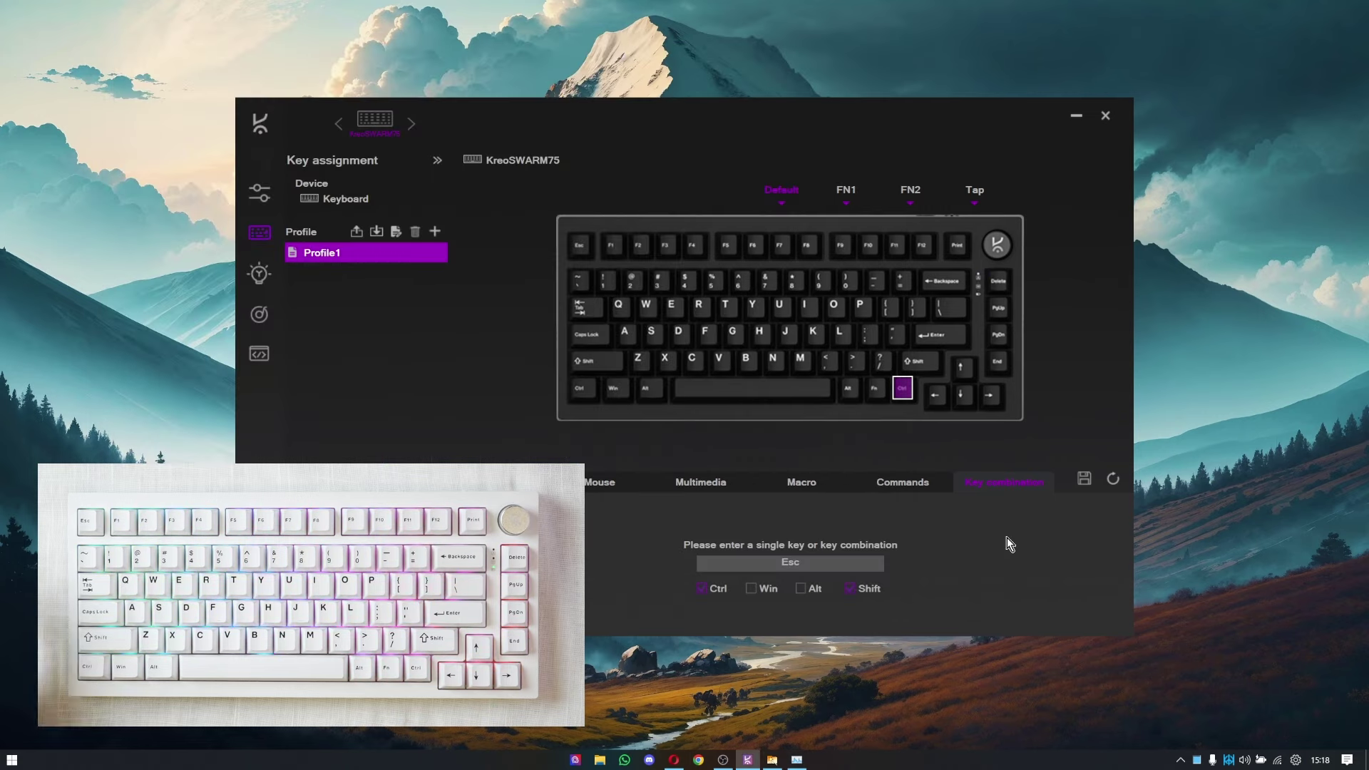
key(ctrl+shift+Escape)
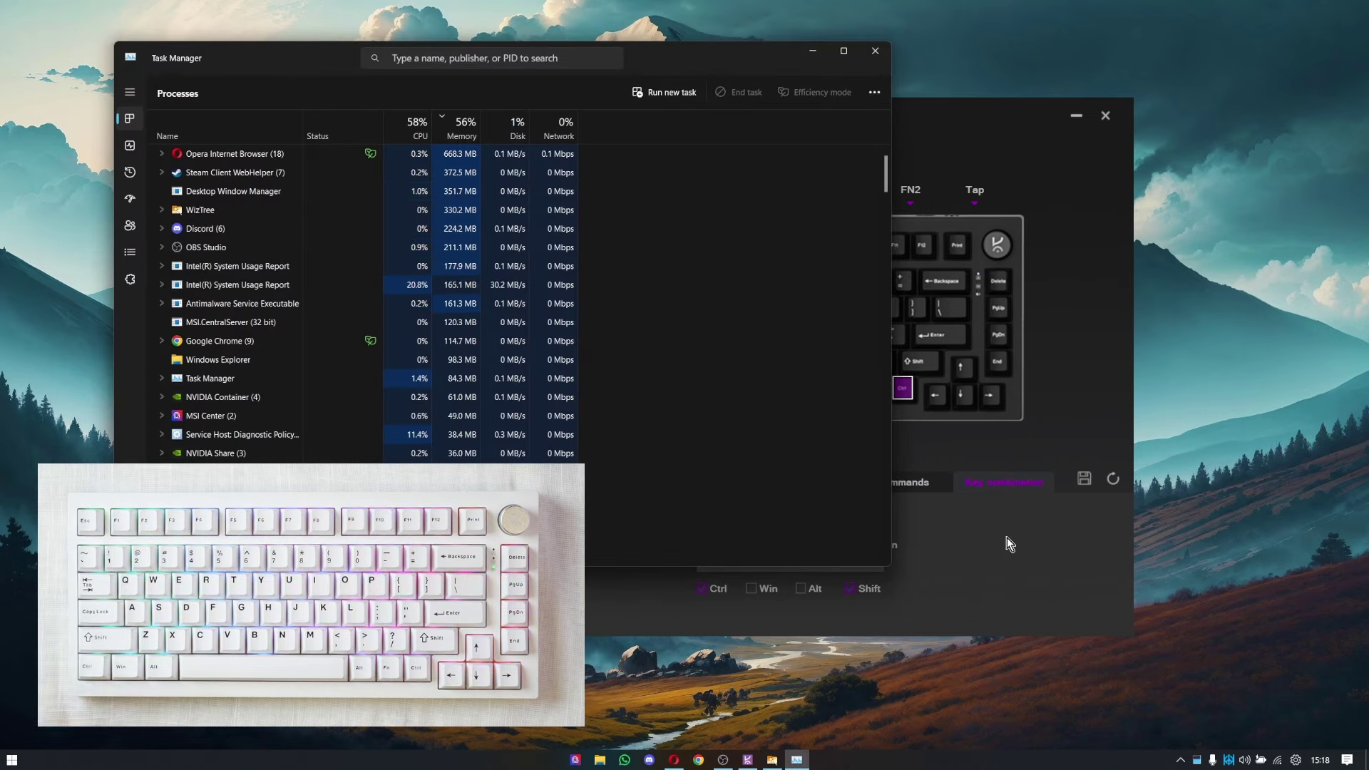
click(875, 52)
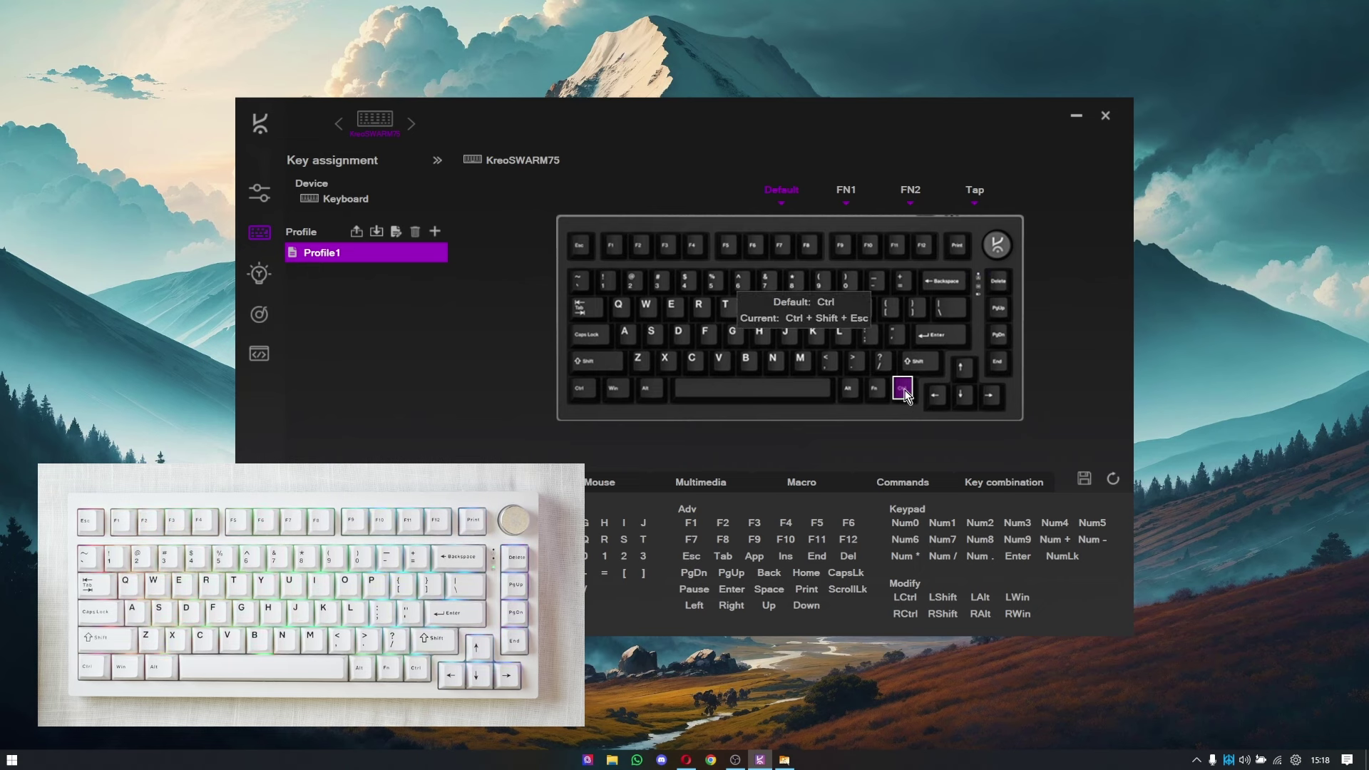
Assign Volume + to right Ctrl, save it, and use it twice to raise the system volume.
click(706, 494)
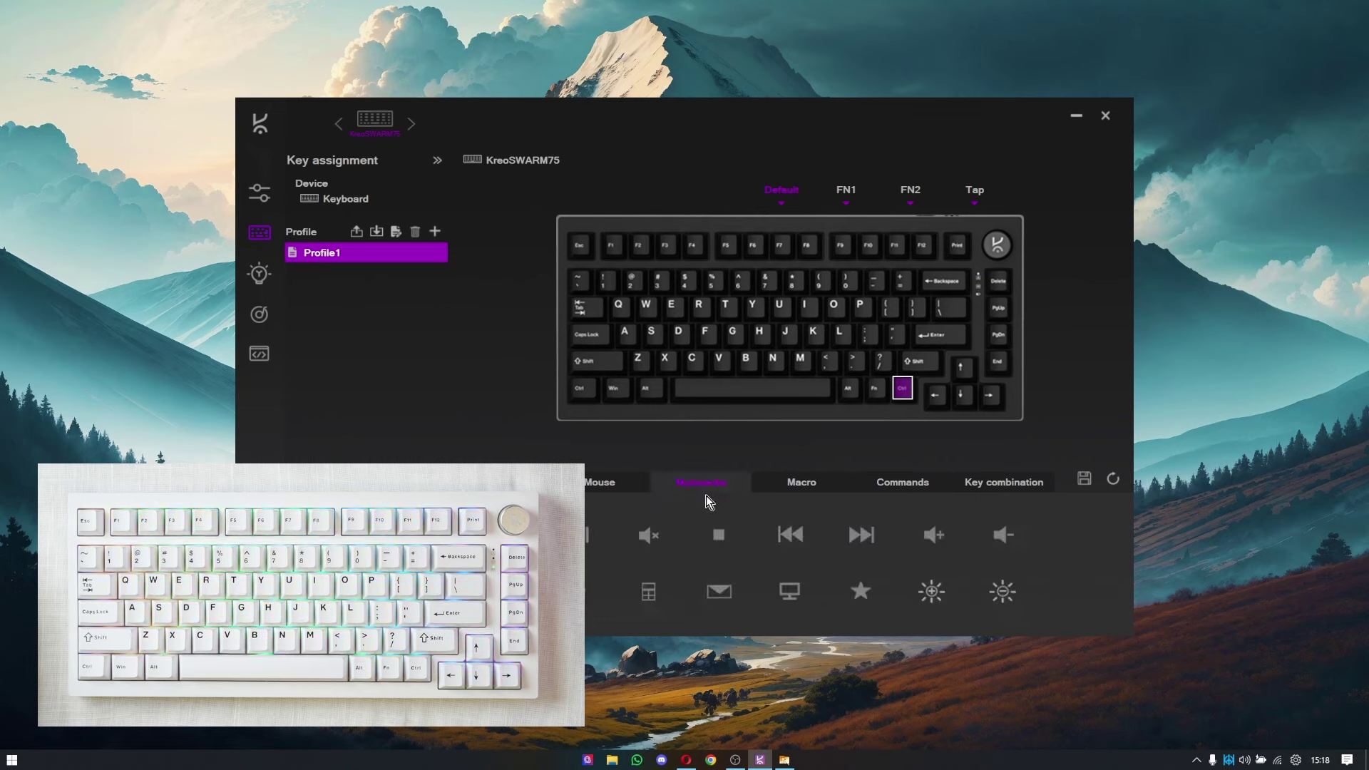
click(941, 537)
click(1083, 478)
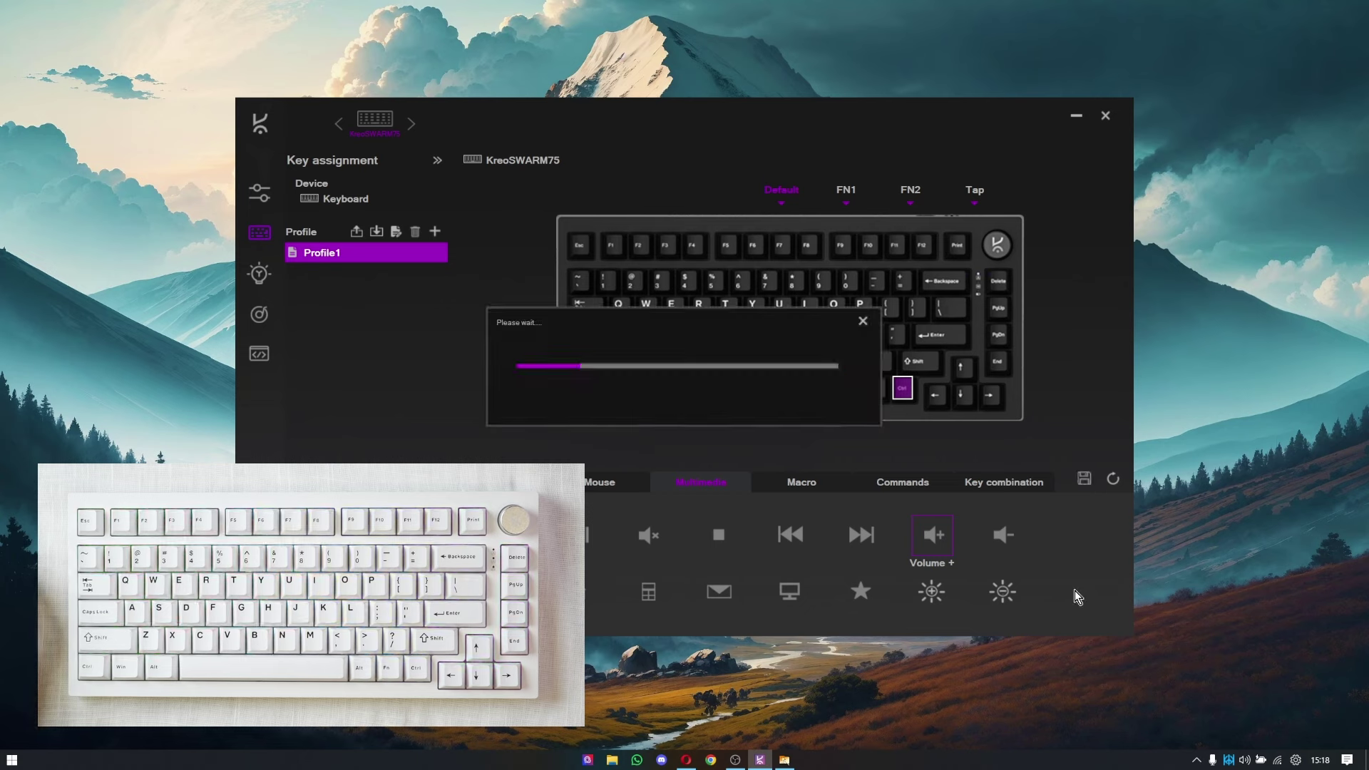
key(XF86AudioRaiseVolume)
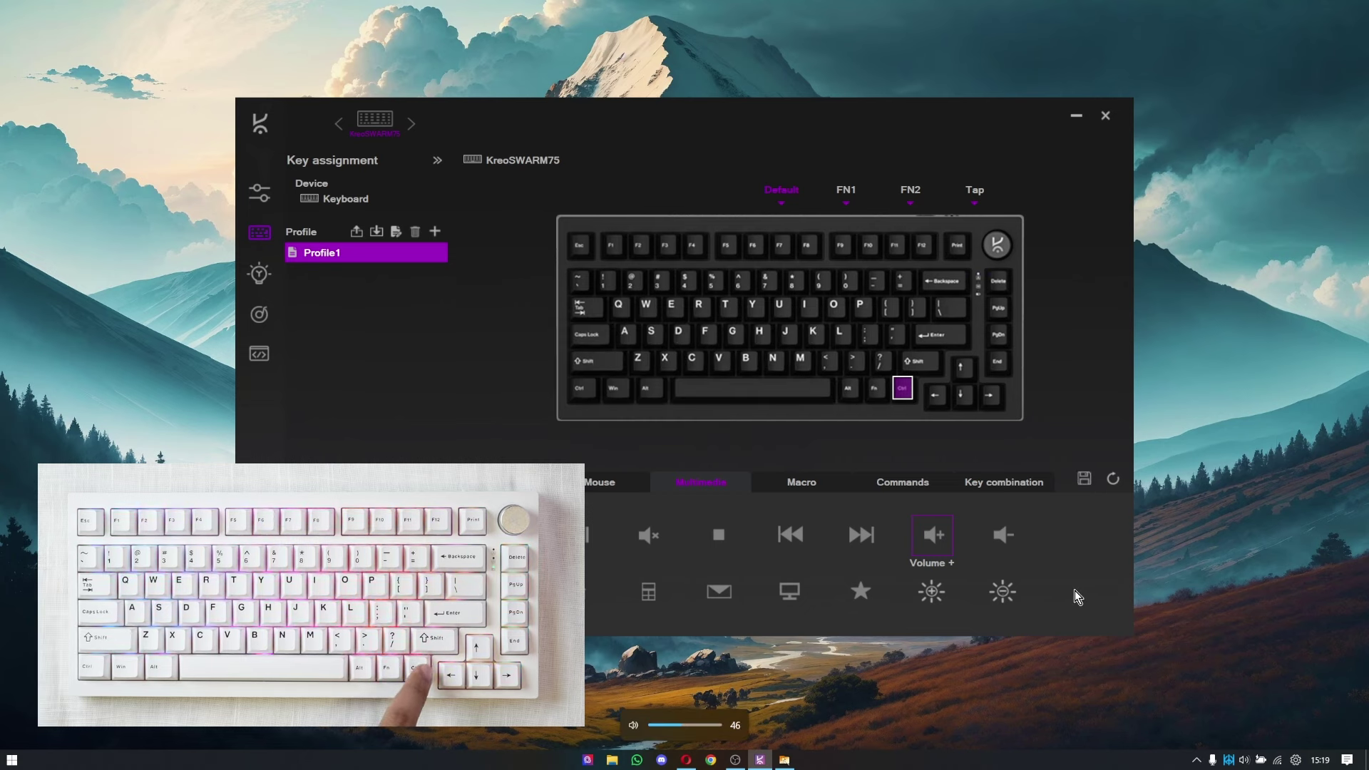
key(XF86AudioRaiseVolume)
key(XF86AudioRaiseVolume)
key(XF86AudioRaiseVolume)
key(XF86AudioRaiseVolume)
key(XF86AudioRaiseVolume)
key(XF86AudioRaiseVolume)
key(XF86AudioRaiseVolume)
key(XF86AudioRaiseVolume)
key(XF86AudioRaiseVolume)
key(XF86AudioRaiseVolume)
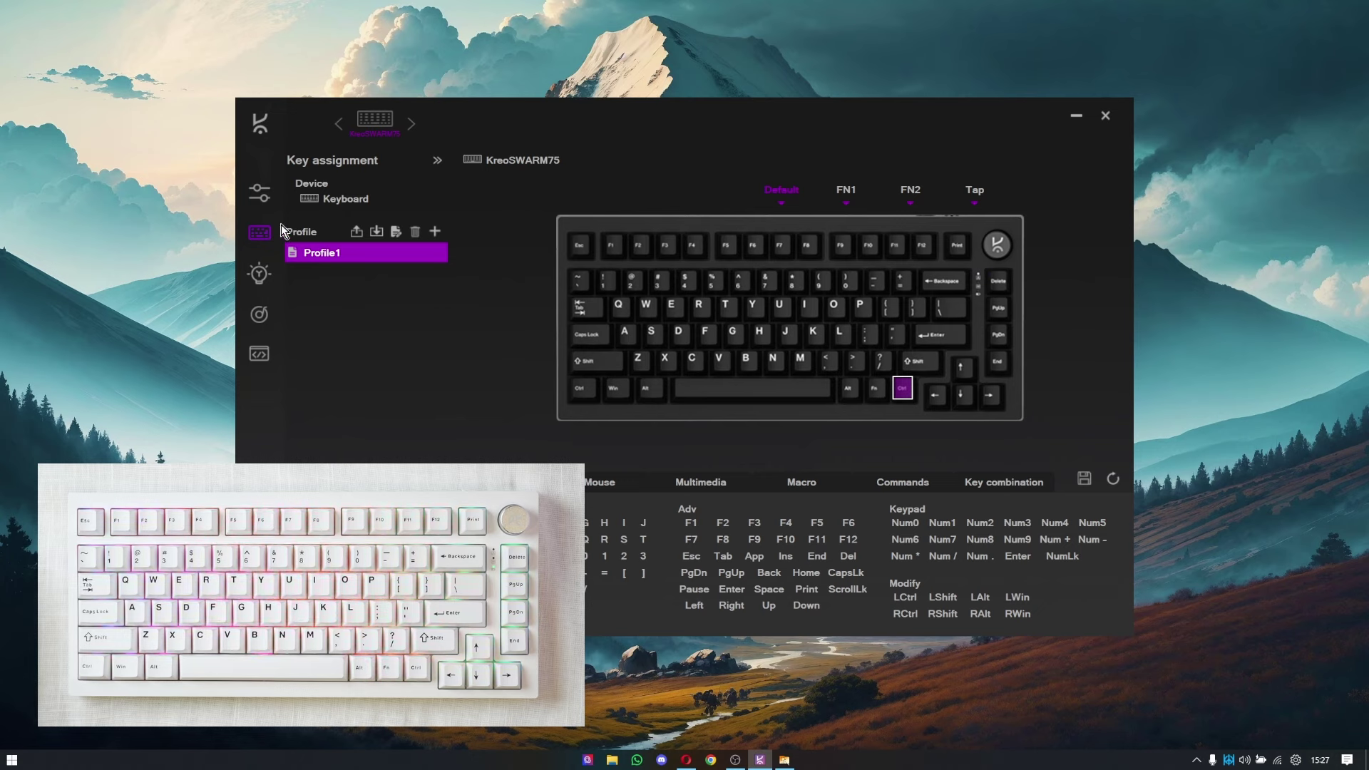
Turn on Tap in the global settings and lower its sensitivity from 127 to 54.
click(260, 191)
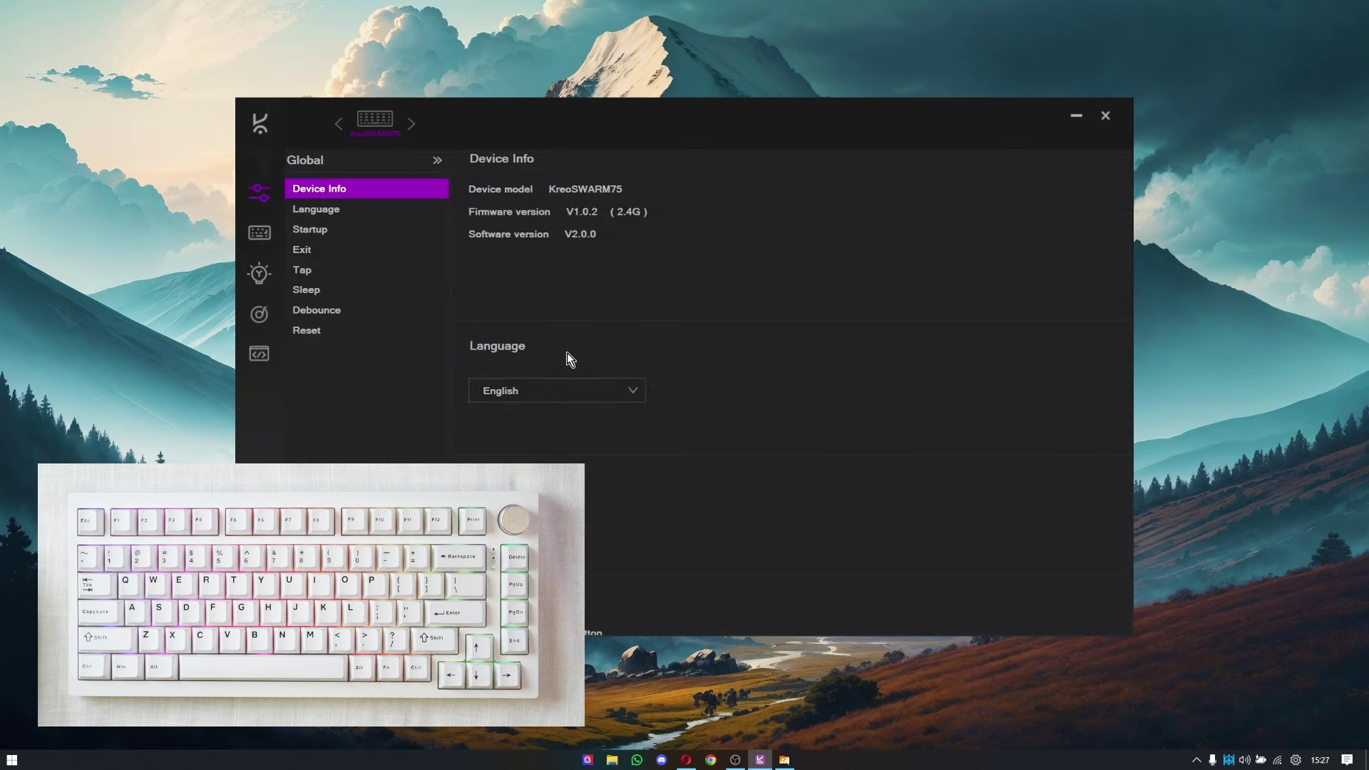
scroll(576, 358, down, 5)
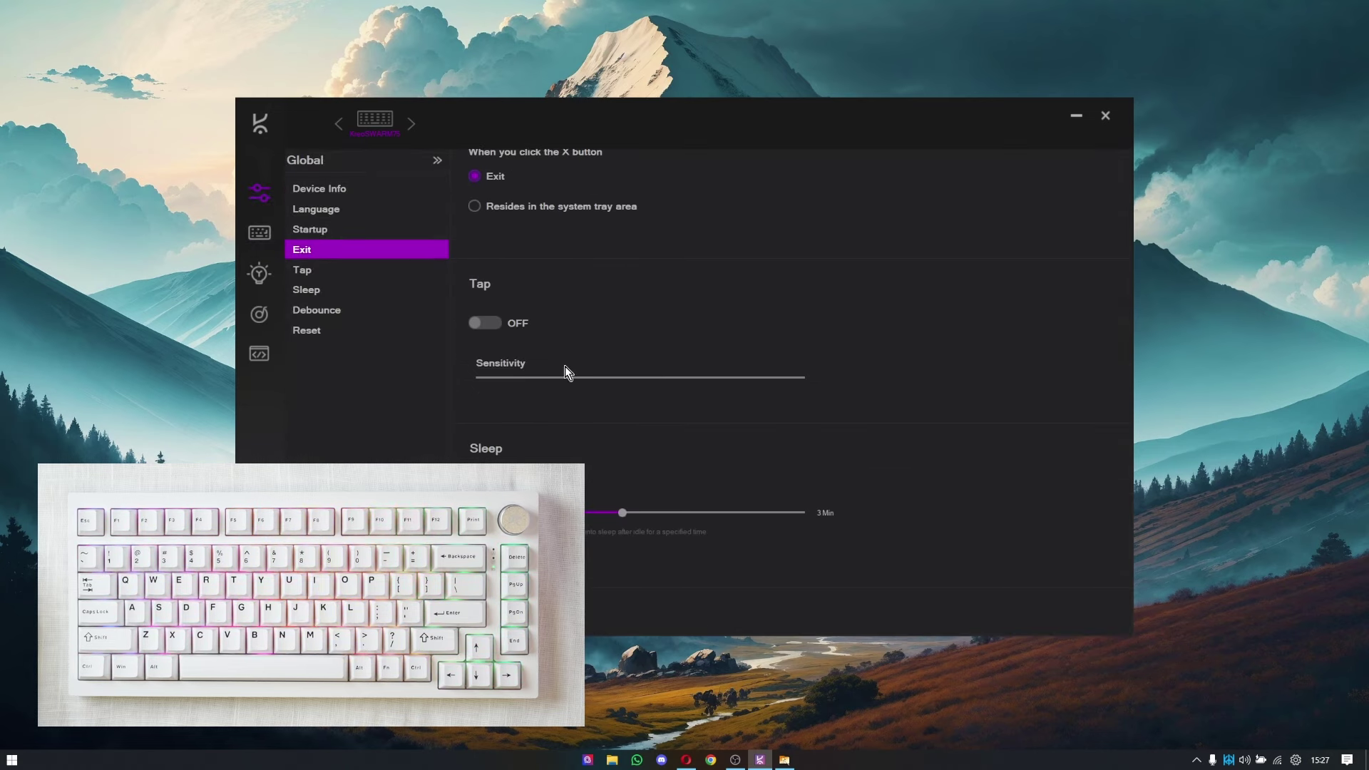
click(489, 325)
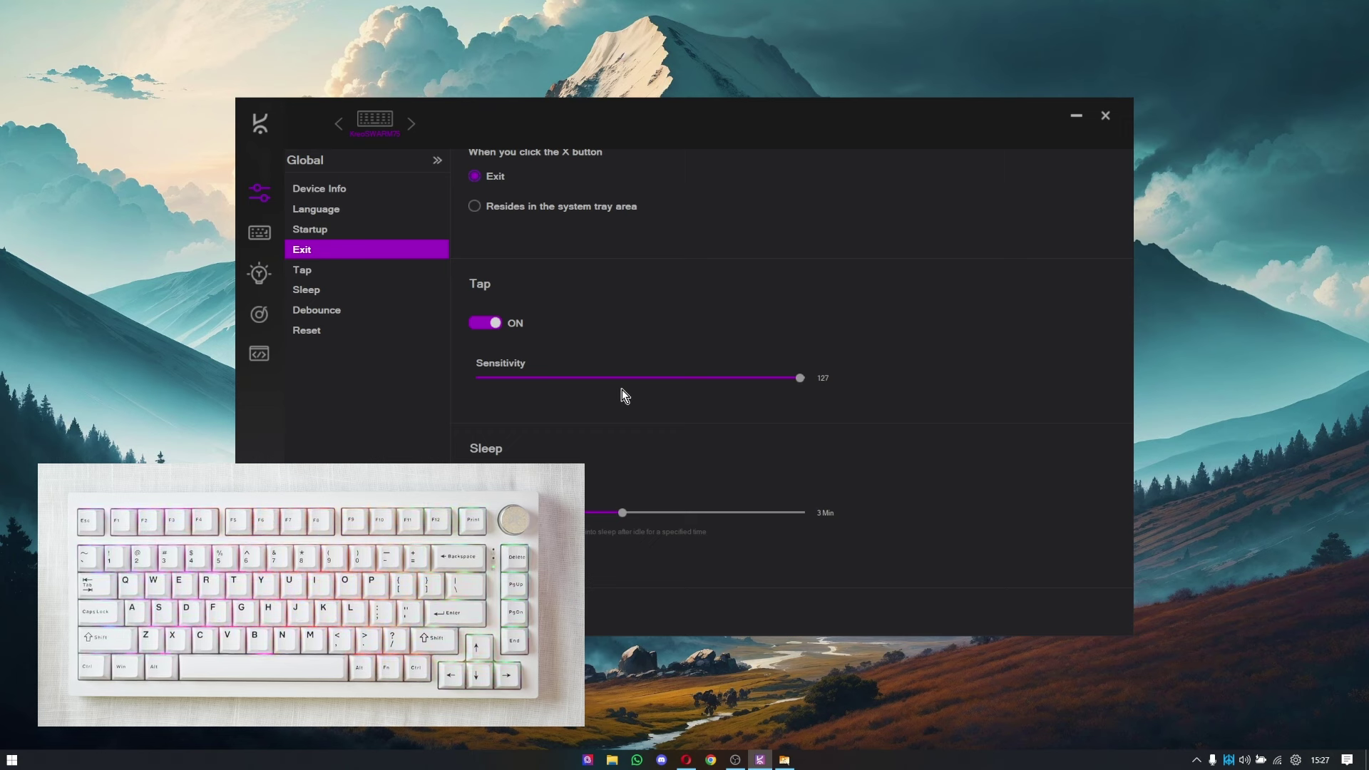
click(599, 378)
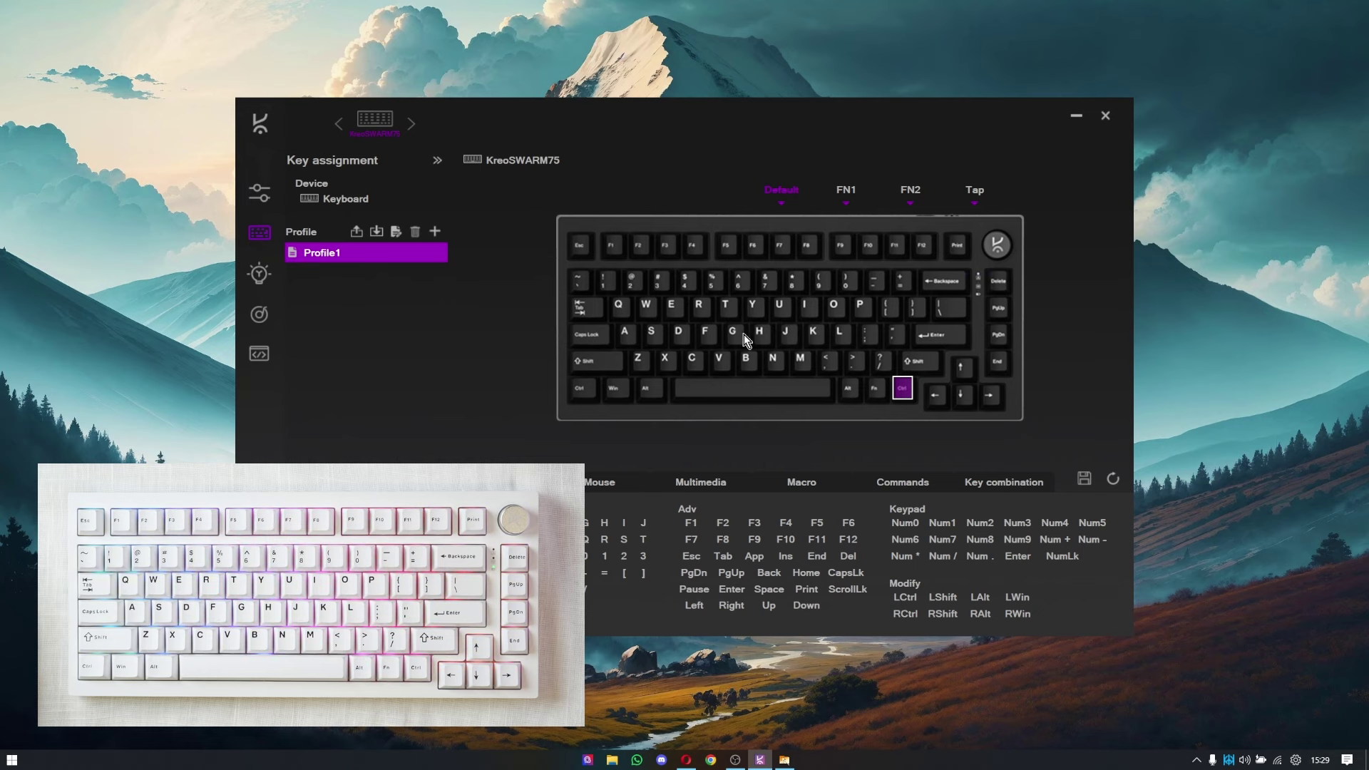
Save a P assignment on the Tap layer and test it twice in the keyboard tester.
click(974, 189)
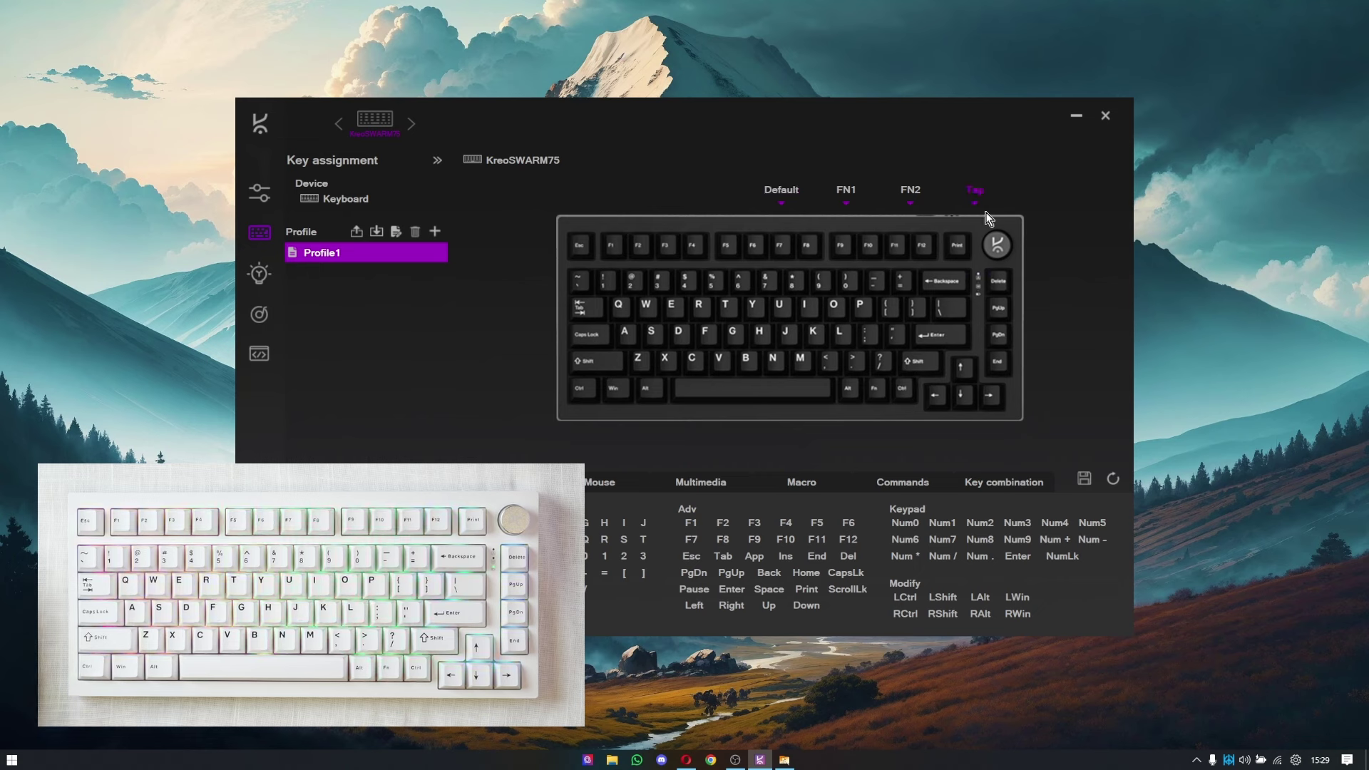
click(864, 307)
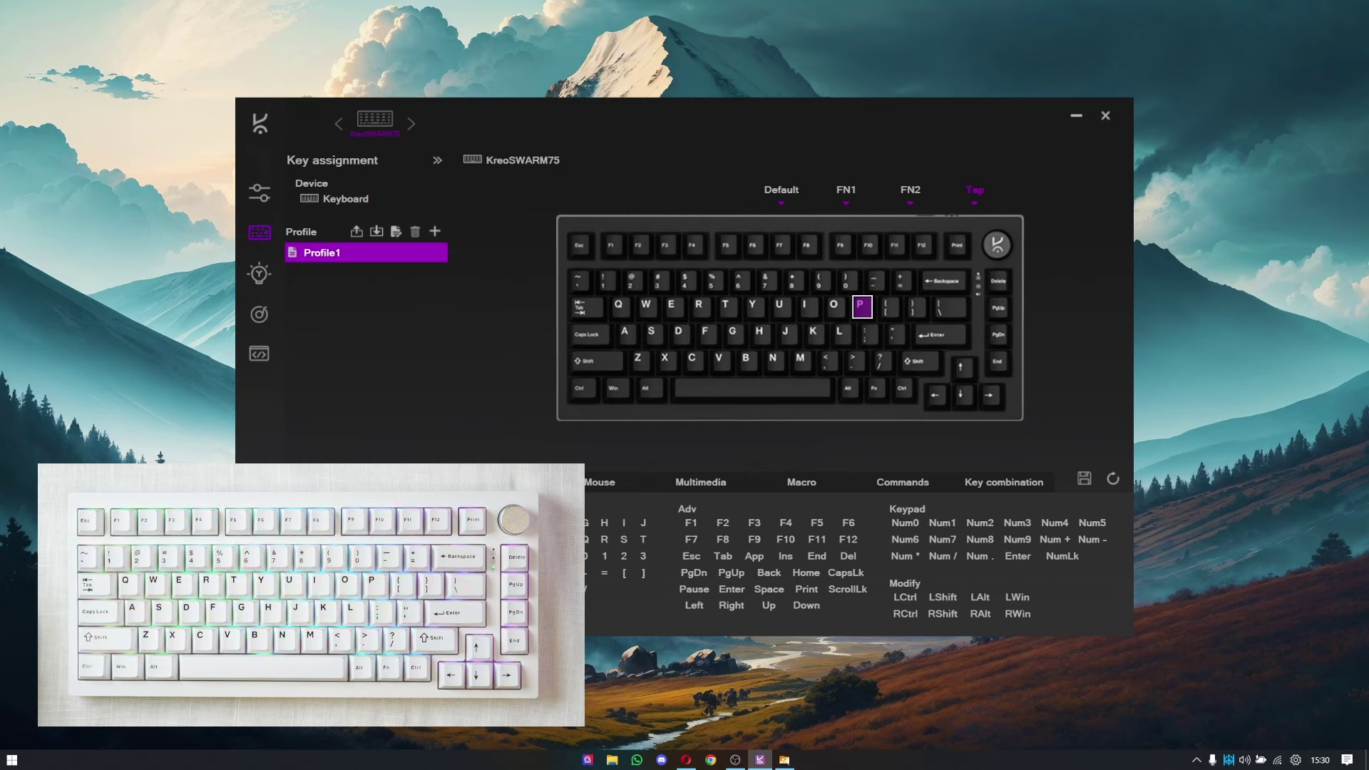
click(1083, 479)
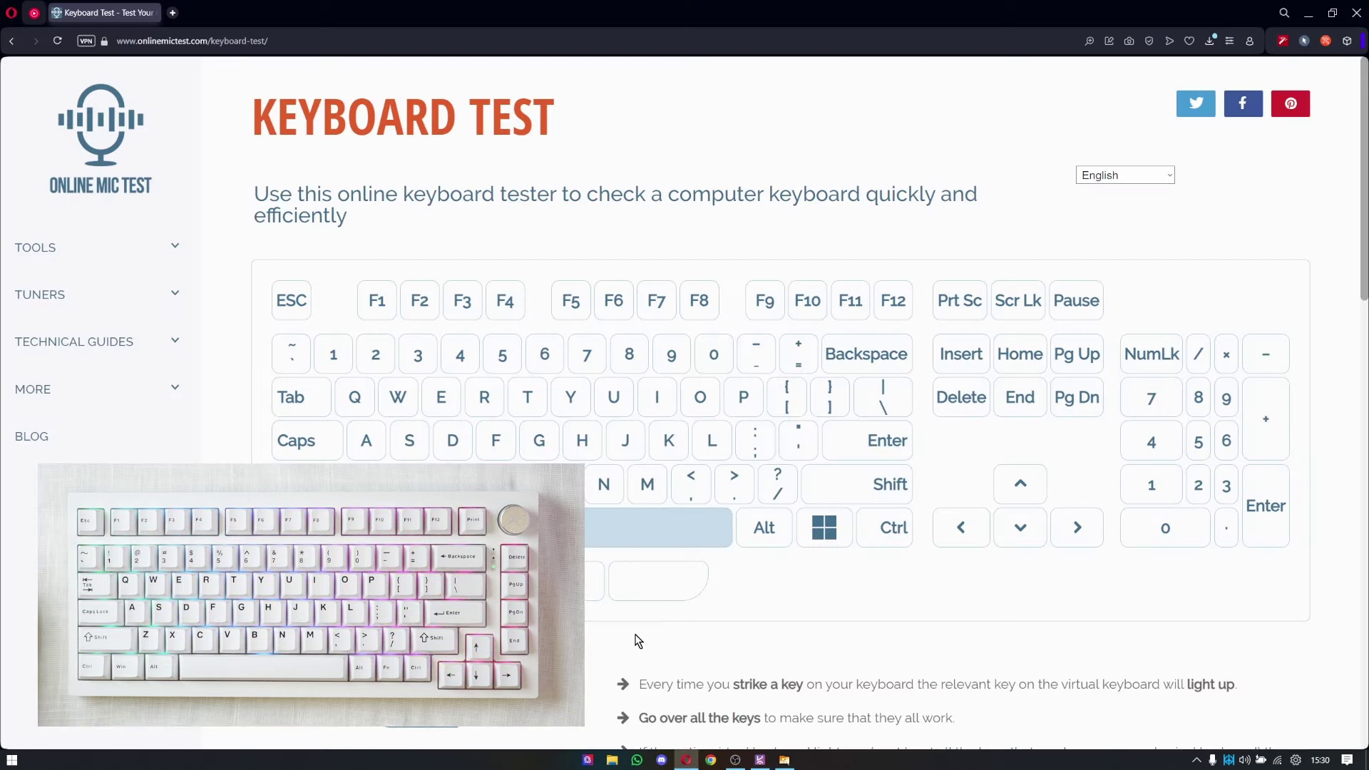
key(p)
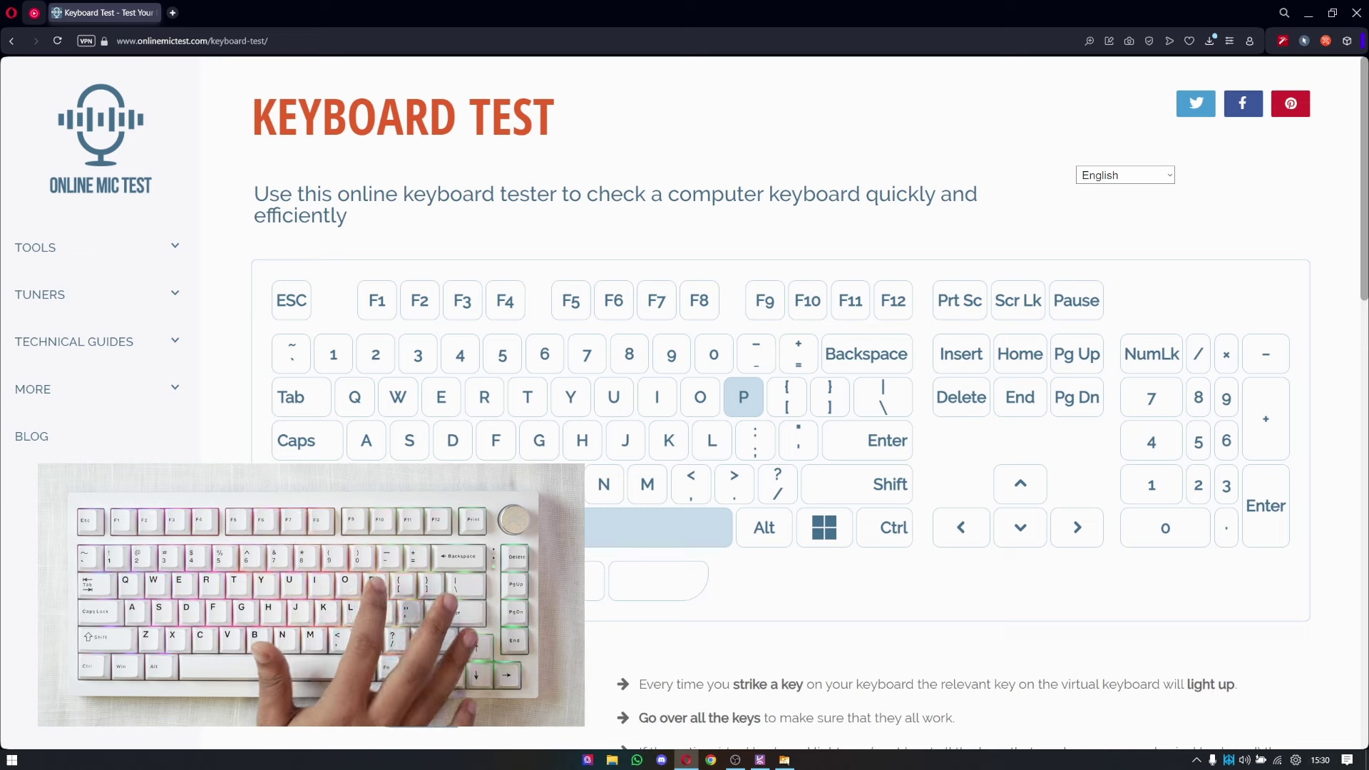
key(p)
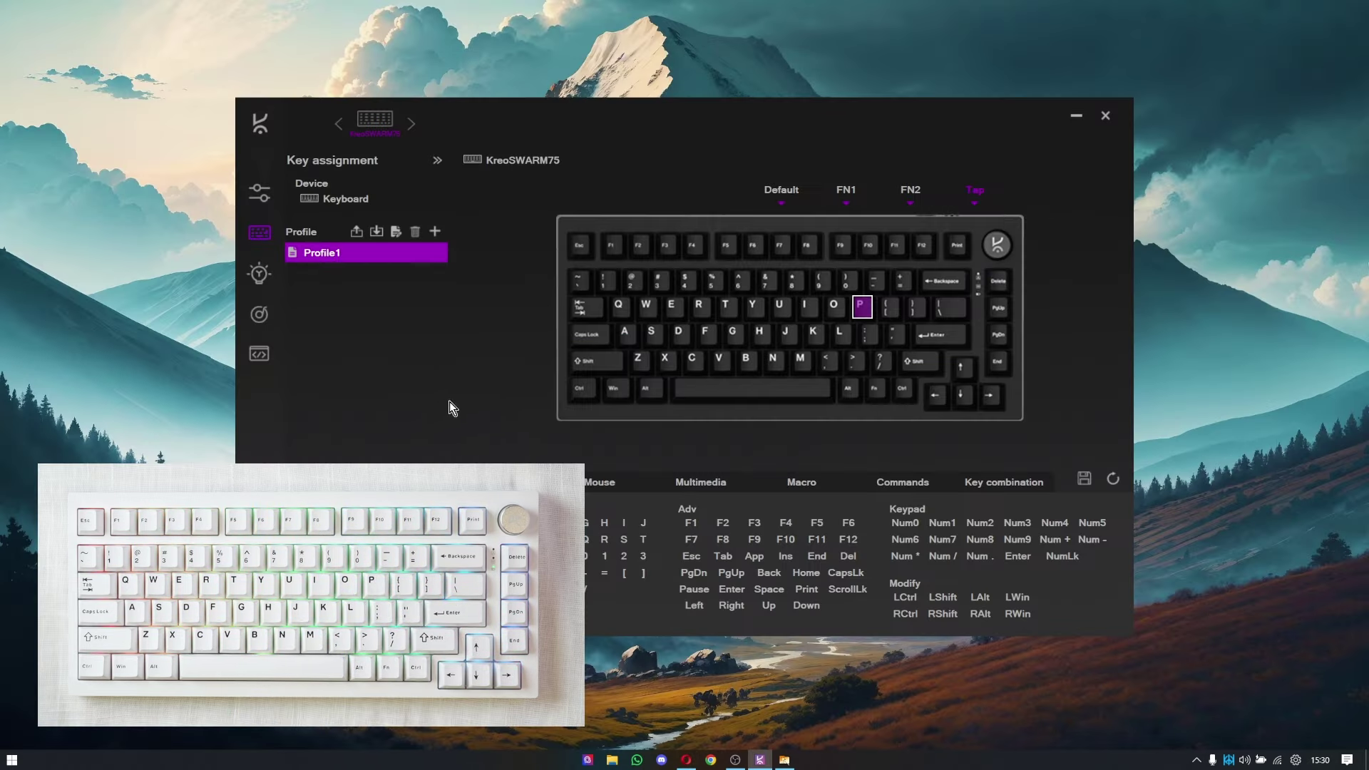
click(780, 191)
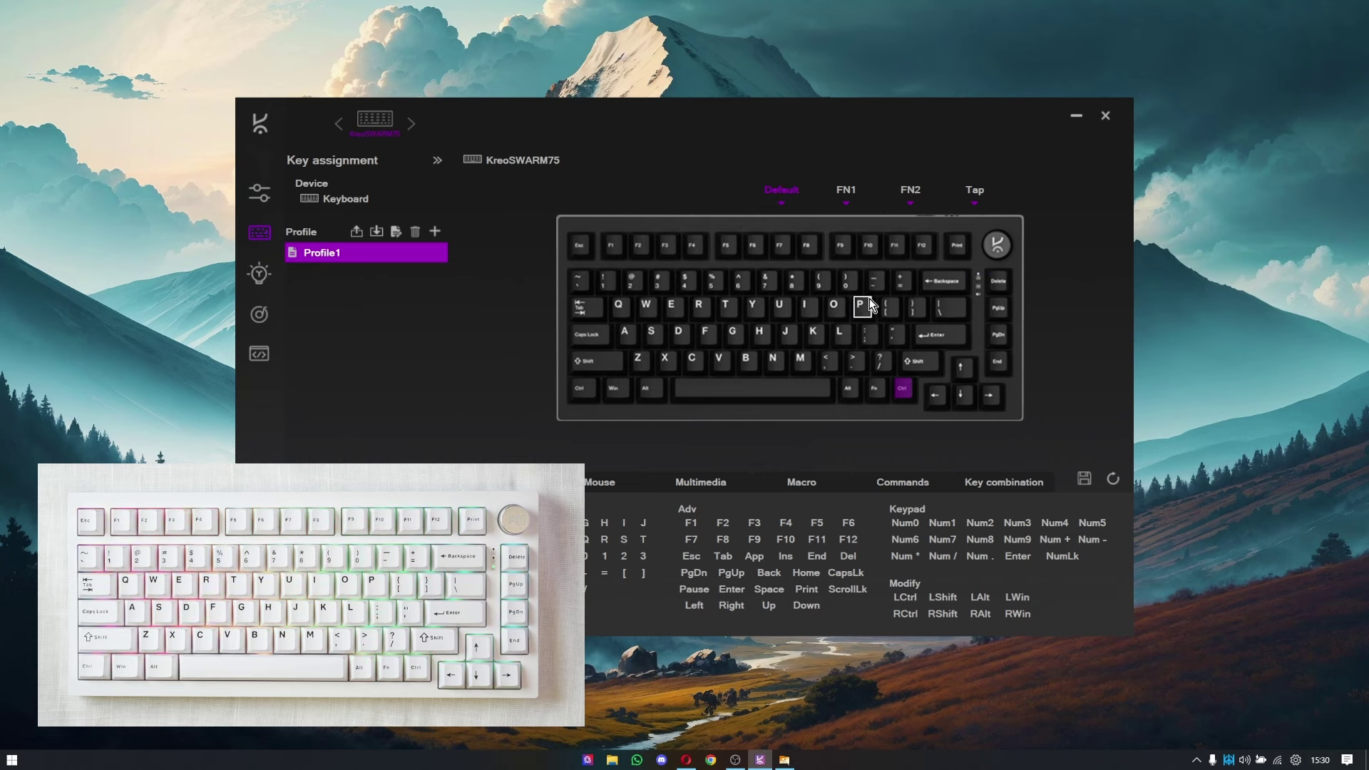
Assign Play/Pause to the Default-layer P key, saving again after dismissing the error.
click(700, 482)
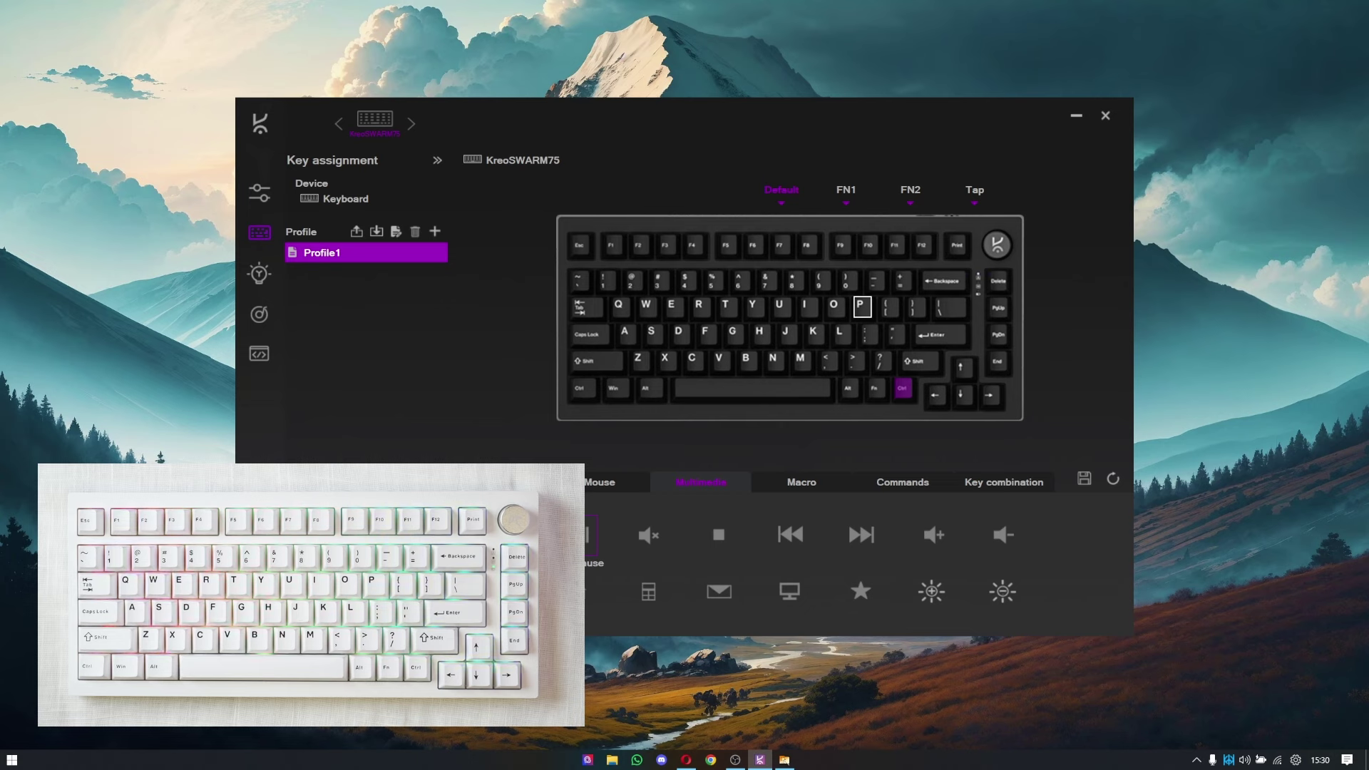
click(1084, 478)
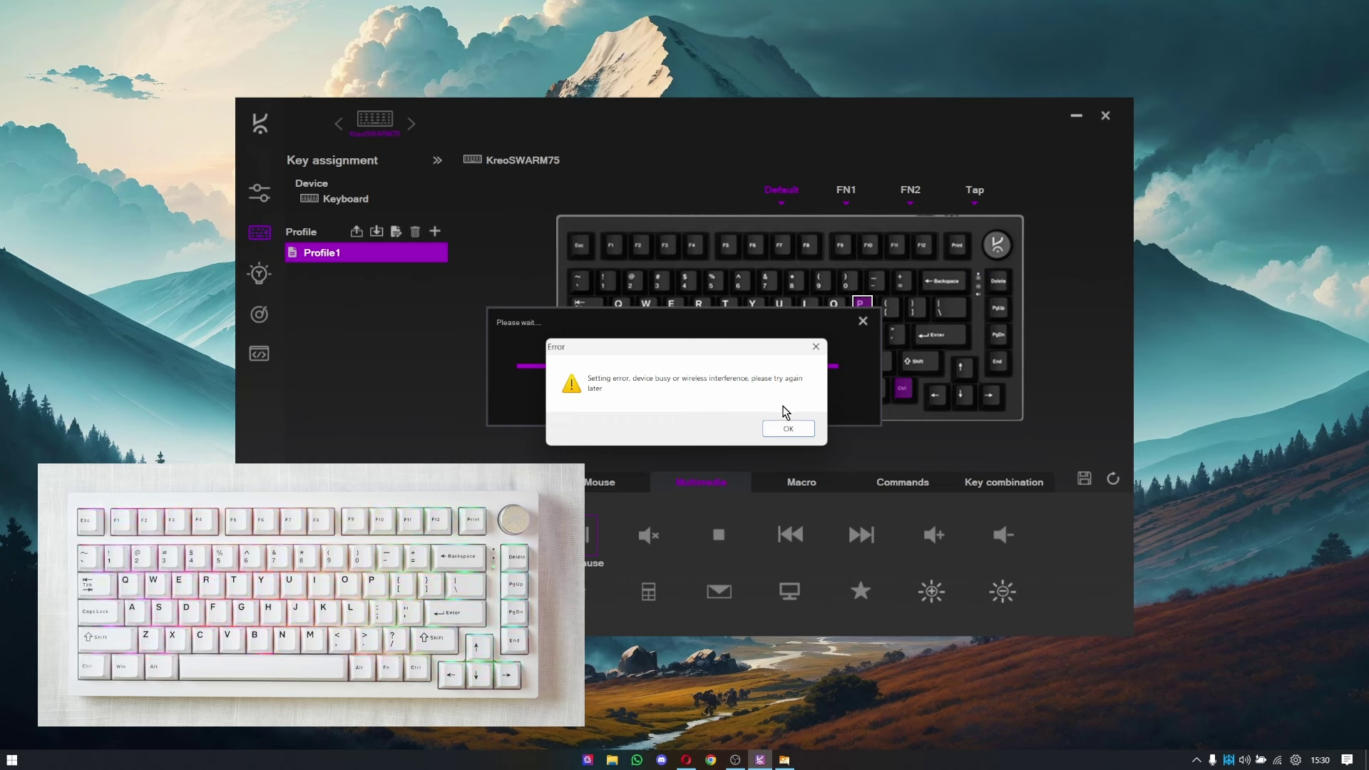
click(786, 431)
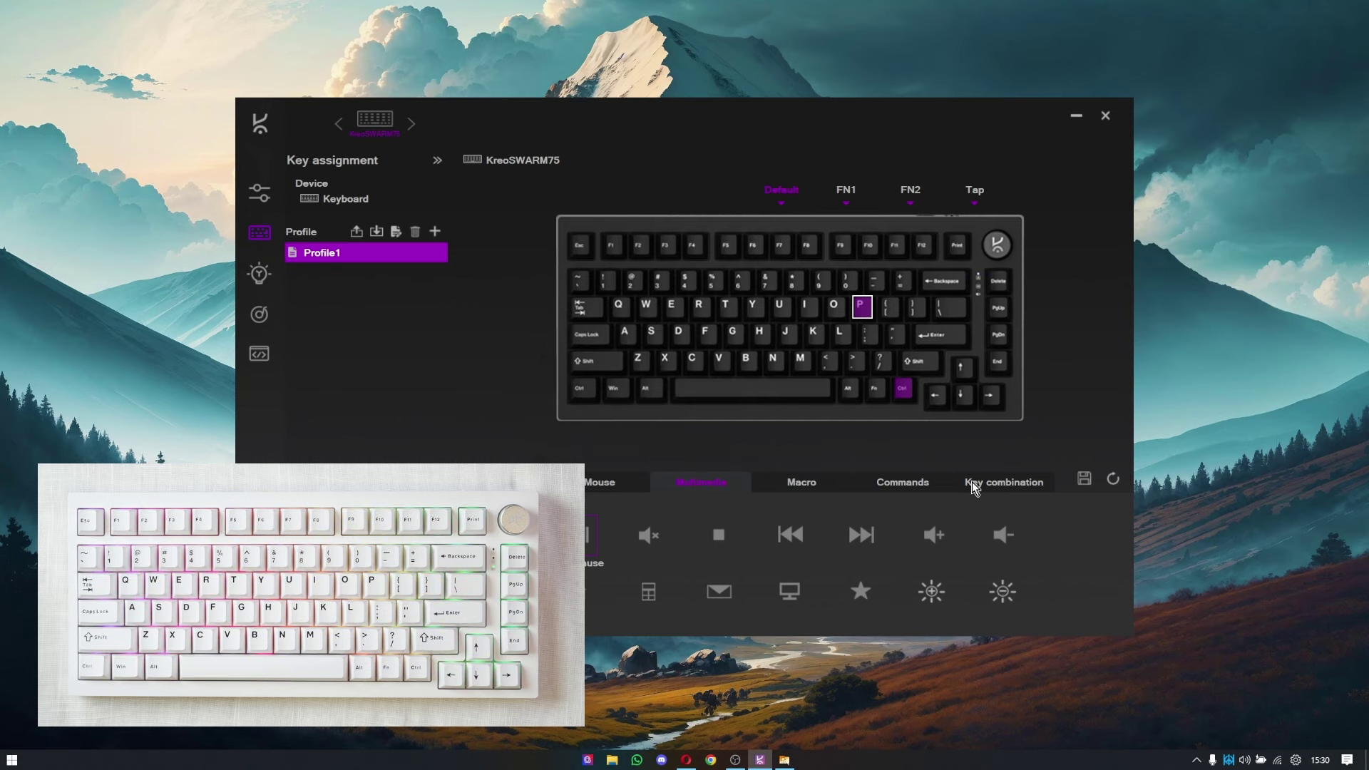
click(1083, 478)
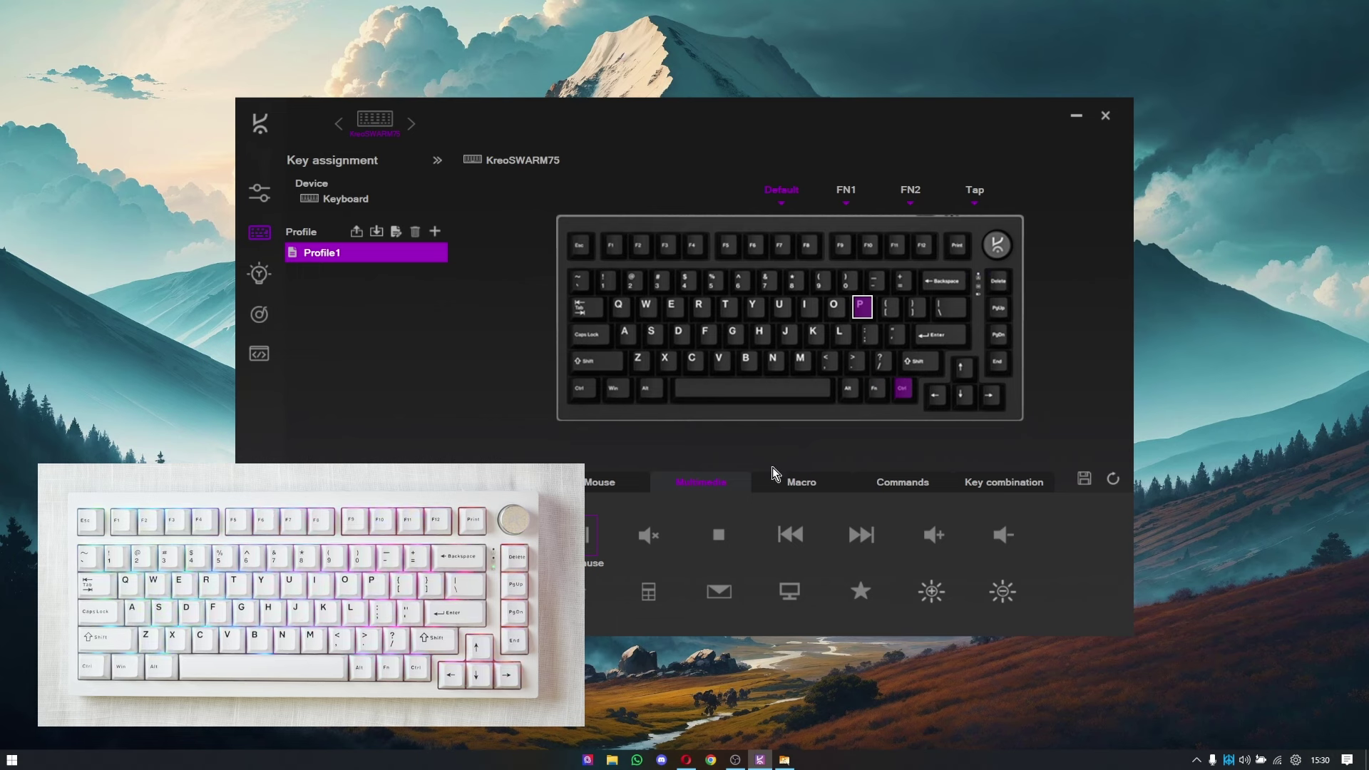
Bring up YouTube Music in the Opera browser.
click(499, 482)
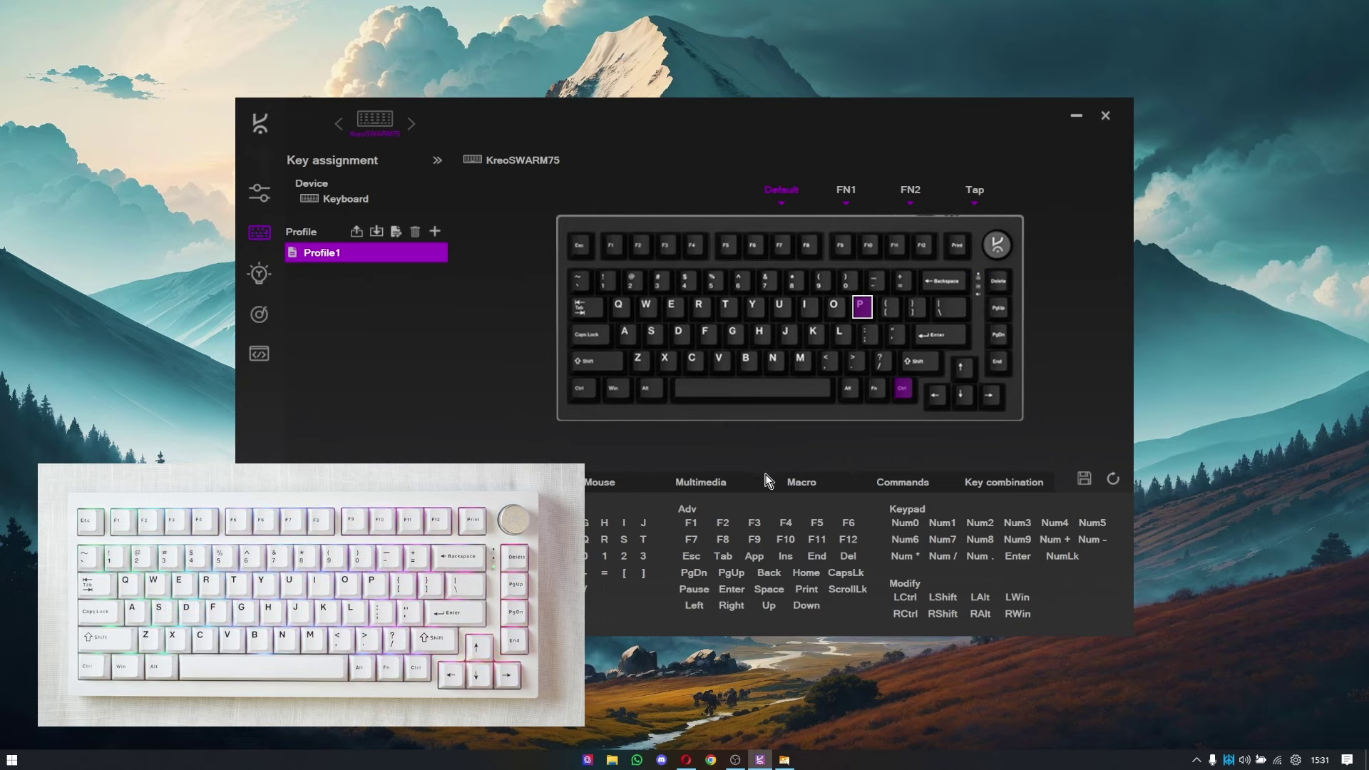
click(686, 759)
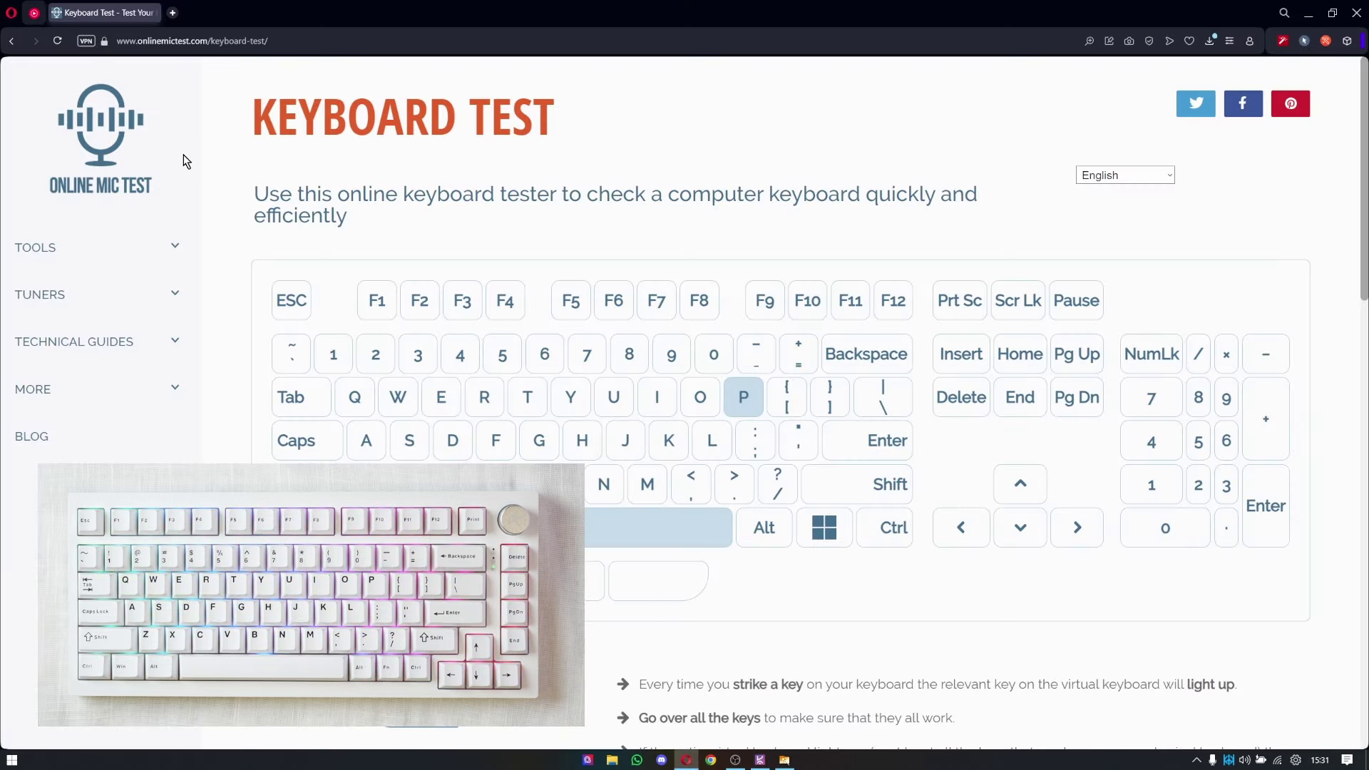
click(33, 12)
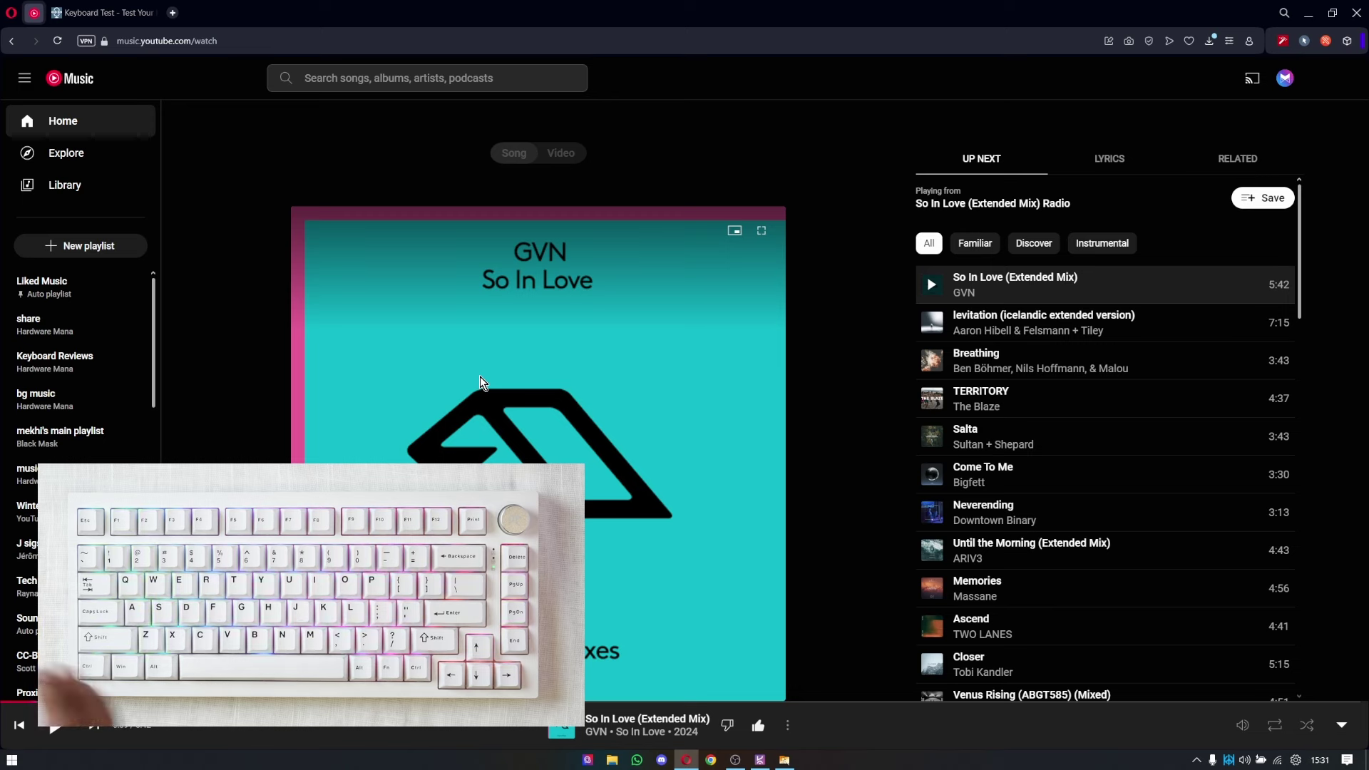
Play and then pause 'So In Love' with the remapped P key, and minimize the browser.
key(XF86AudioPlay)
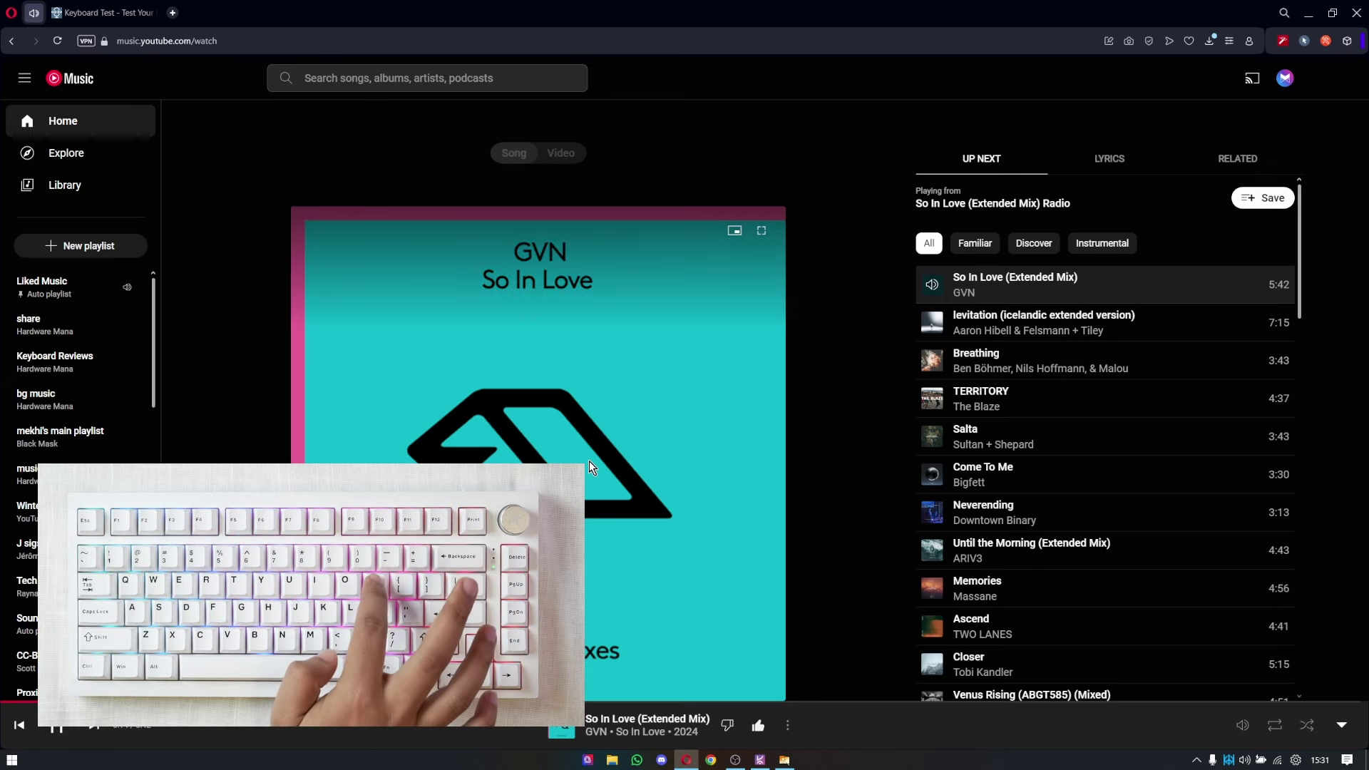
key(space)
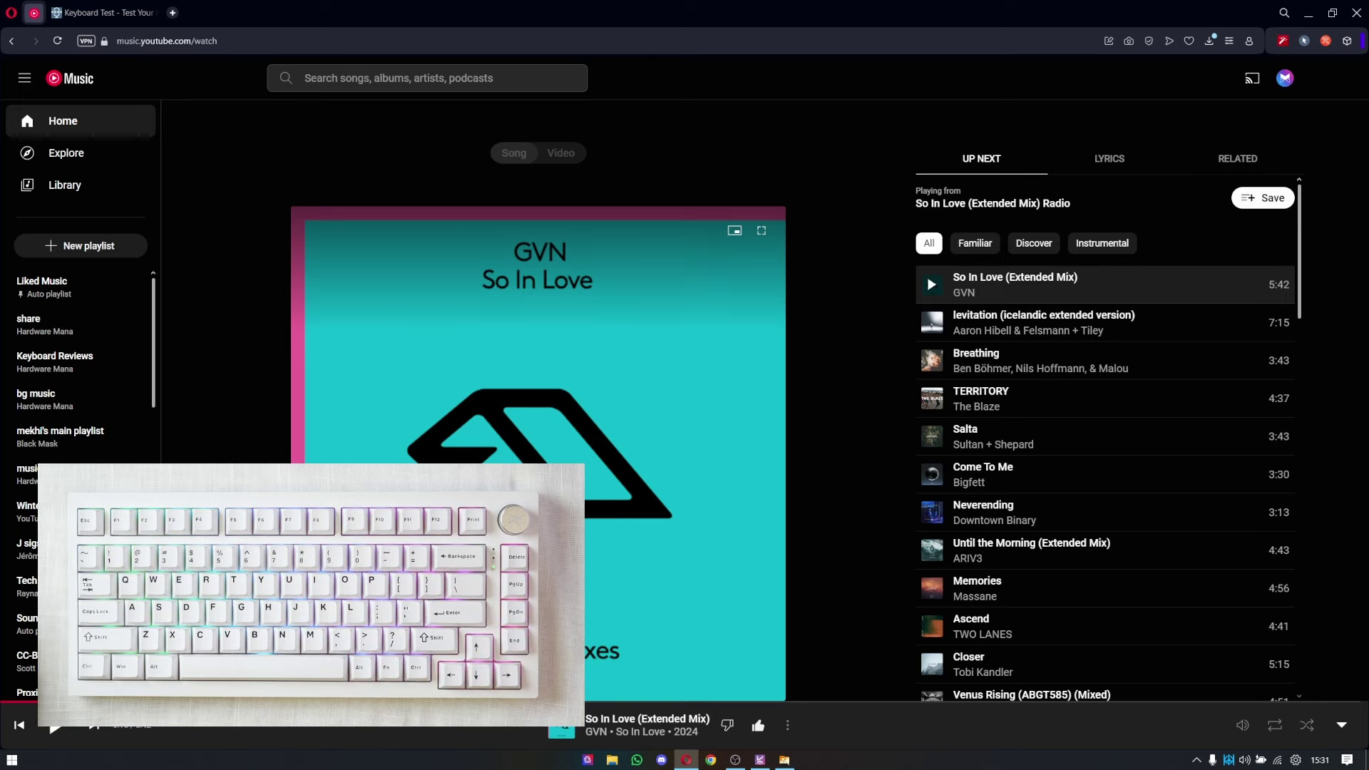
click(1308, 13)
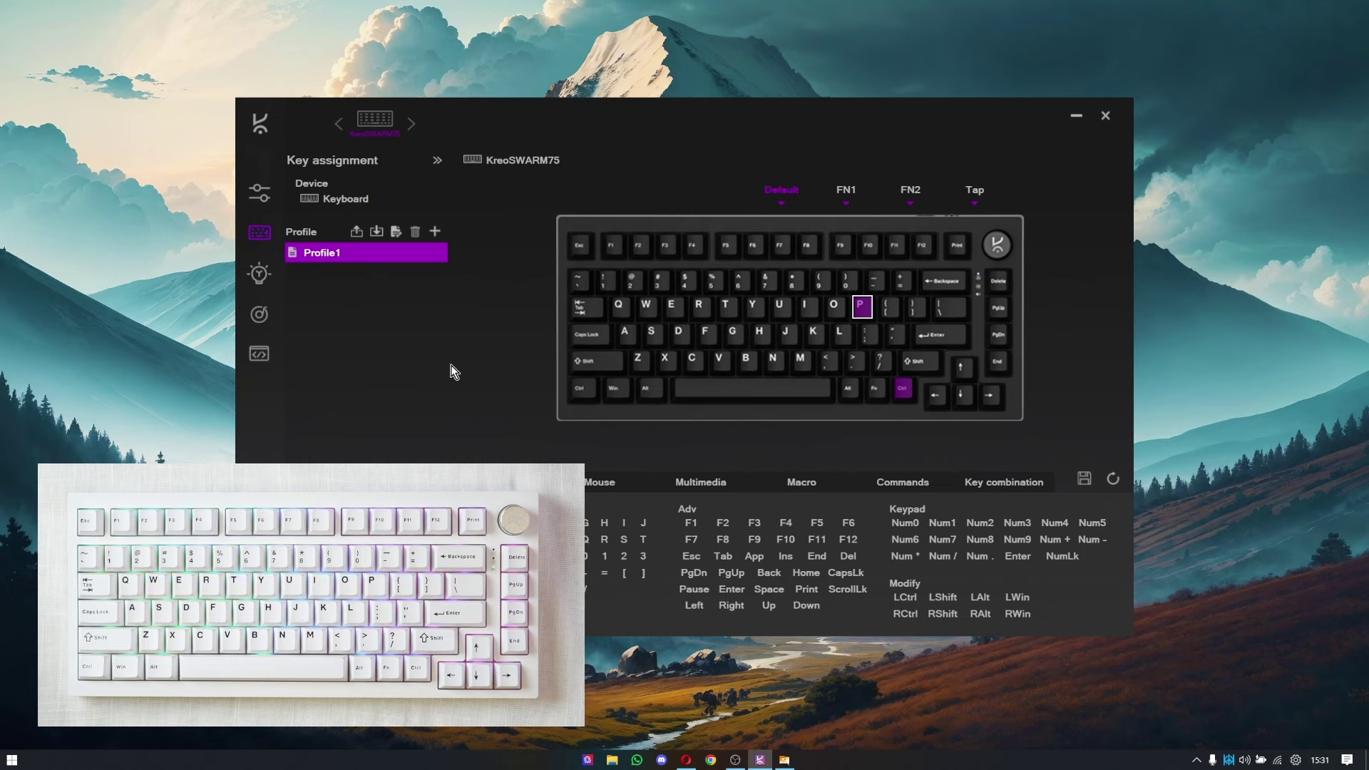
Assign the multimedia Next function to P on the FN1 layer, save, and return to YouTube Music.
click(846, 200)
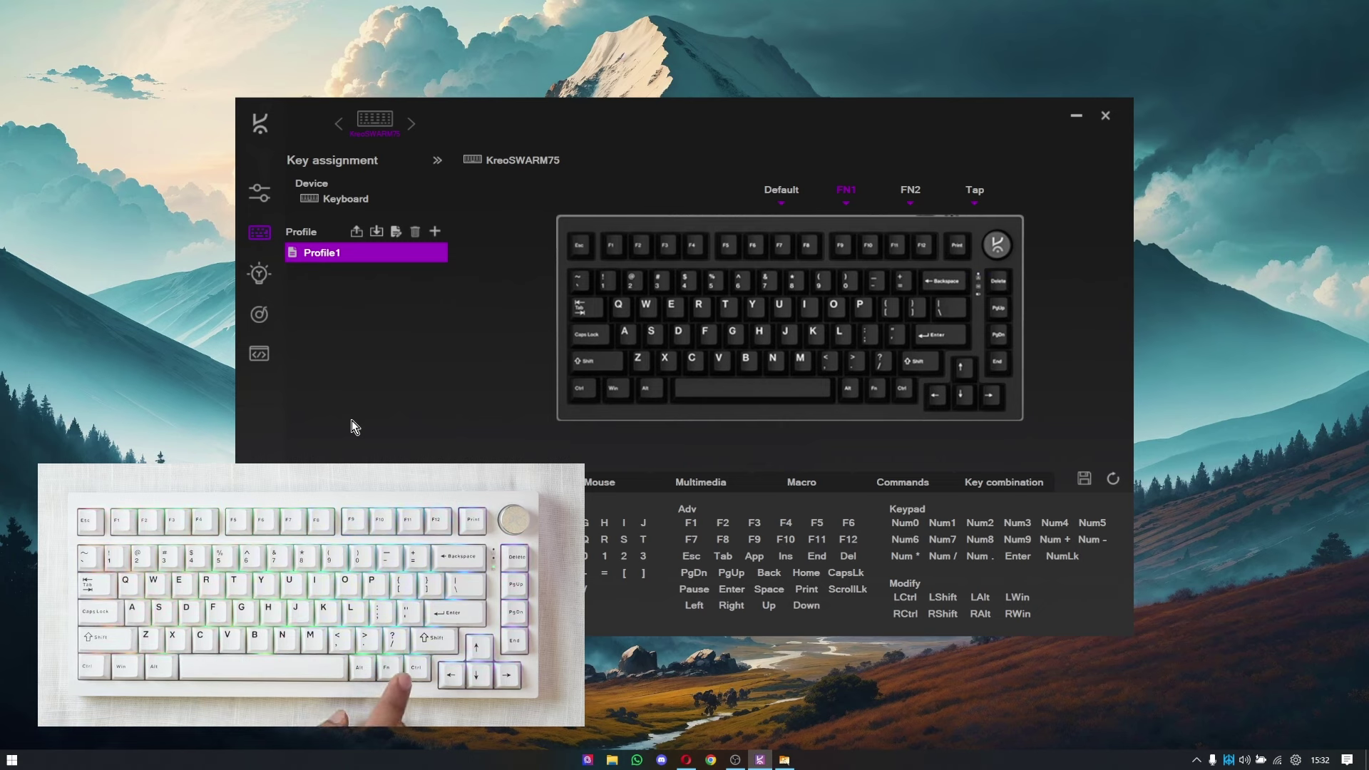
key(space)
key(p)
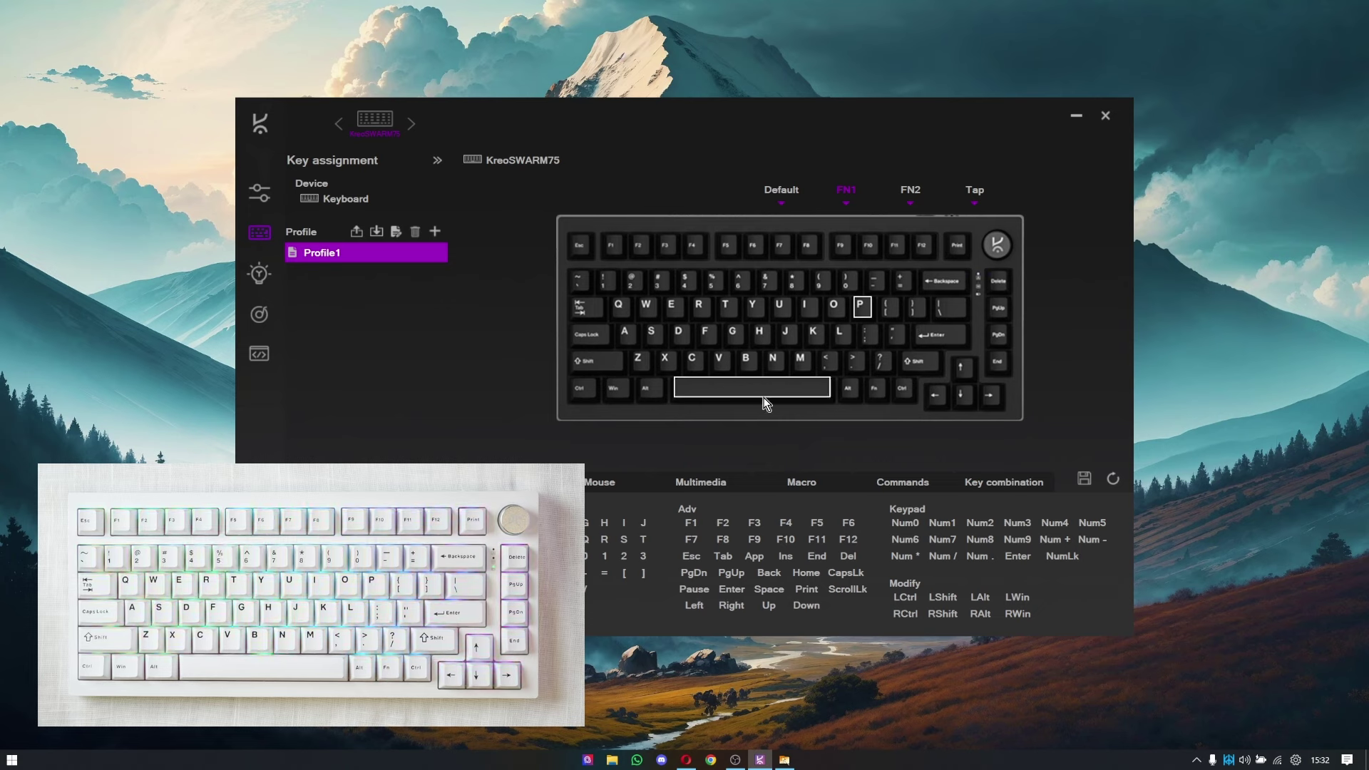
click(699, 483)
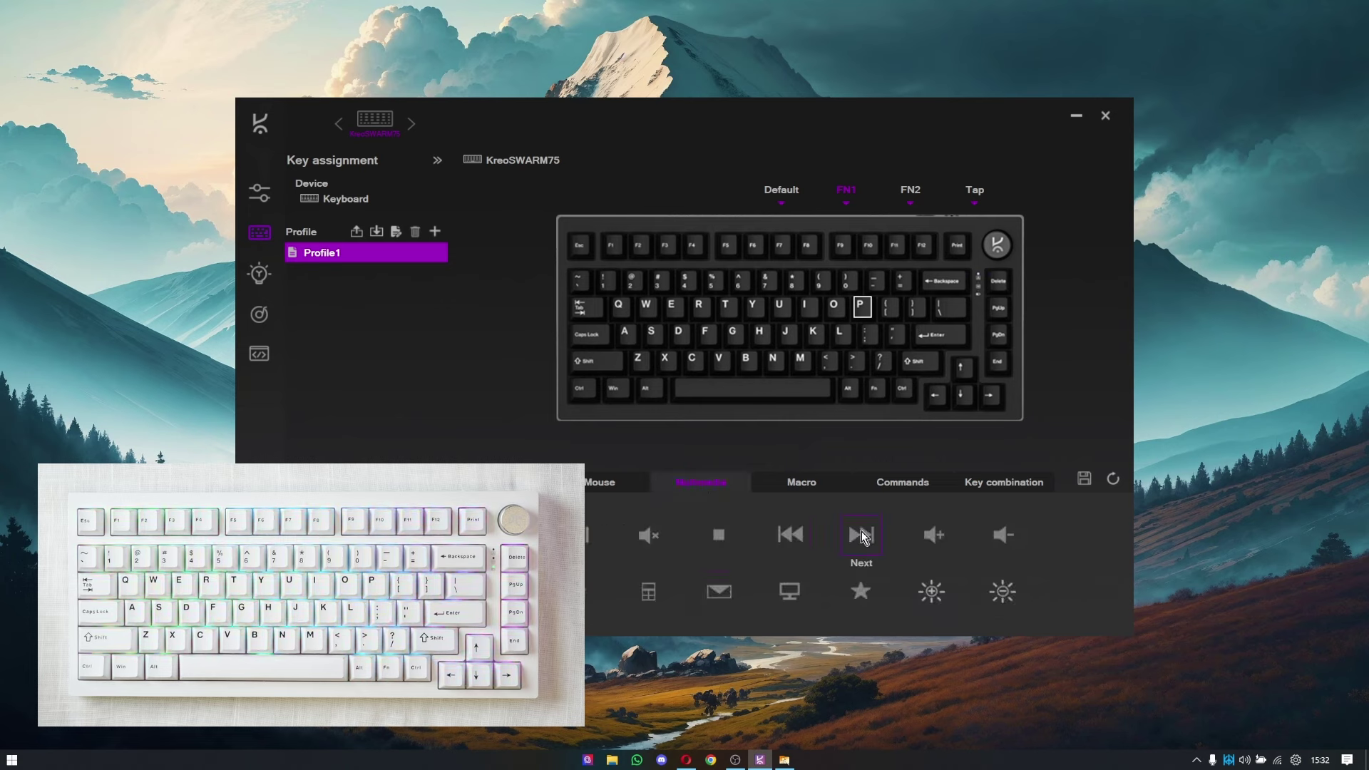
click(1084, 478)
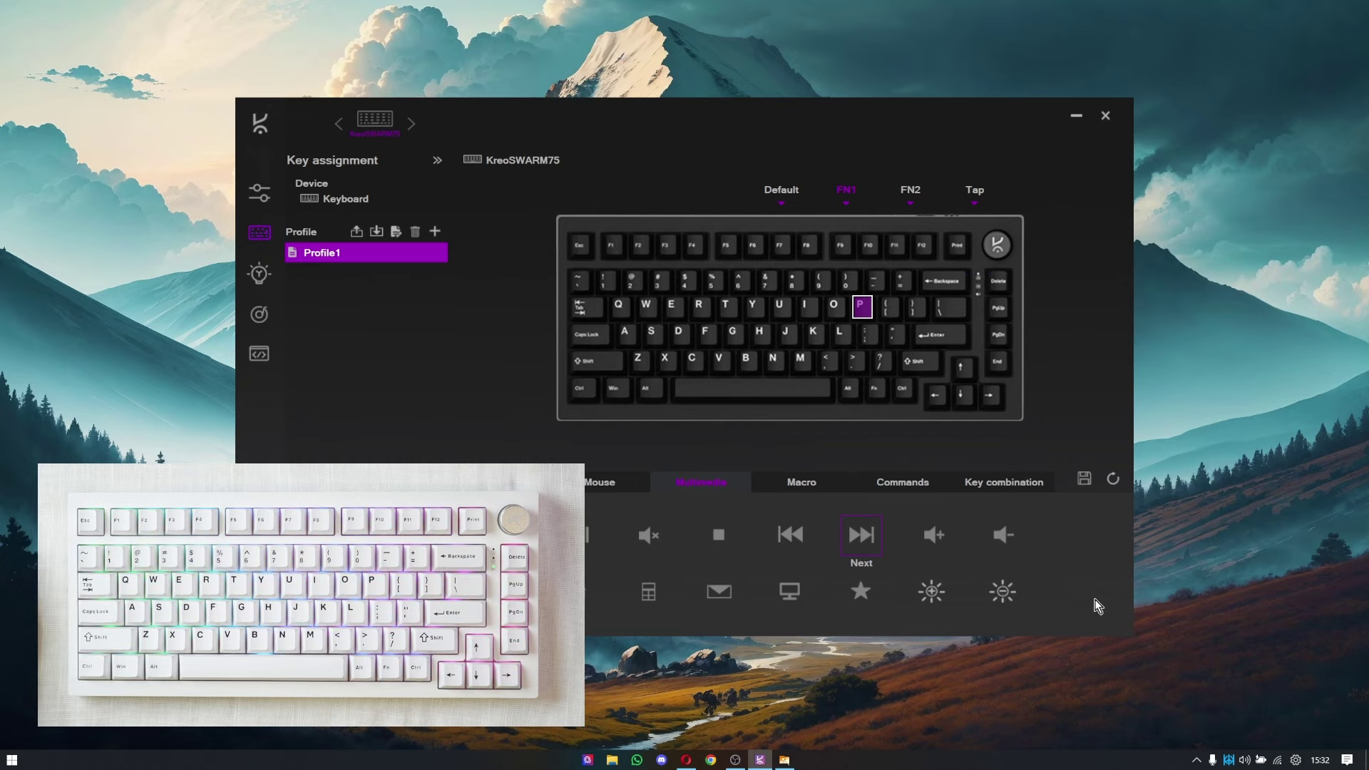
click(686, 760)
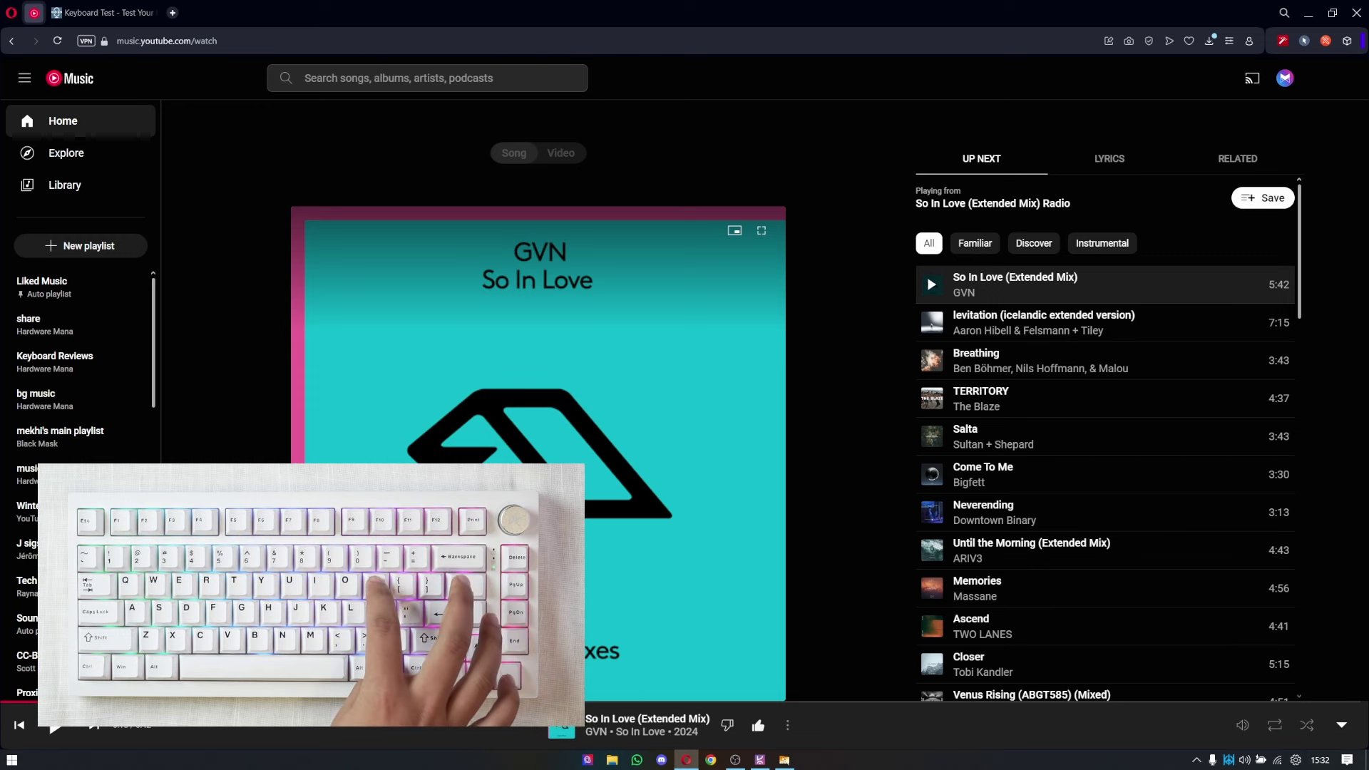
Skip three tracks ahead in YouTube Music with the FN1-layer Next key.
key(XF86AudioNext)
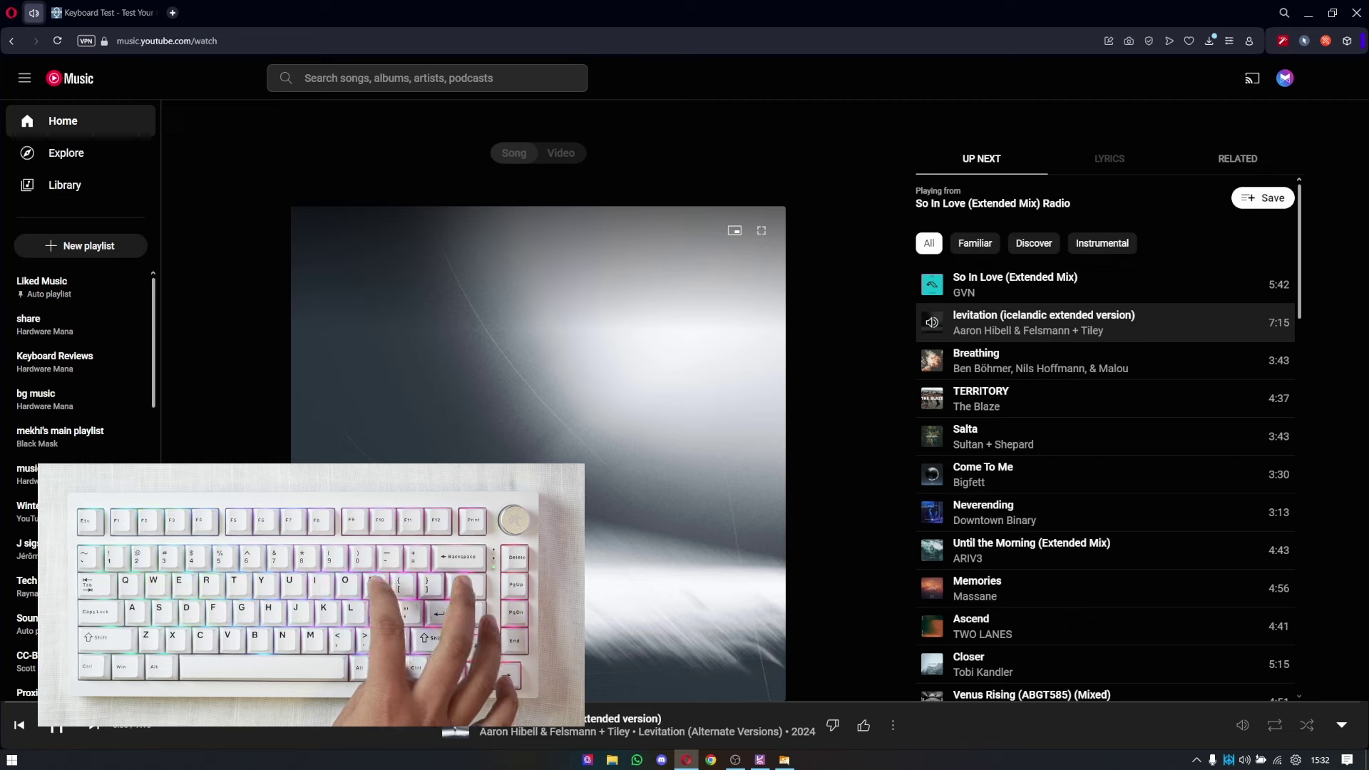
key(XF86AudioNext)
key(XF86AudioNext)
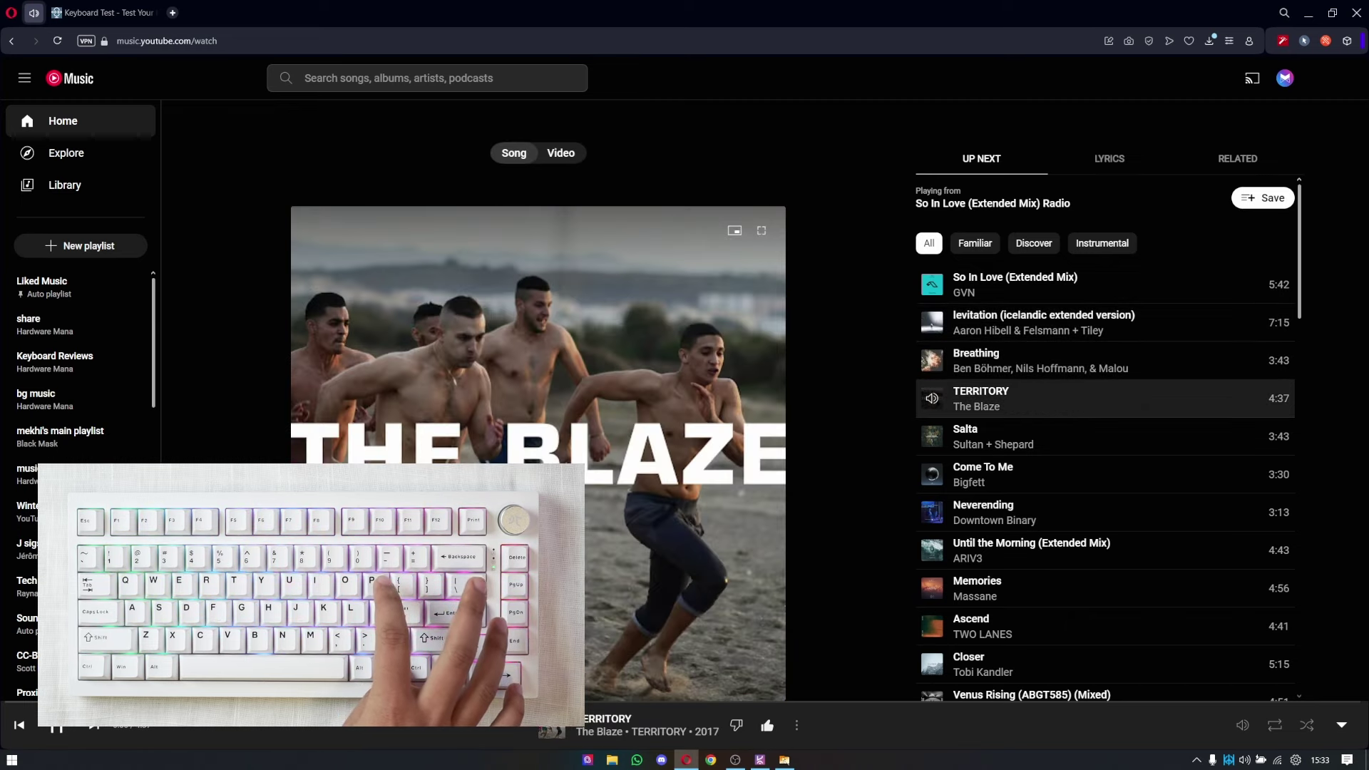
key(XF86AudioNext)
key(XF86AudioNext)
key(XF86AudioNext)
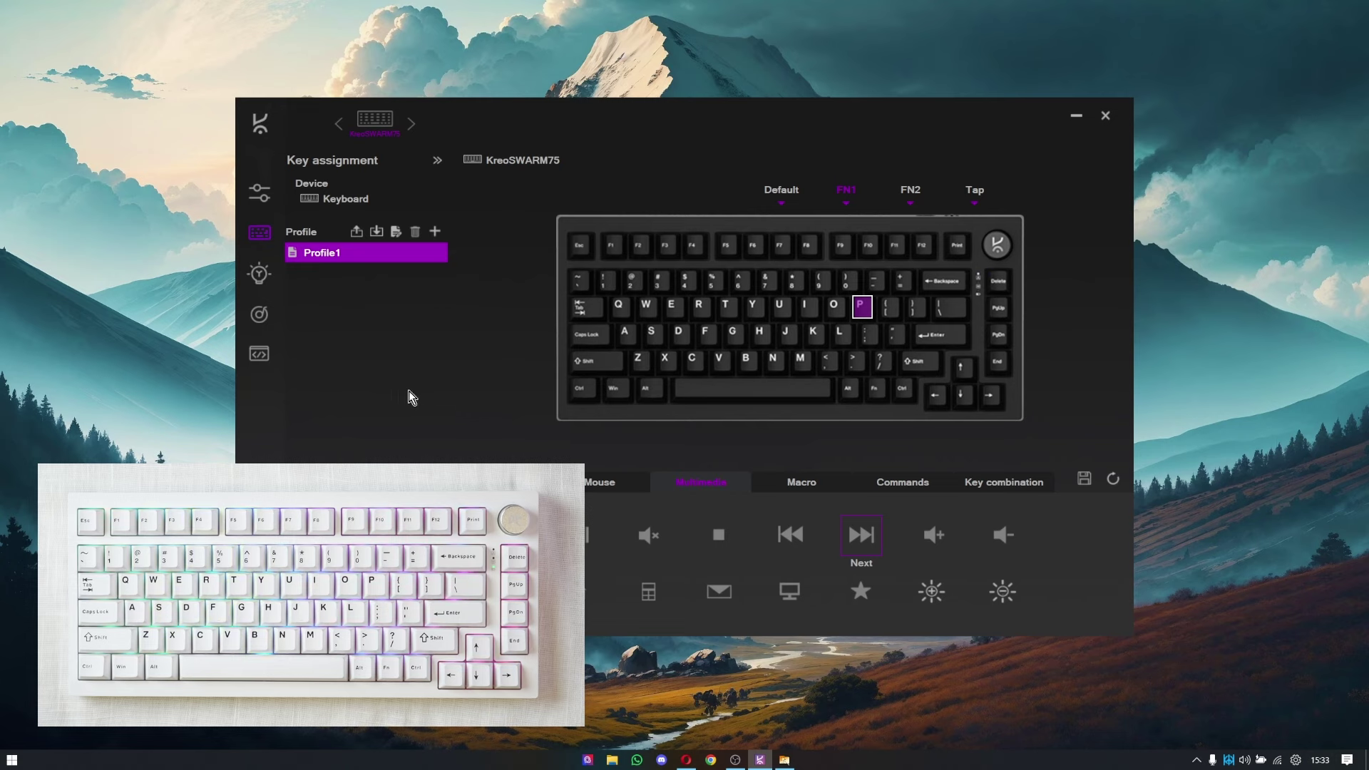
On the FN2 layer, reassign right Ctrl from the standard key list and save.
click(913, 194)
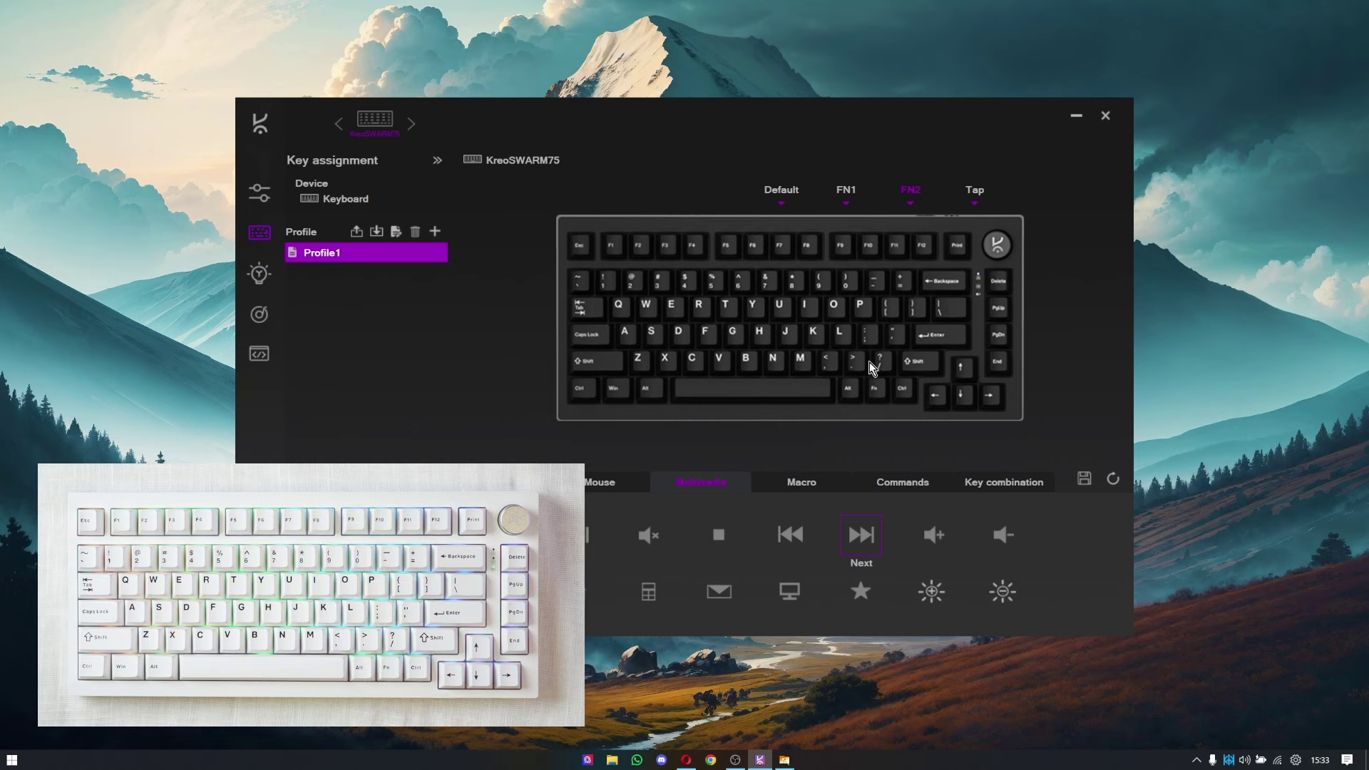
click(902, 393)
click(499, 482)
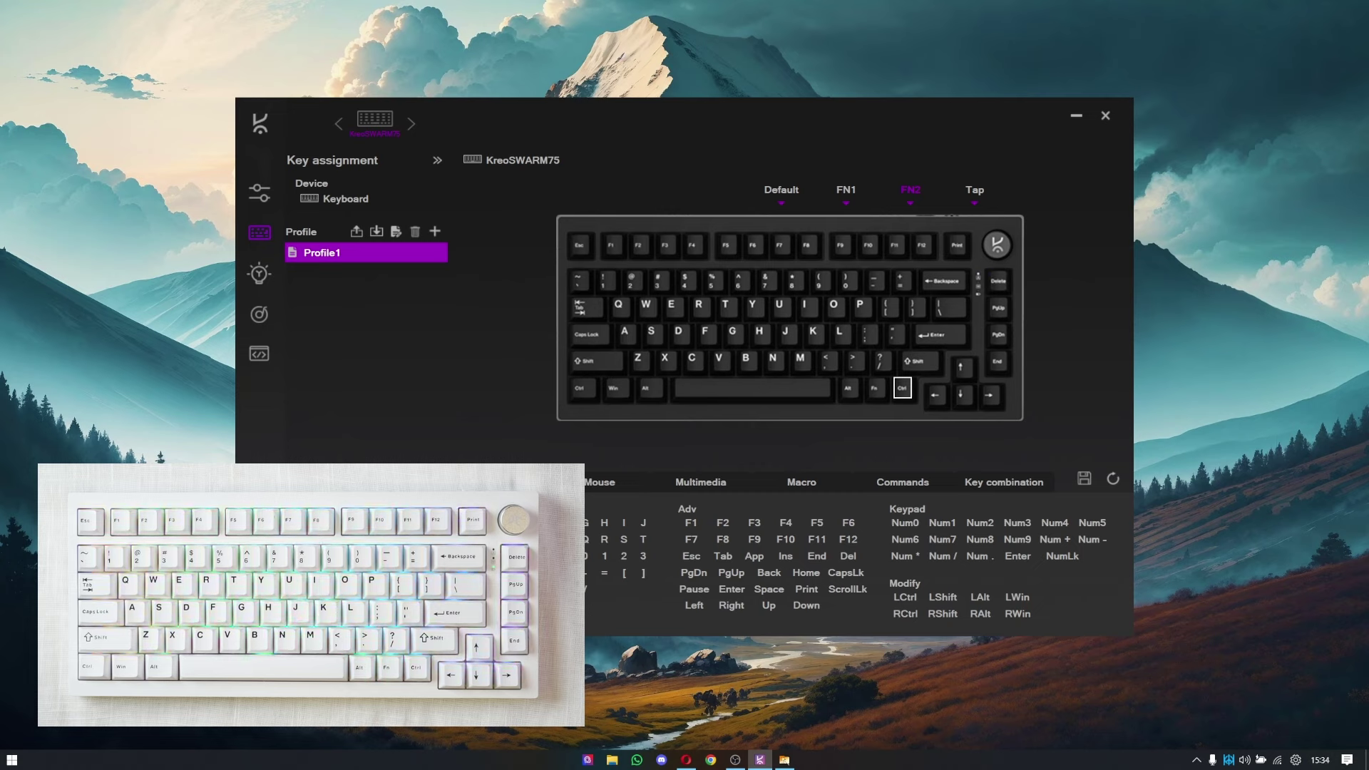
click(1087, 480)
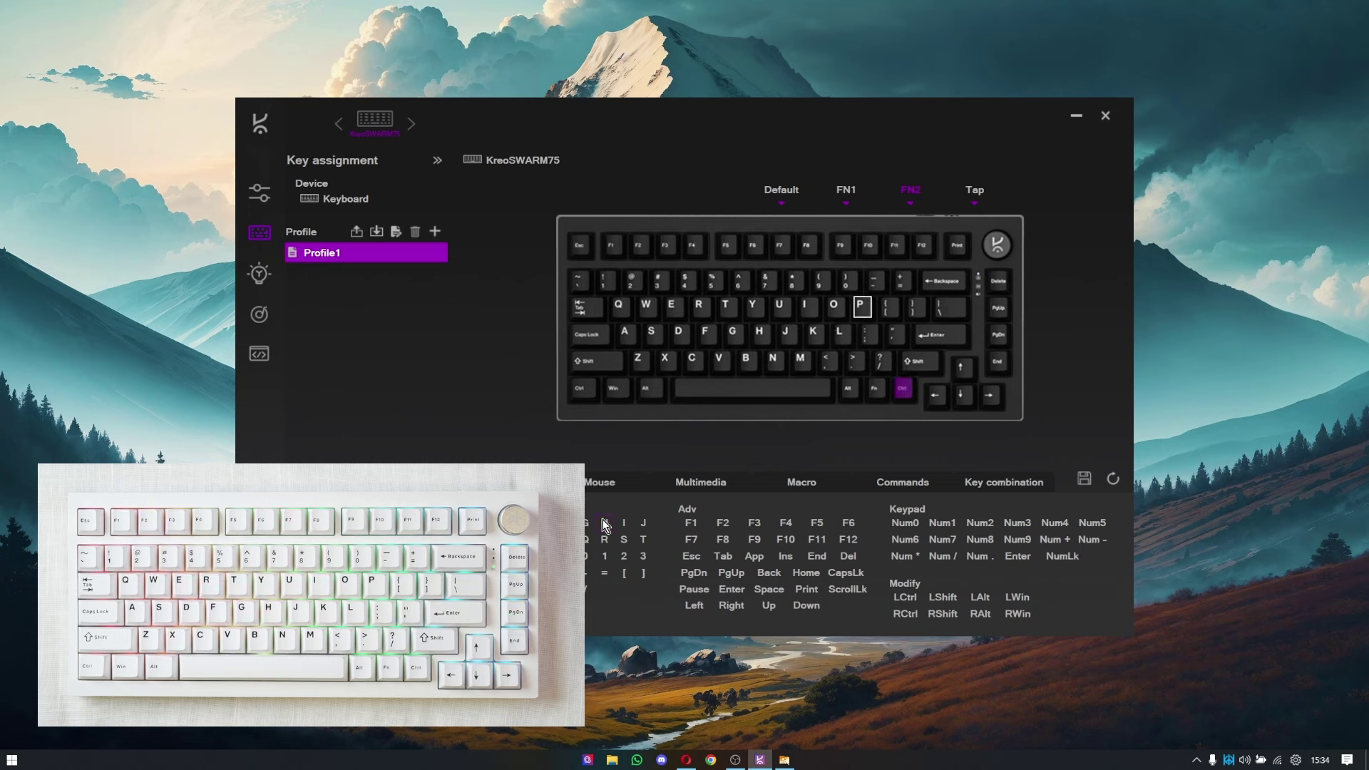
Assign Previous track to the FN2-layer P key, save, and bring YouTube Music back.
click(727, 485)
click(790, 537)
click(1087, 478)
click(686, 760)
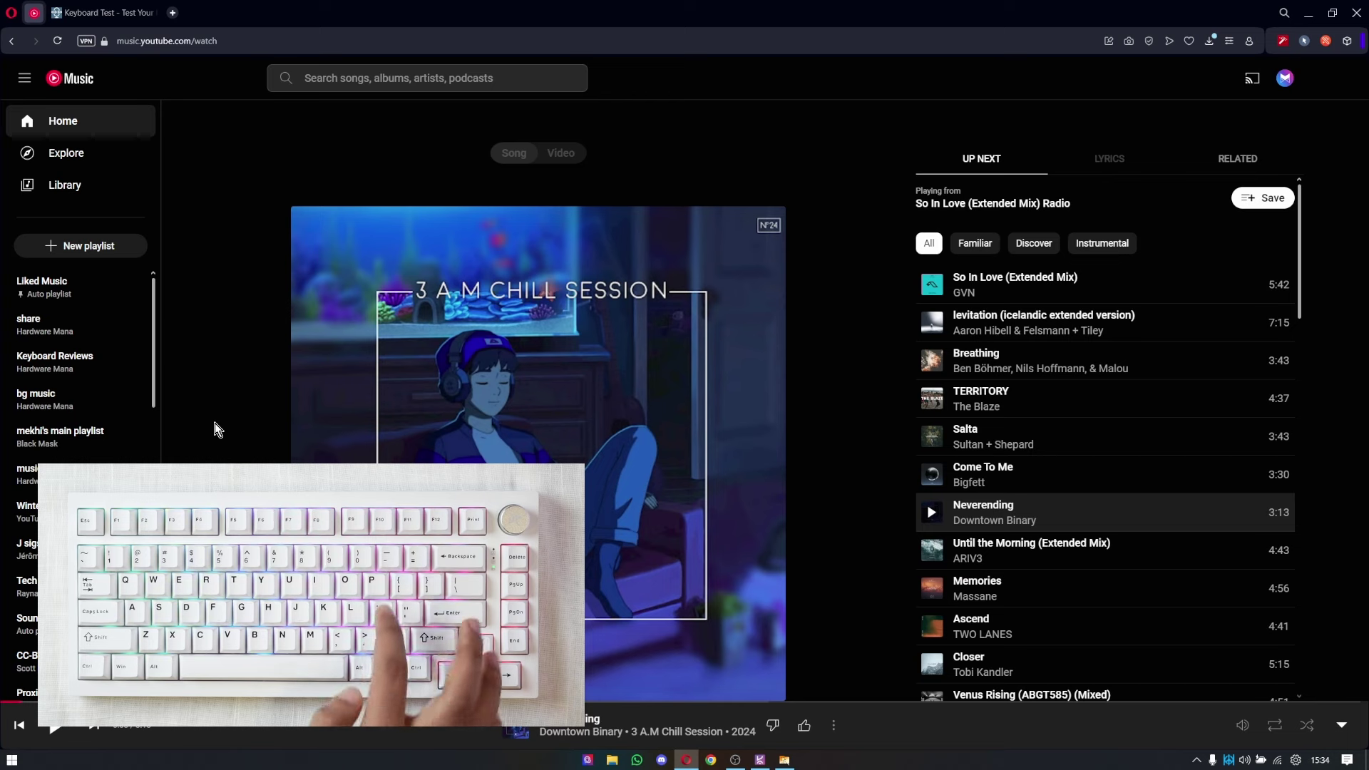
Resume playback, skip back and forth through tracks, then pause on 'Until the Morning (Extended Mix)'.
key(space)
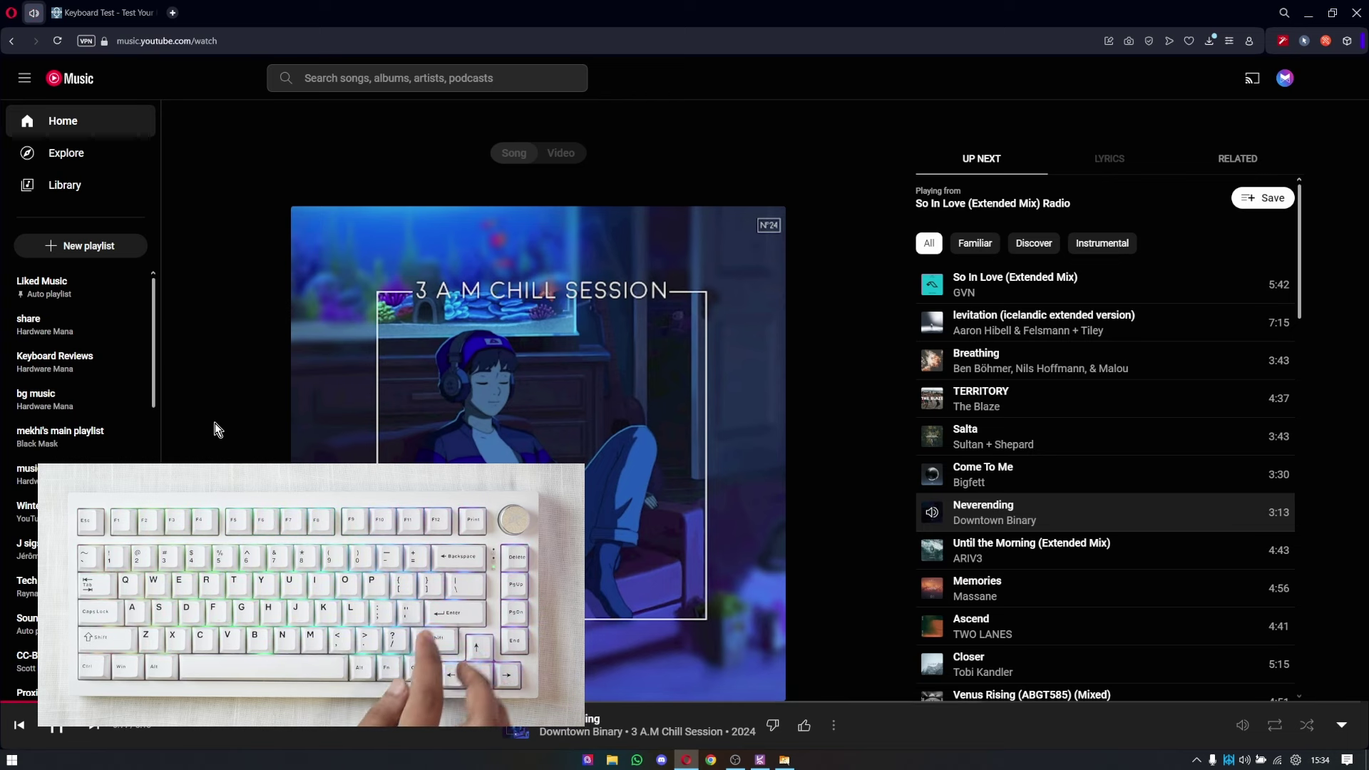
key(XF86AudioNext)
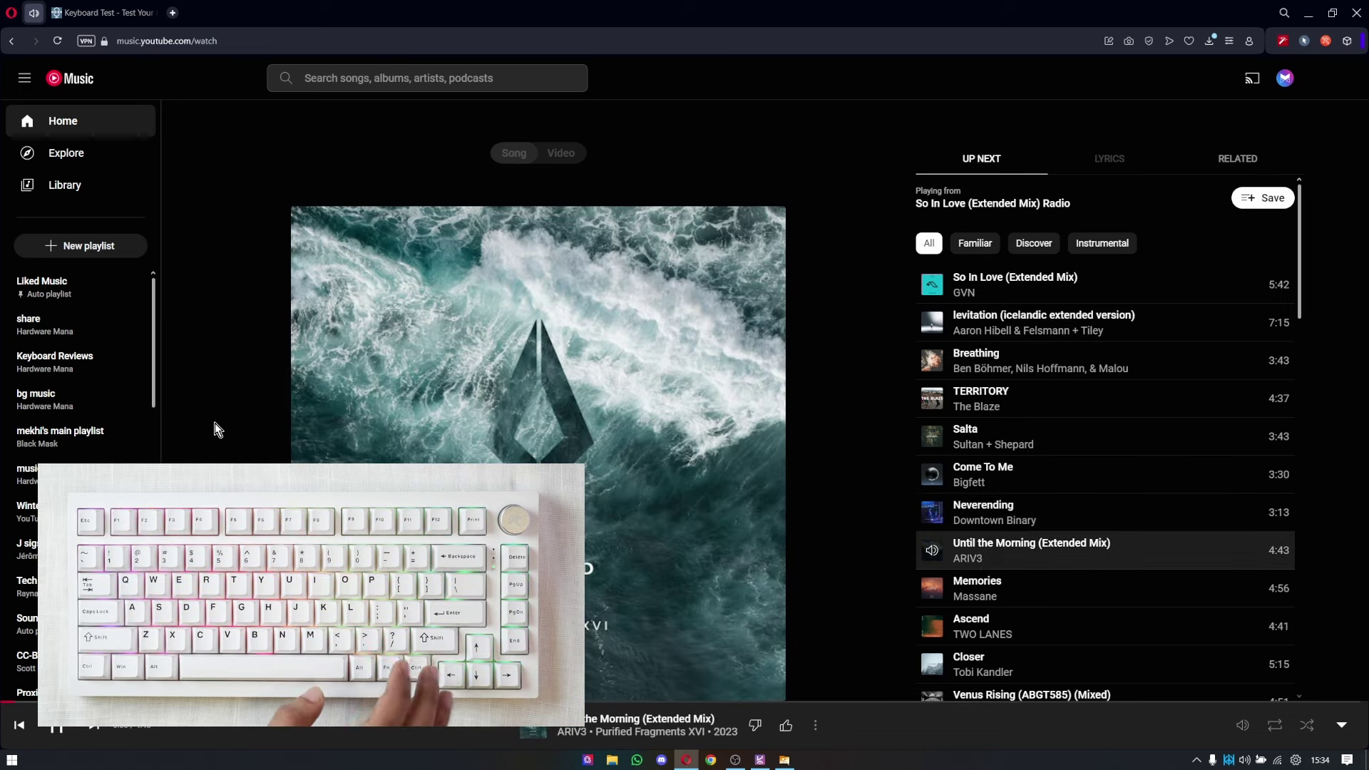
key(XF86AudioPrev)
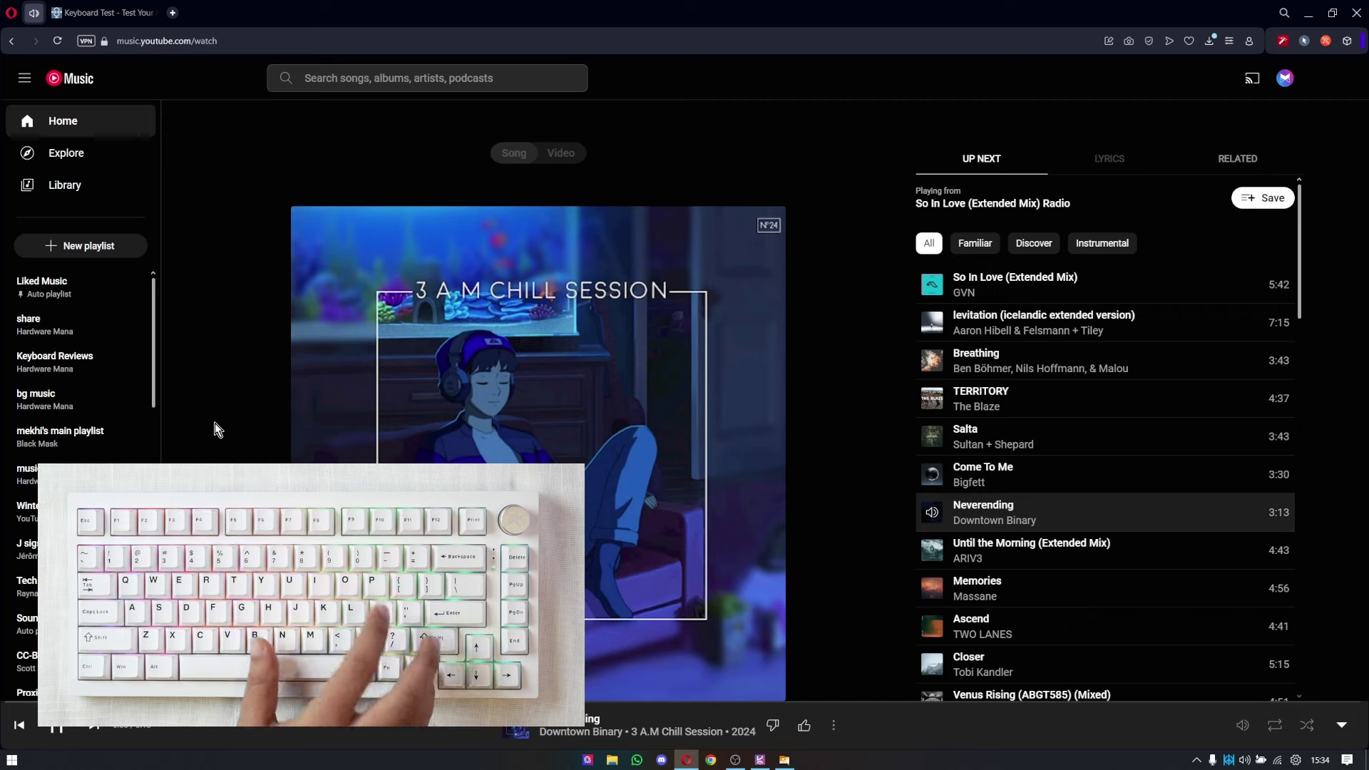
key(XF86AudioPrev)
key(XF86AudioPrev)
key(XF86AudioPrev)
key(XF86AudioPrev)
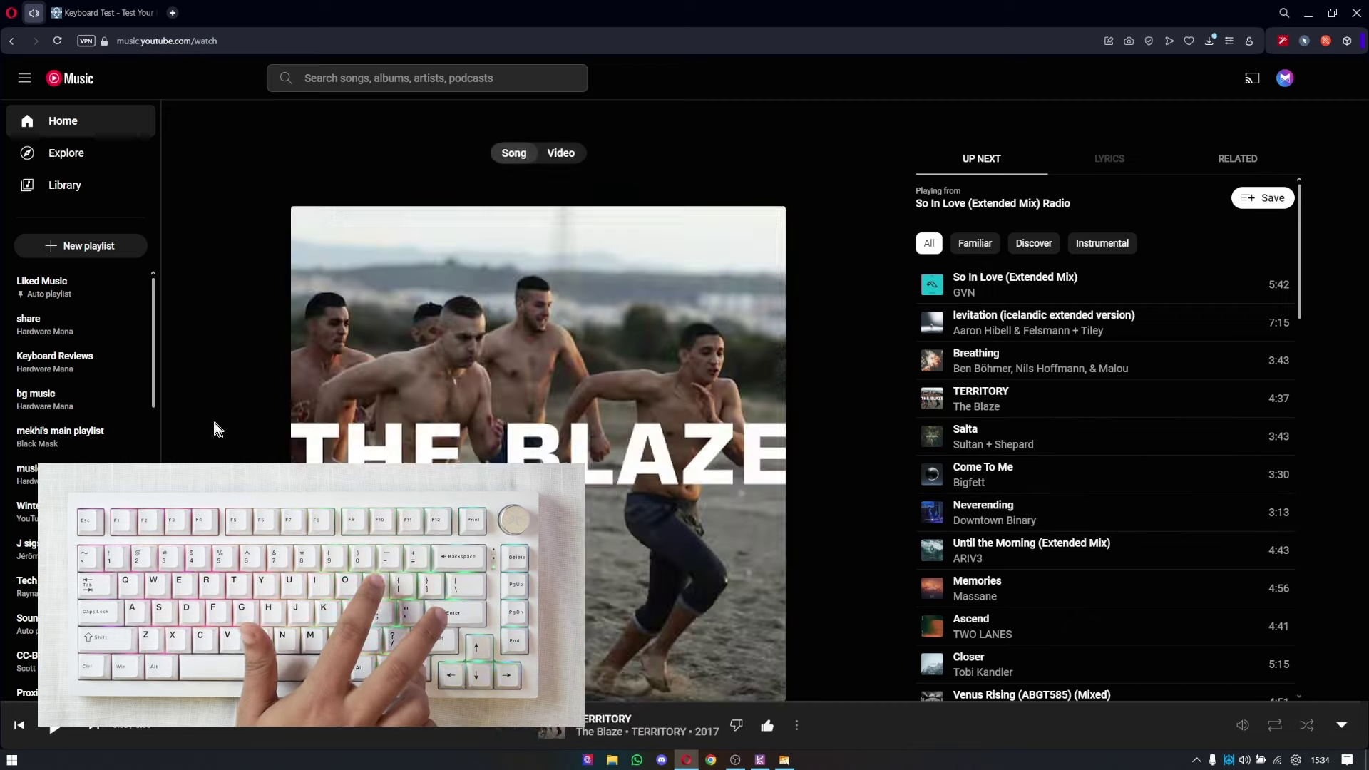
key(XF86AudioNext)
key(XF86AudioNext)
key(XF86AudioNext)
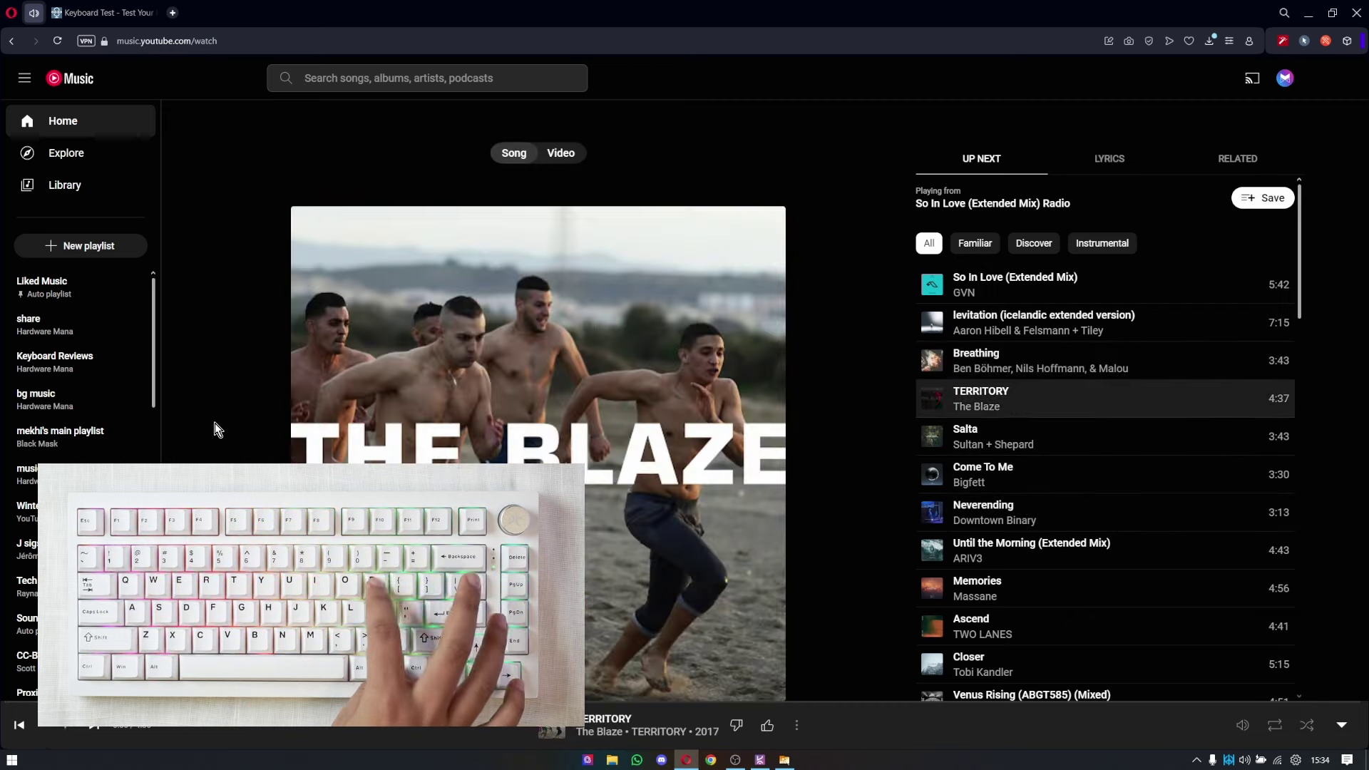
key(XF86AudioNext)
key(XF86AudioNext)
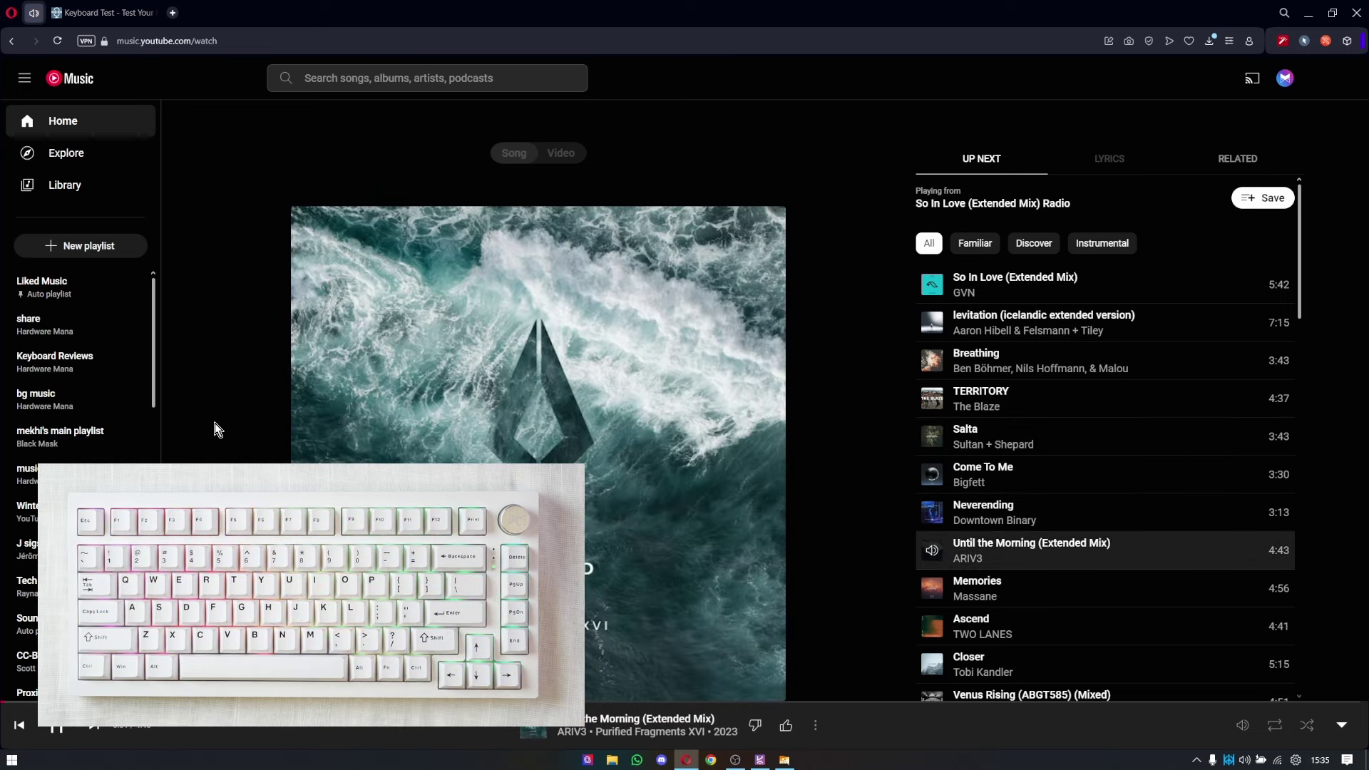
key(XF86AudioPlay)
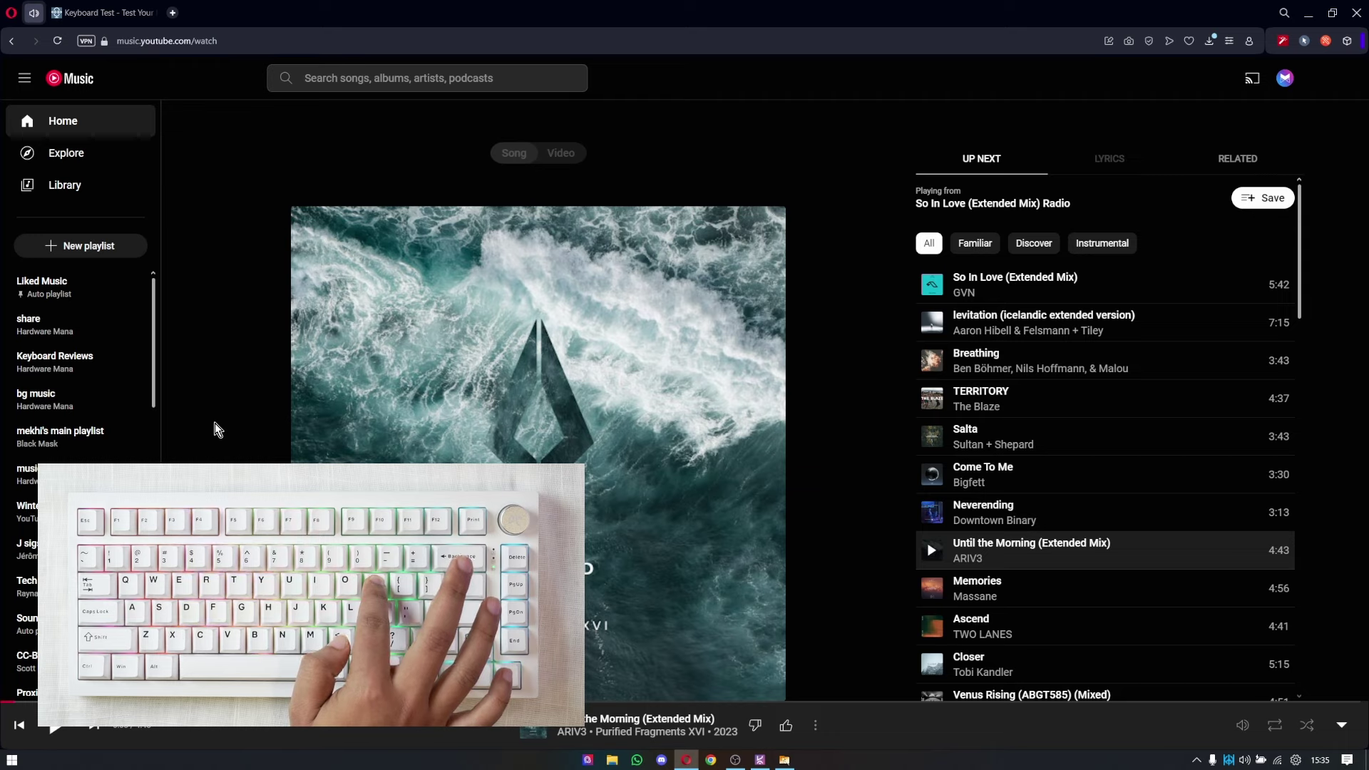
Test the I and O keys on the Keyboard Test page.
click(126, 10)
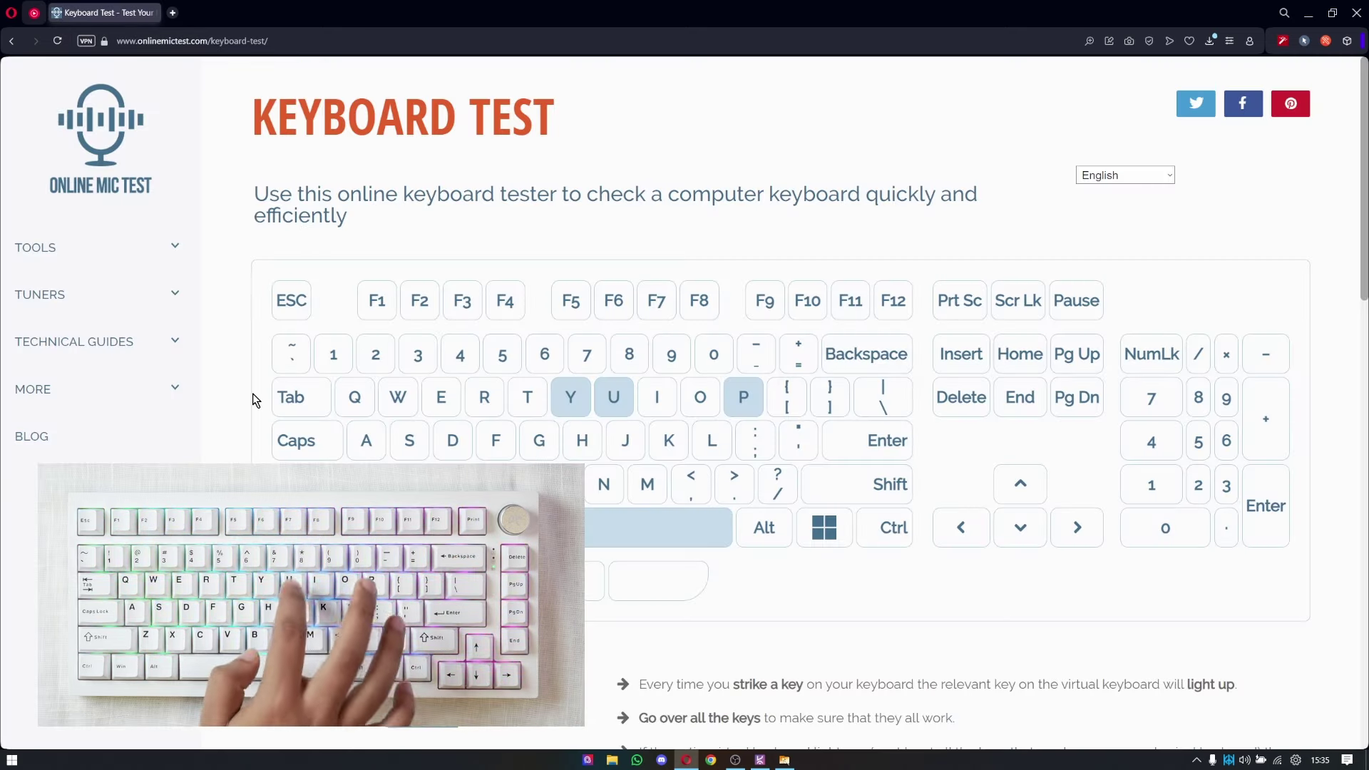
key(i)
key(o)
key(o)
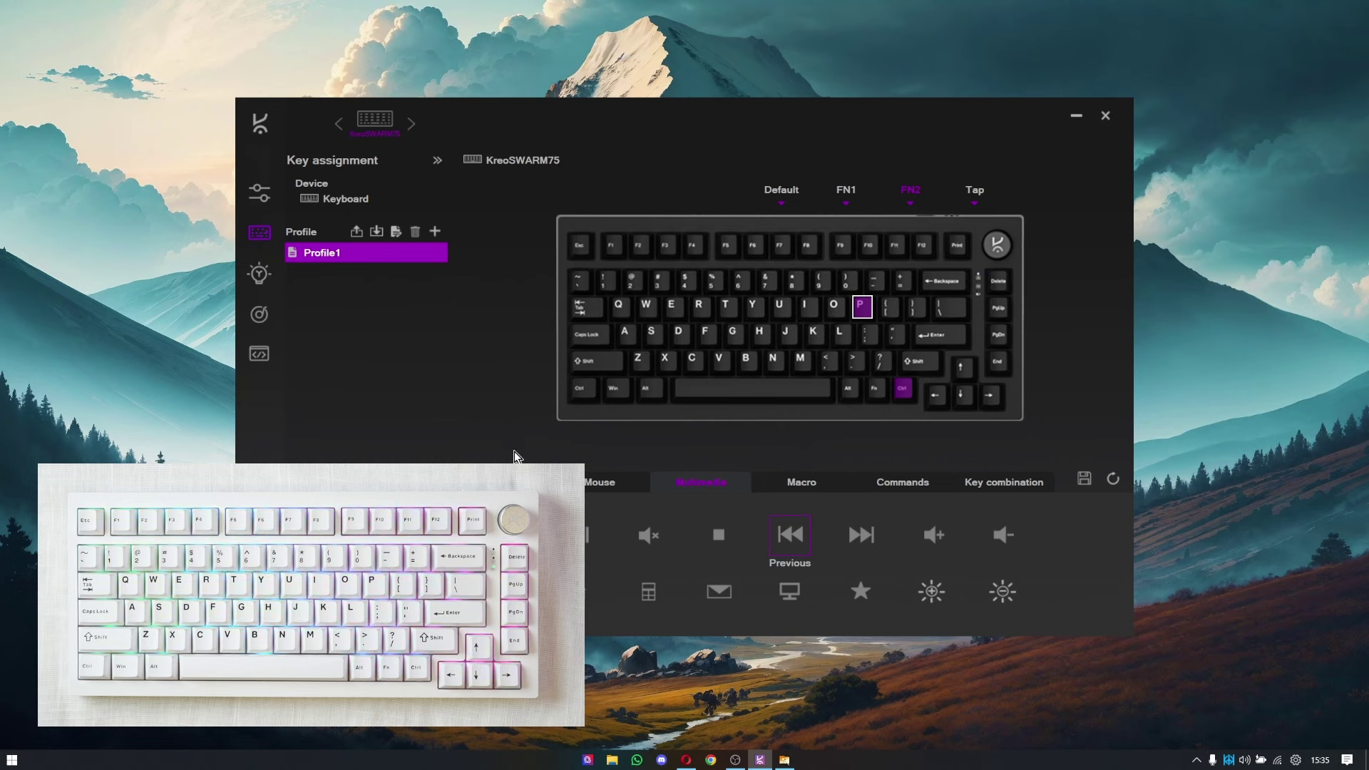
Browse the keyboard, Mouse and Commands assignment options for the FN2-layer P key, then open the lighting effects page.
click(499, 482)
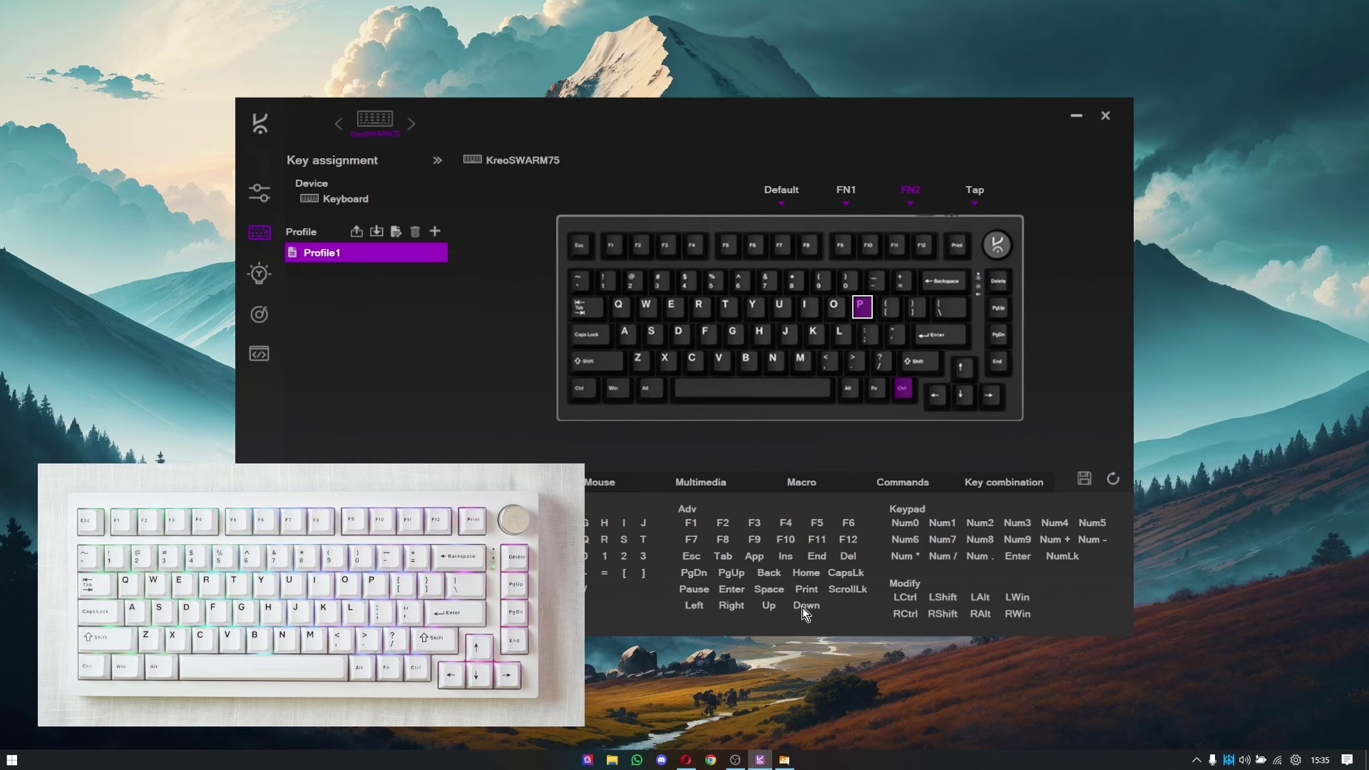
click(600, 491)
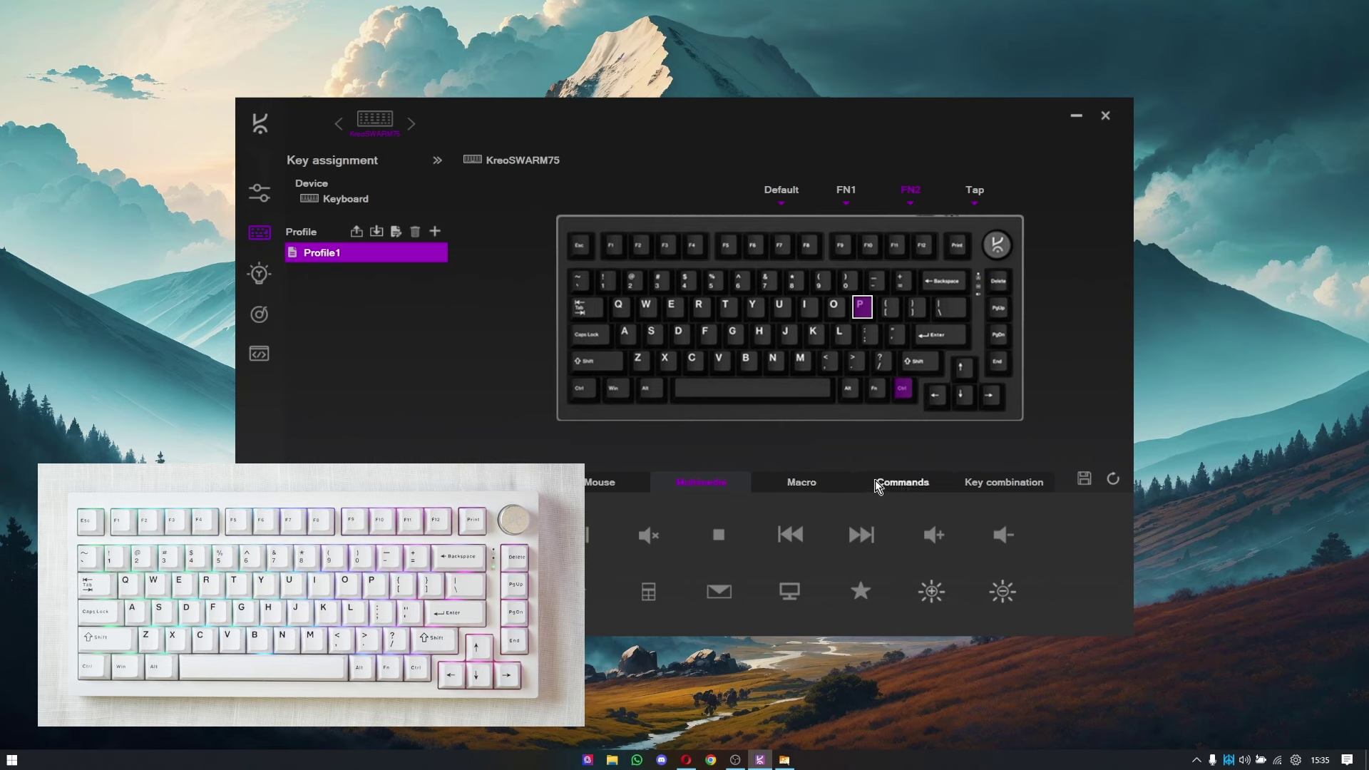
click(940, 481)
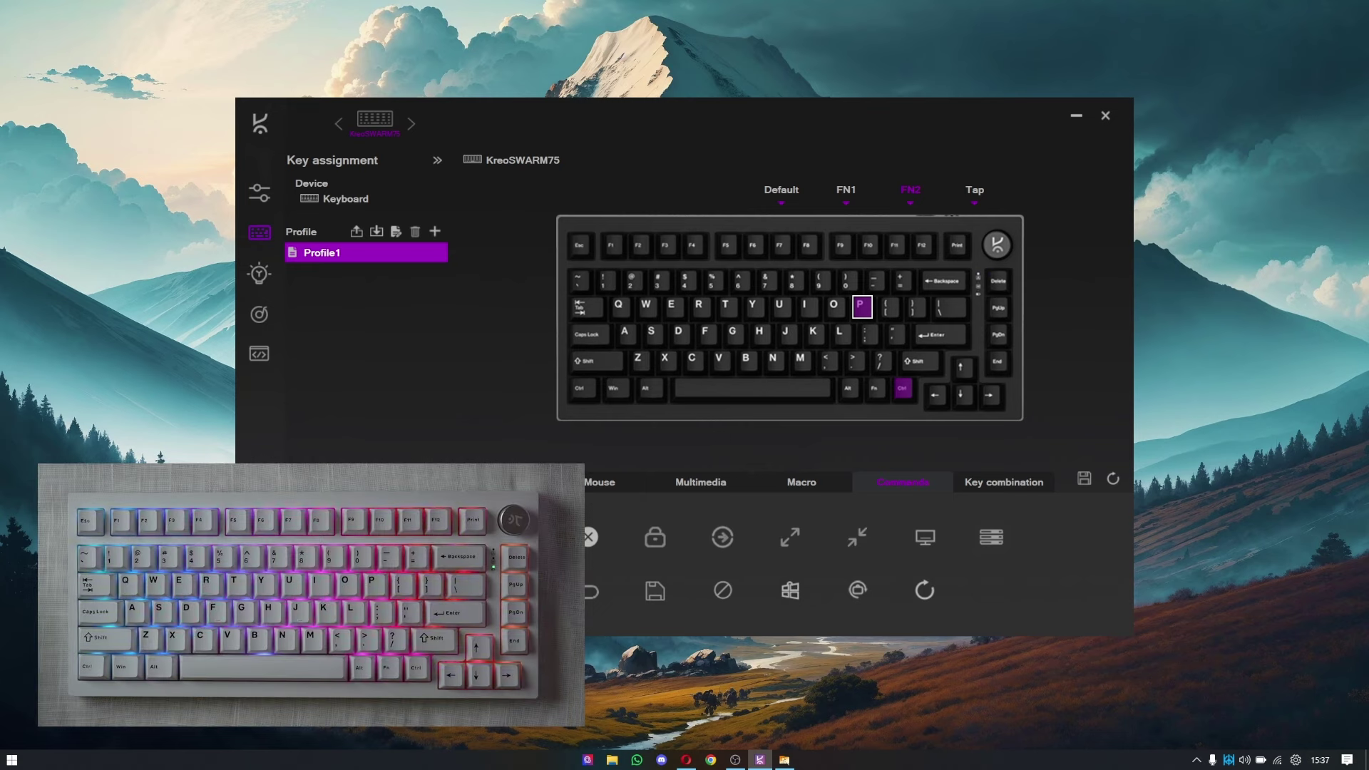
click(259, 273)
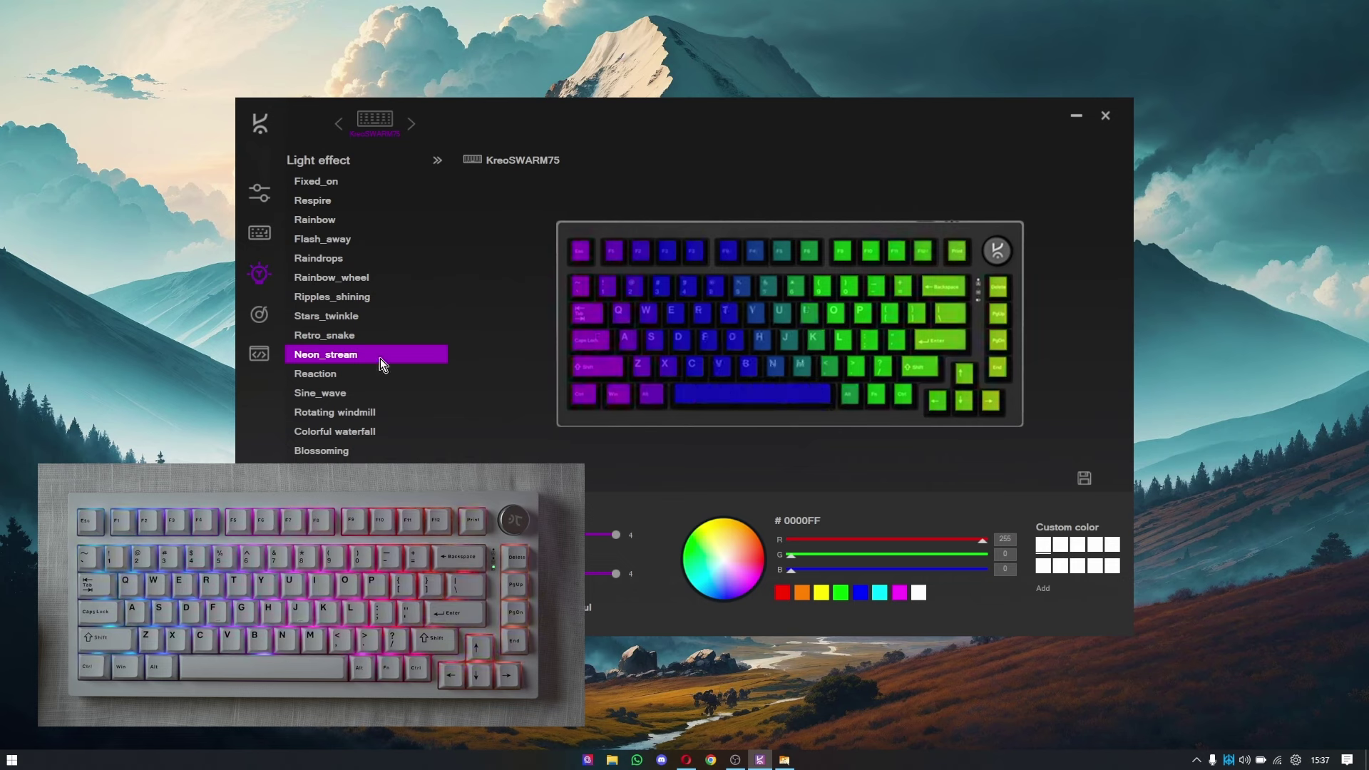
Preview the Fixed_on, Respire, Rainbow, Reaction and Stars_twinkle lighting effects.
click(339, 184)
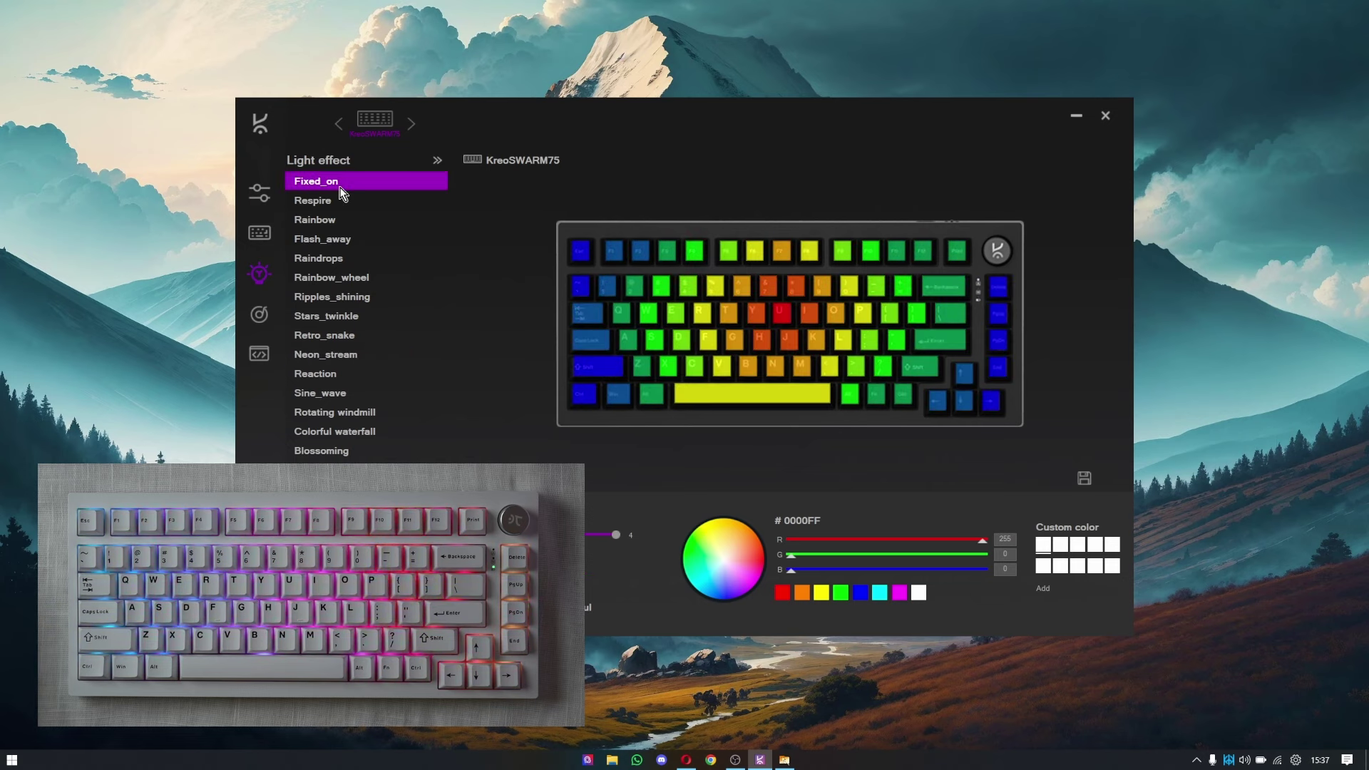
click(338, 206)
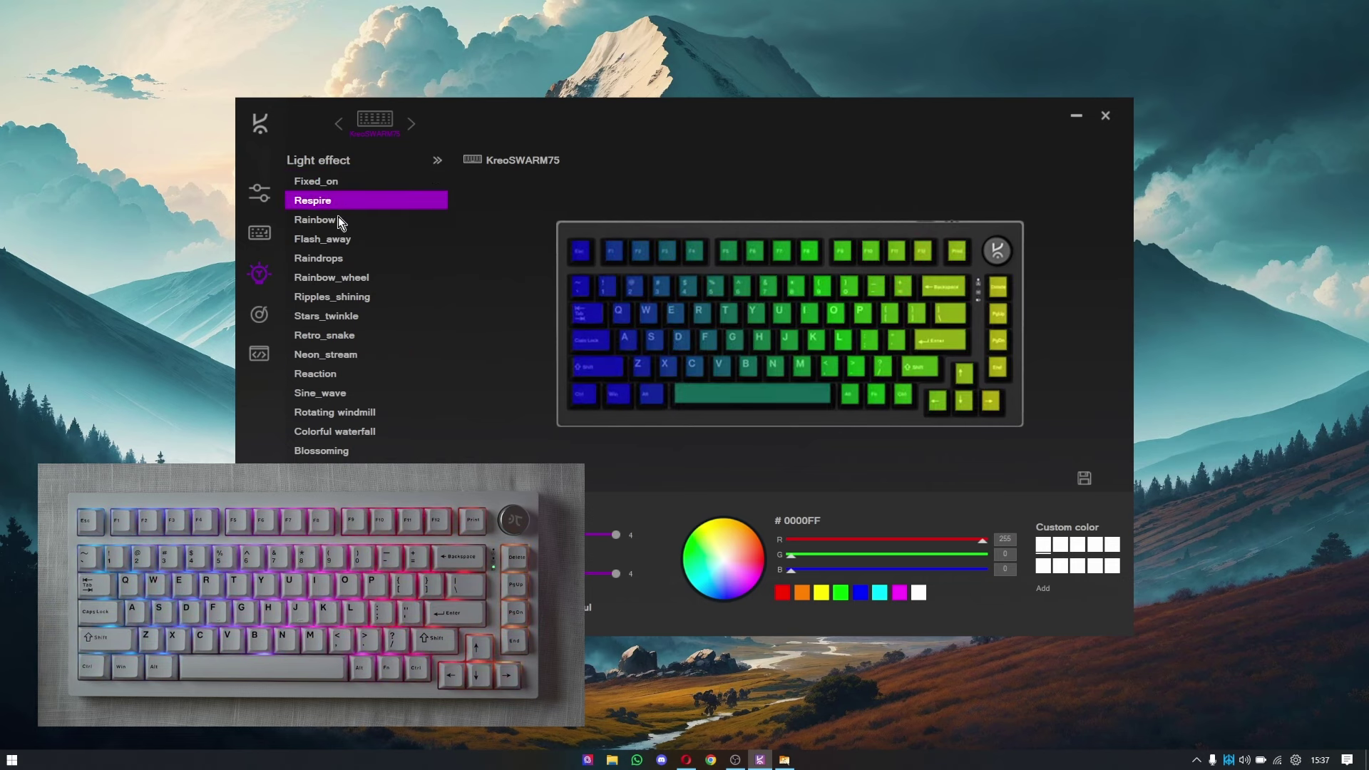
click(339, 220)
click(339, 377)
click(326, 316)
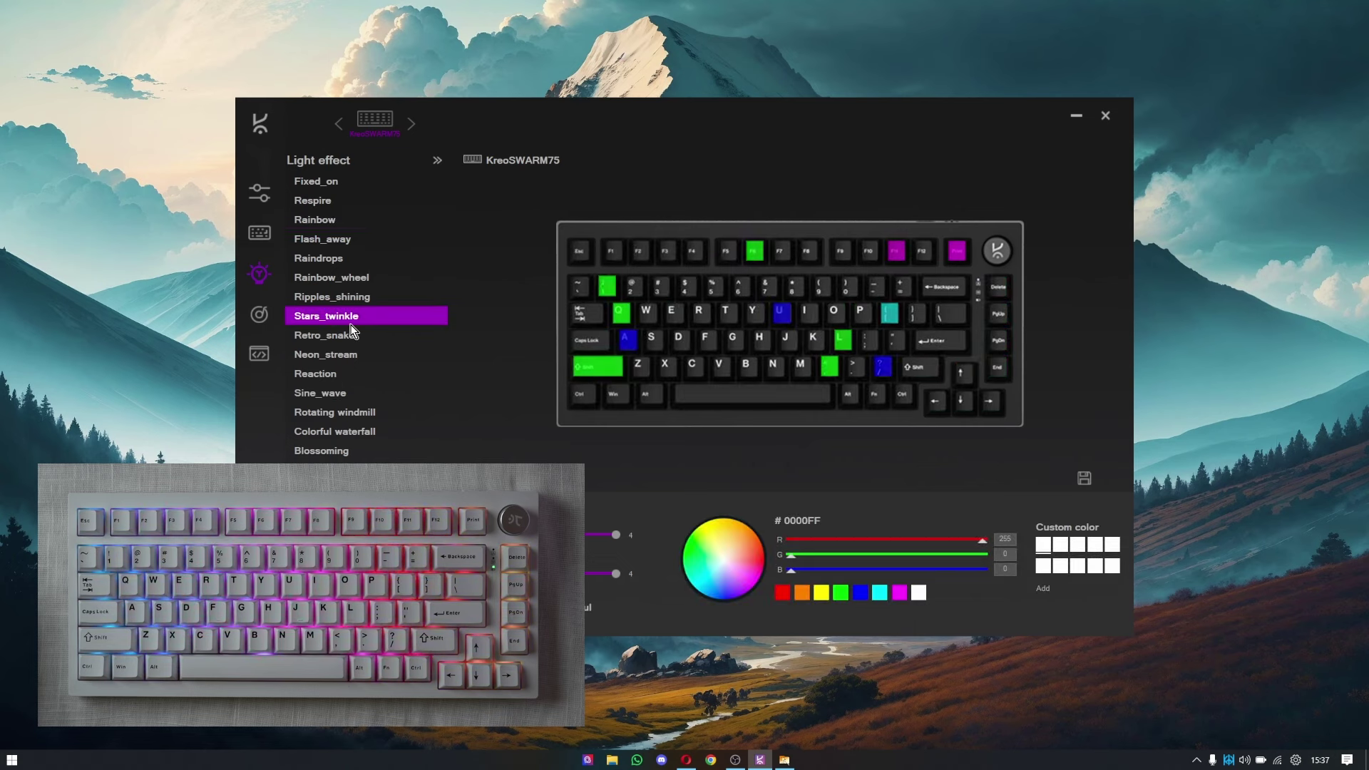
Apply the Reaction effect, then switch to Blossoming per-key lighting with orange as the colour.
click(335, 376)
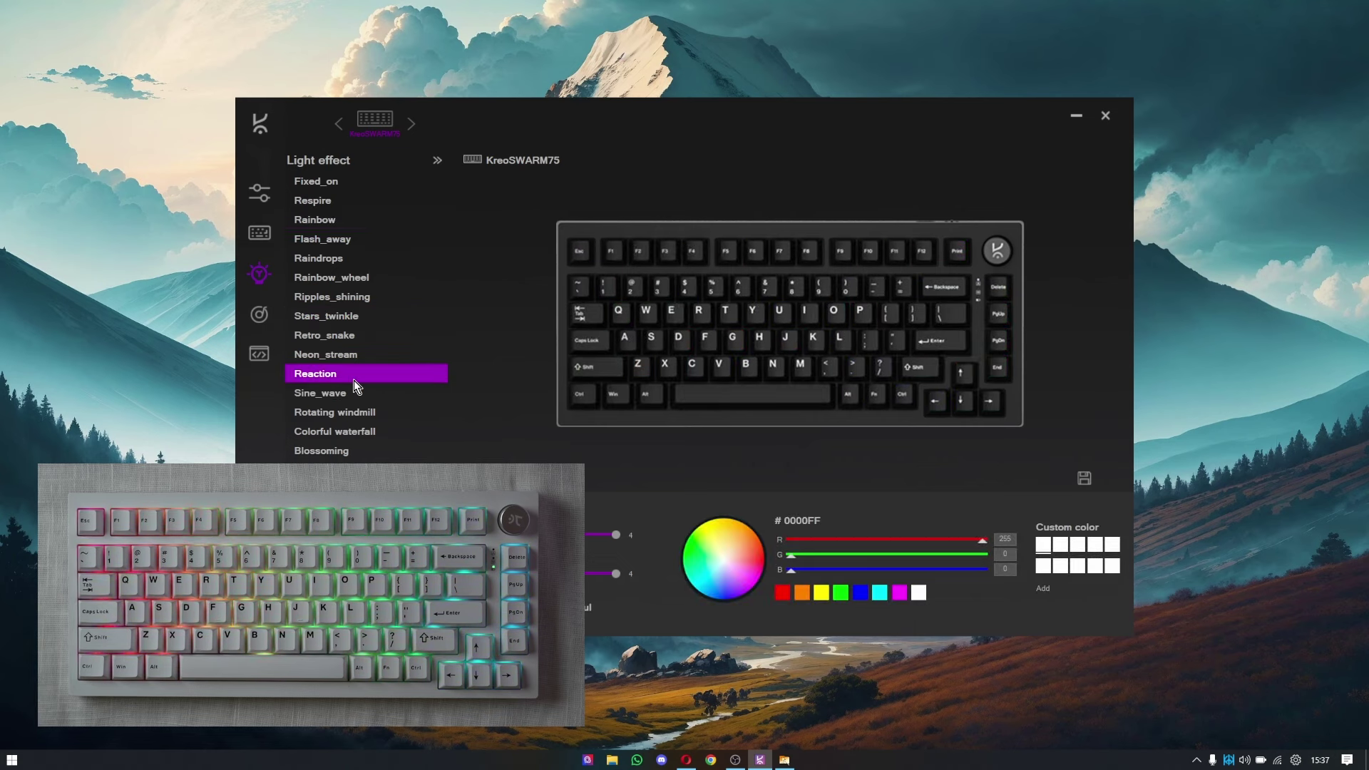
click(1086, 482)
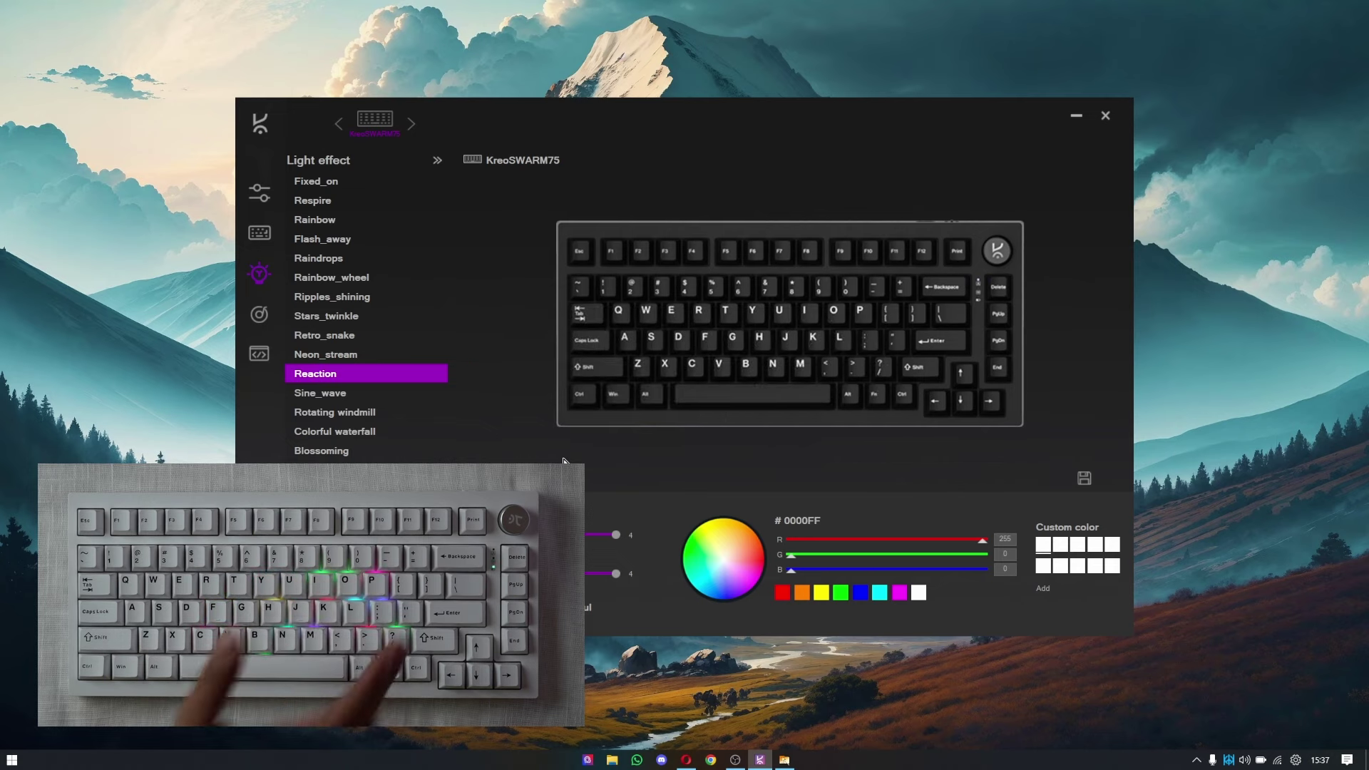
click(324, 451)
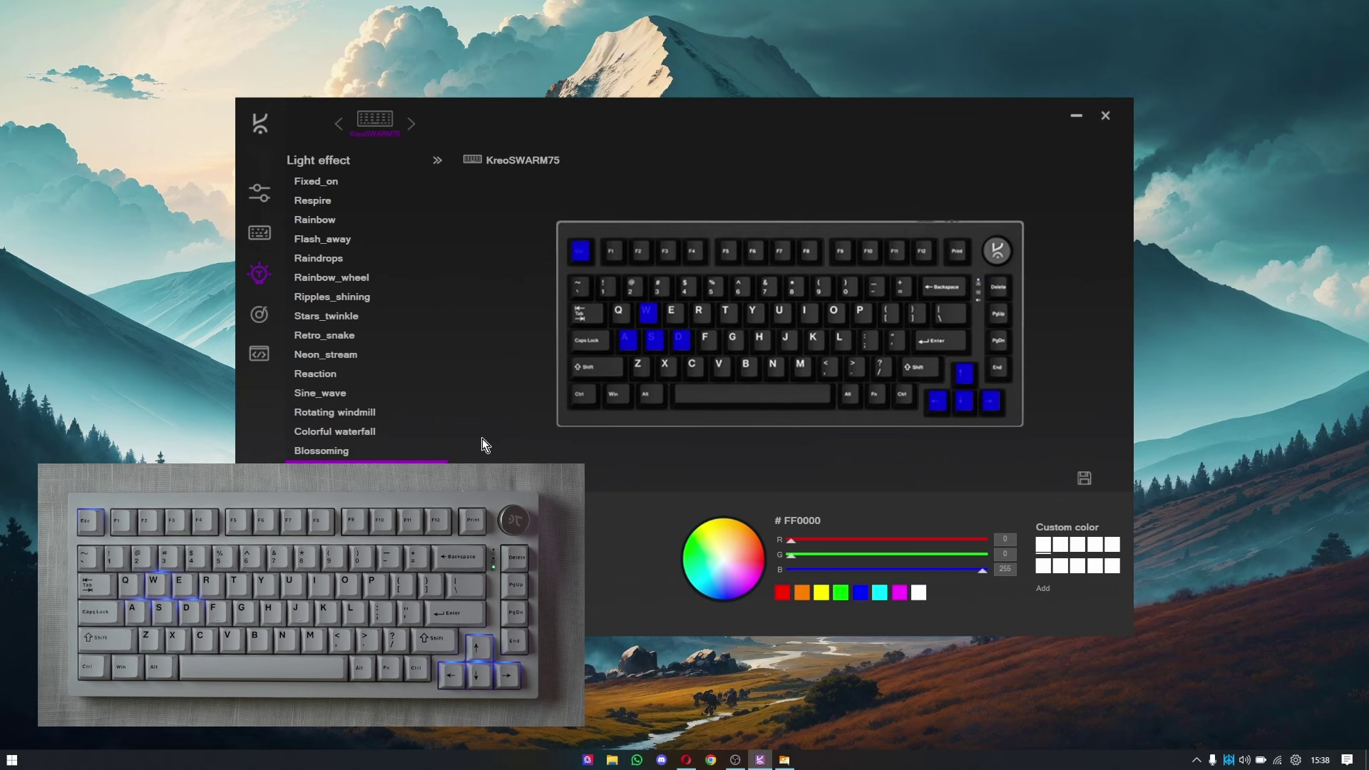
click(806, 596)
Colour F1–F12 orange, save it, and clear the blue from W, A, S, D.
drag(601, 236, 942, 268)
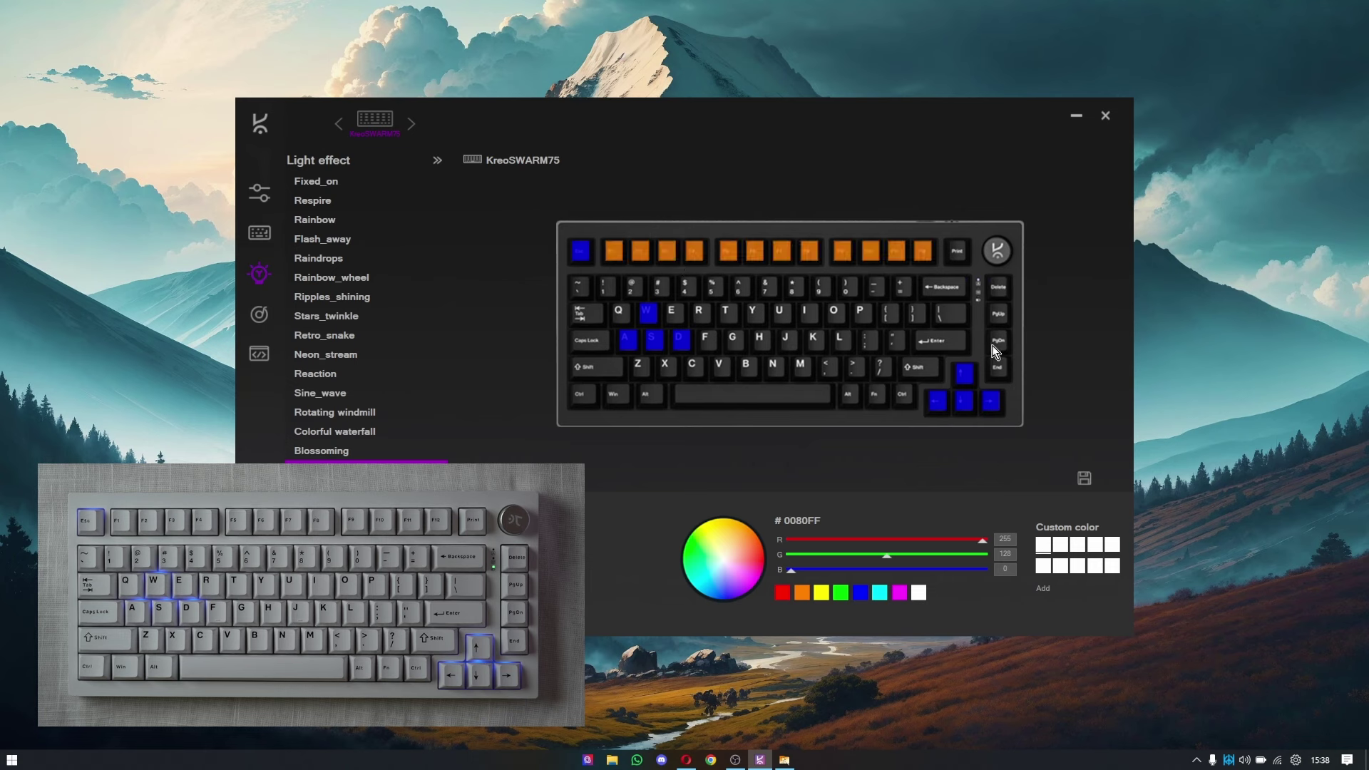
click(1082, 482)
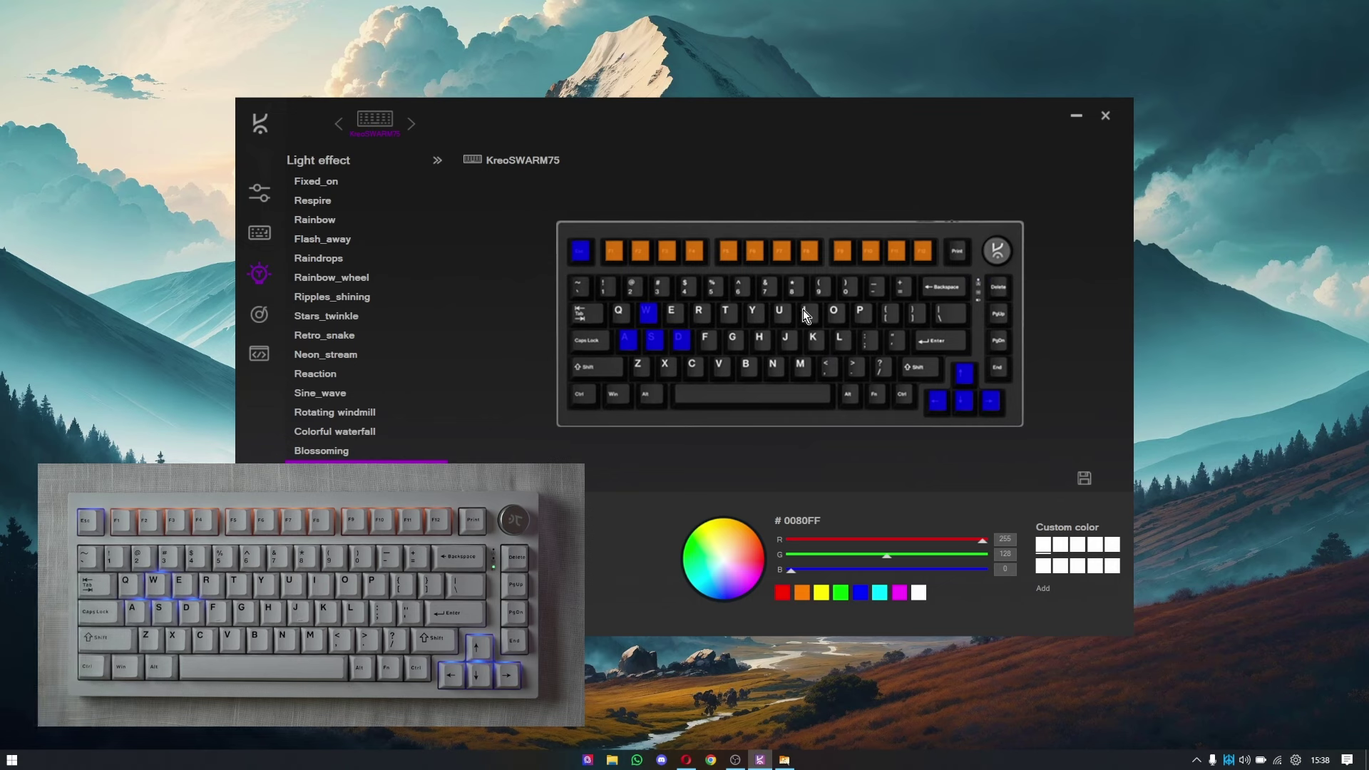
drag(687, 277, 468, 342)
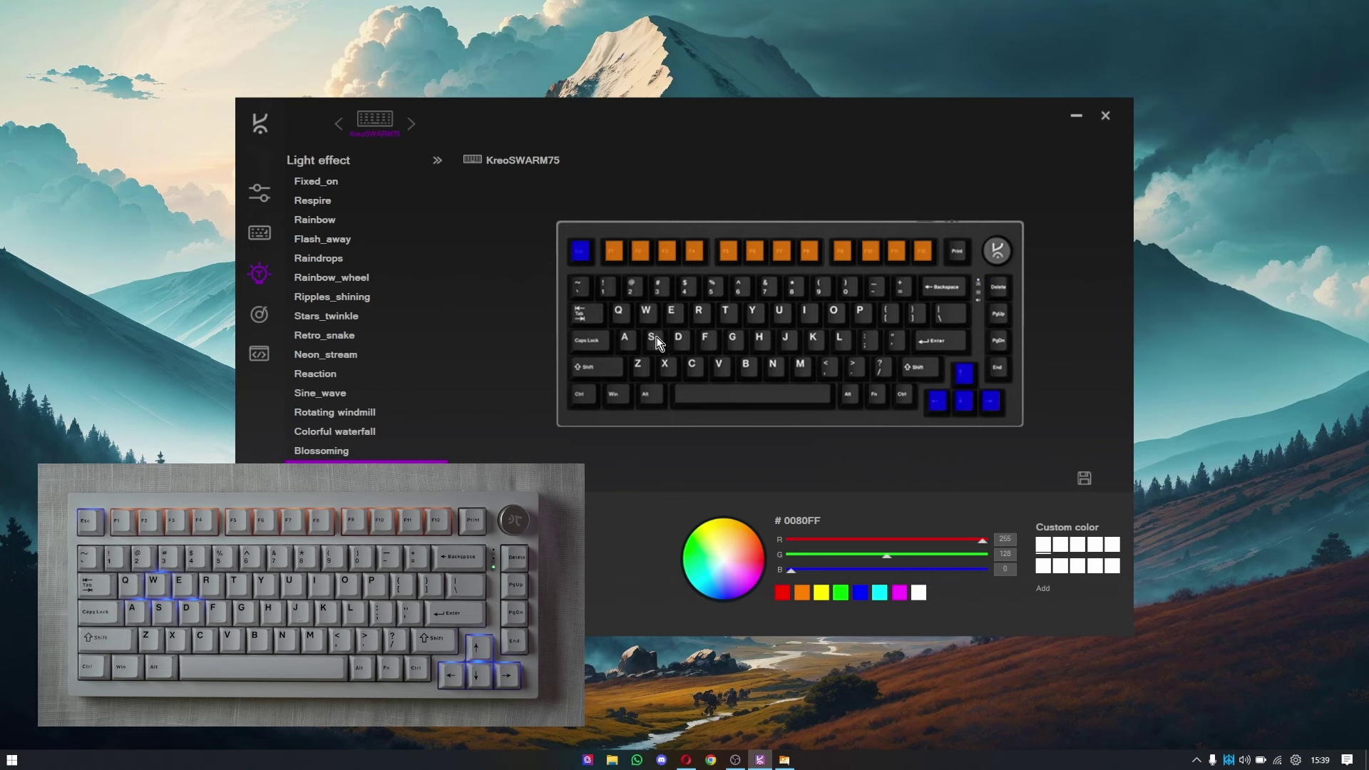
Colour the Q–O and A–L letter keys magenta and save the layout to the keyboard.
click(898, 594)
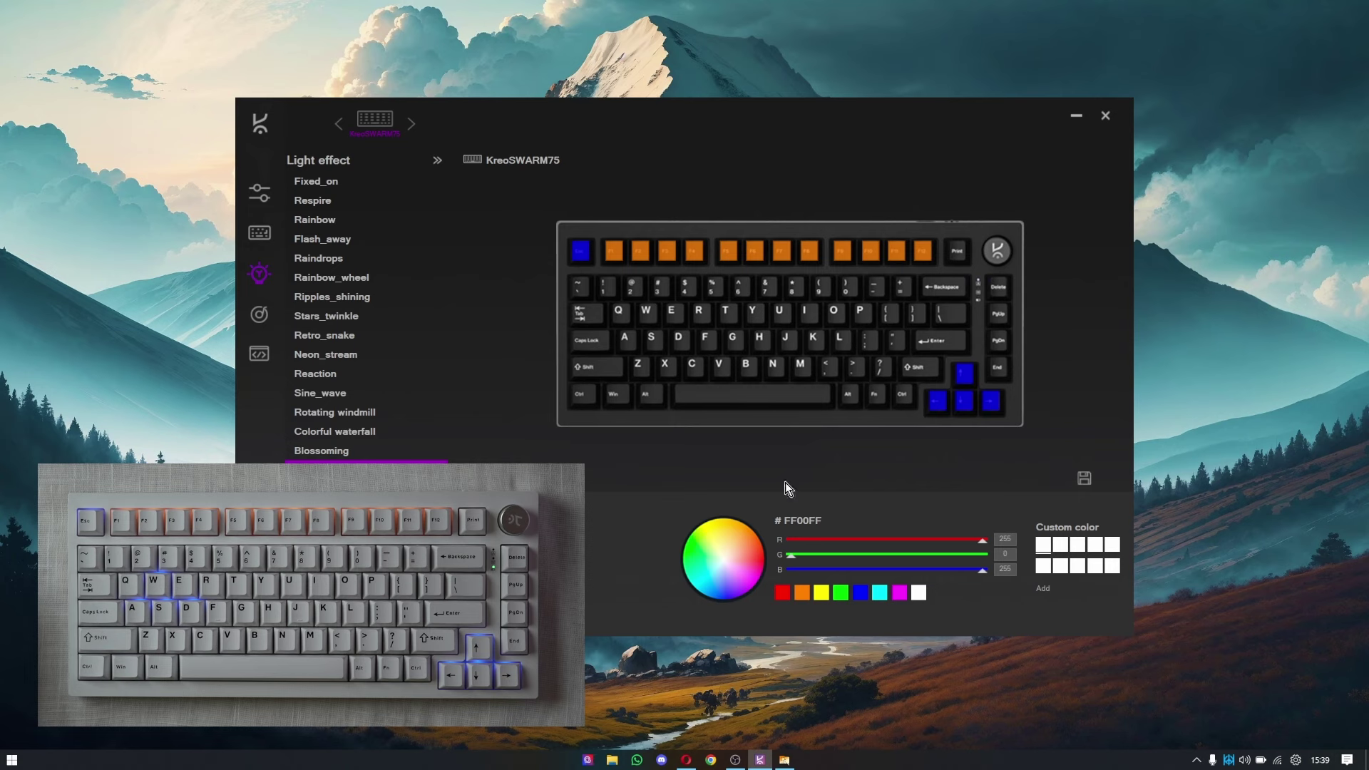
mouse_move(749, 327)
mouse_down()
mouse_move(847, 339)
mouse_move(781, 366)
mouse_move(693, 372)
mouse_up()
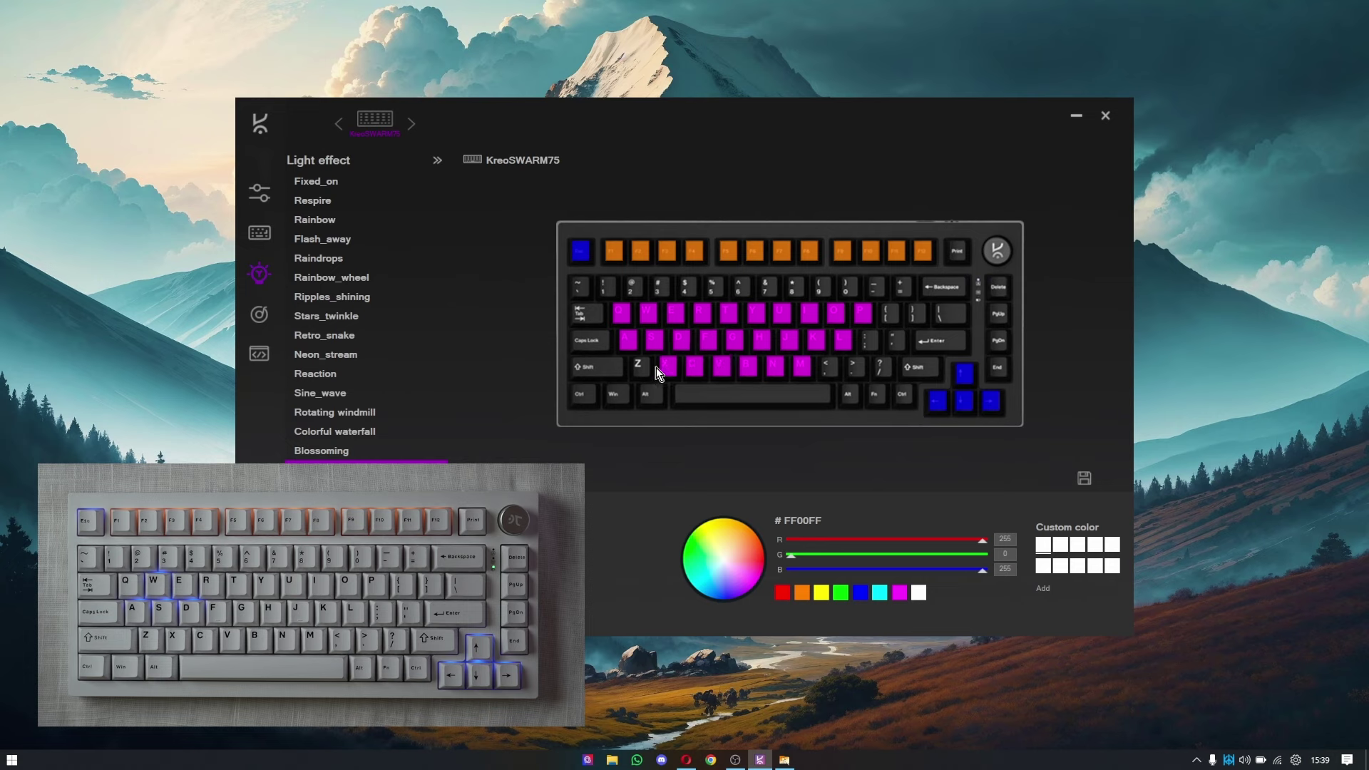
click(1083, 478)
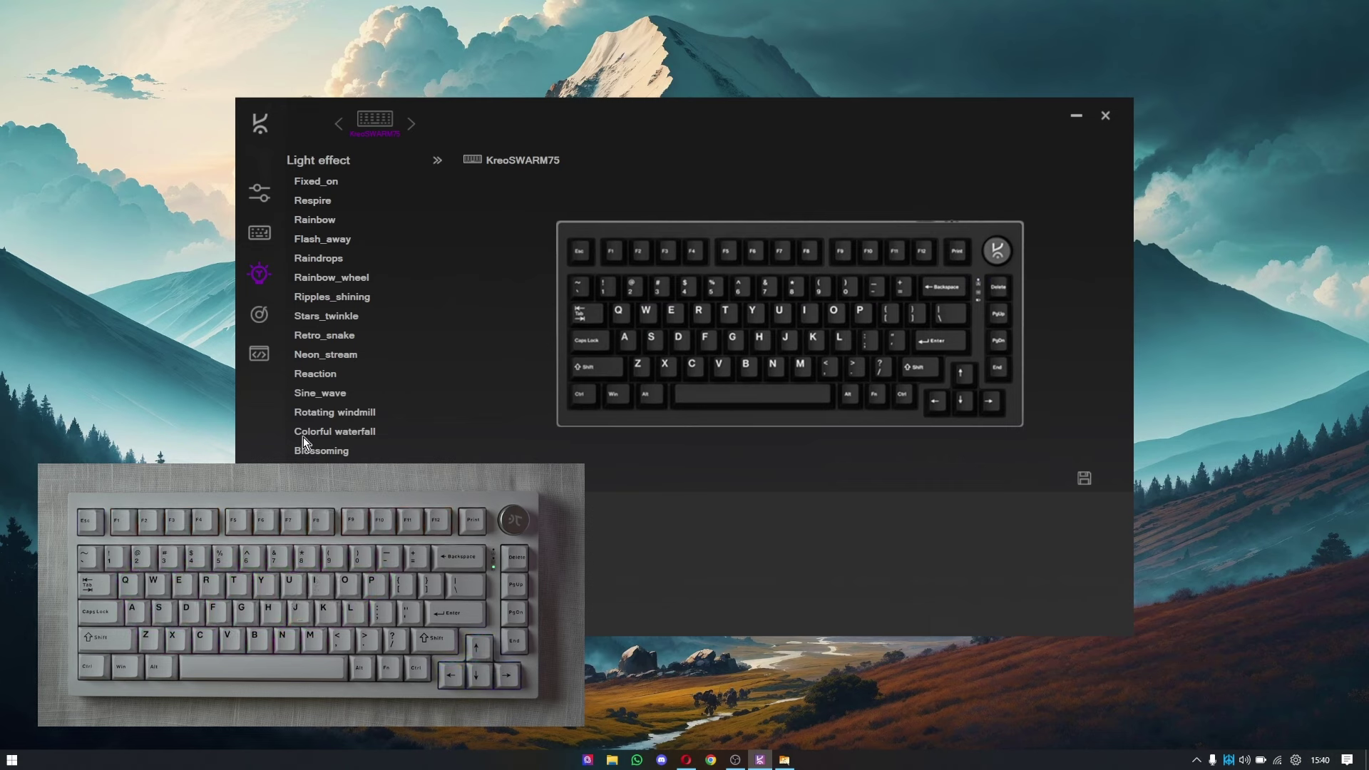
Turn on audio-reactive music-sync lighting and check it against YouTube Music.
click(261, 315)
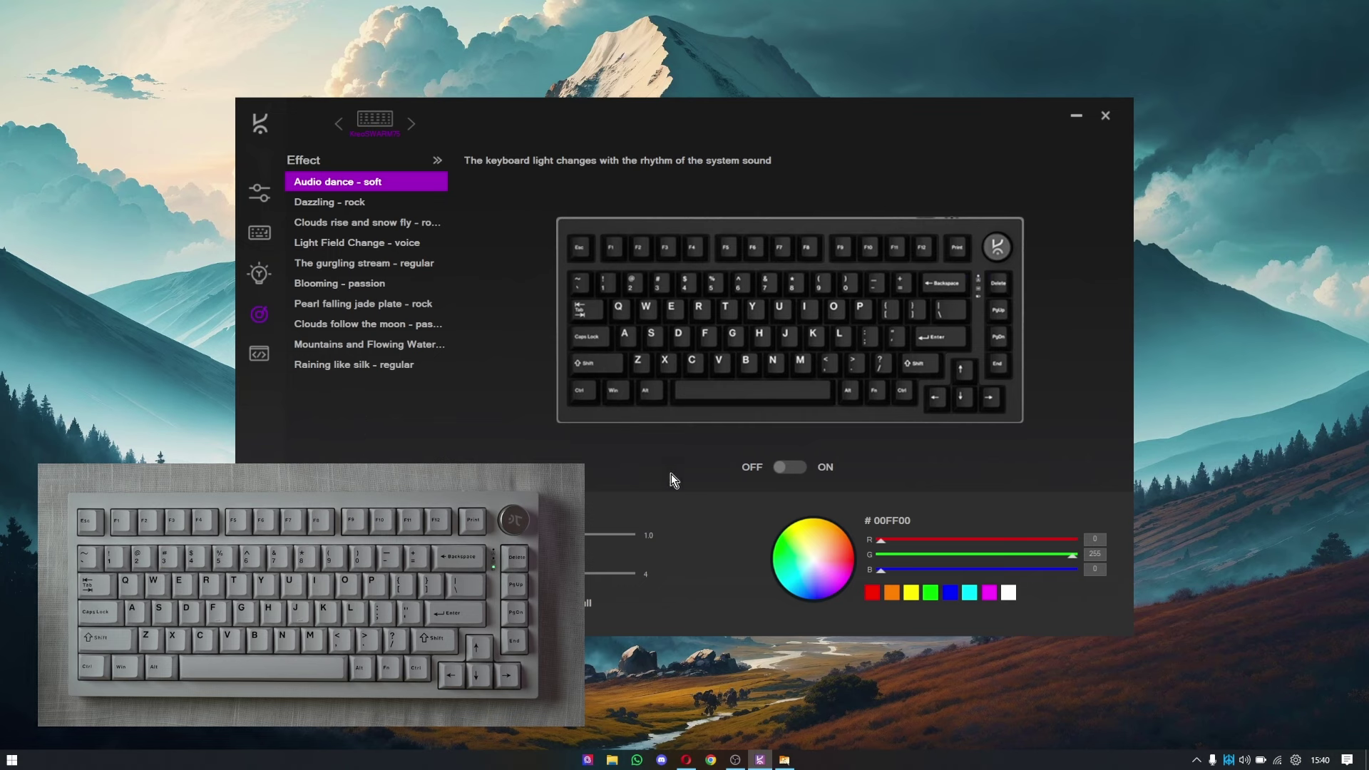
click(796, 469)
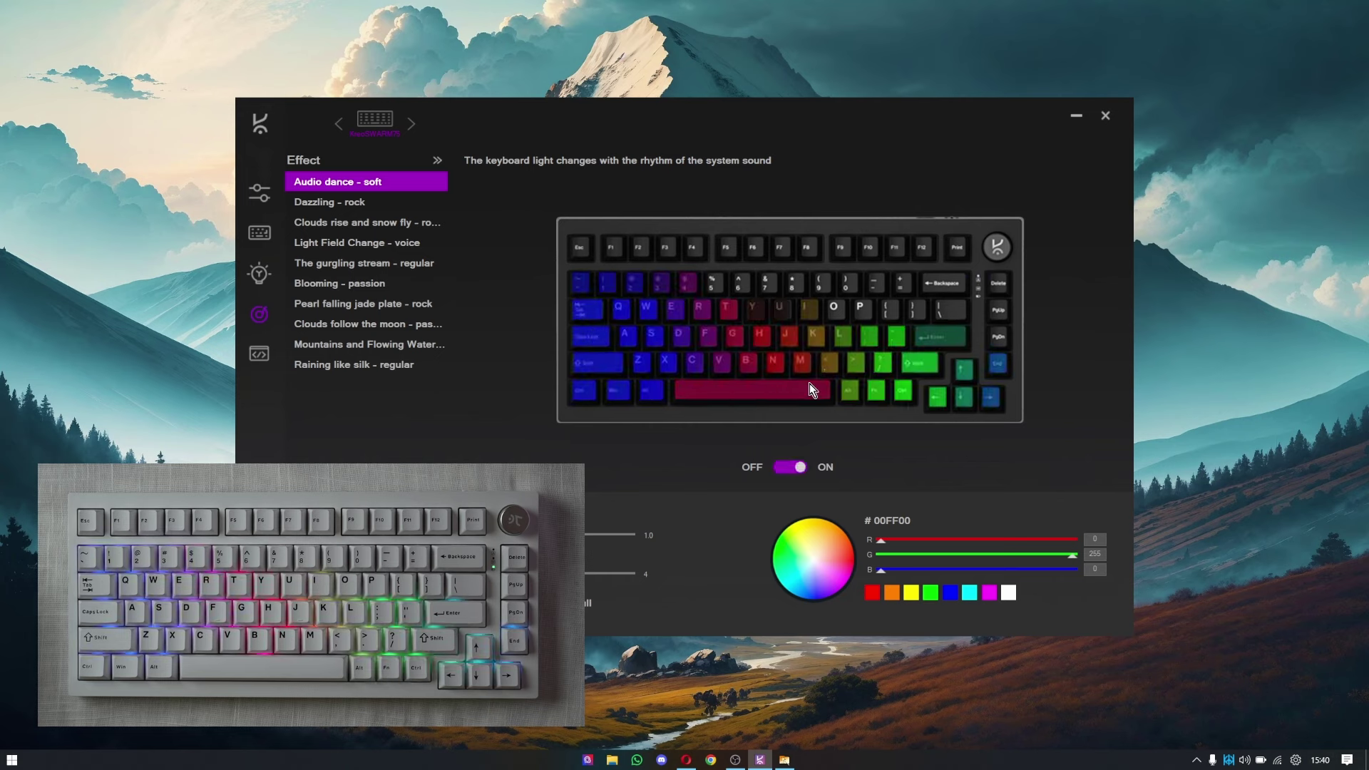
click(686, 760)
click(34, 13)
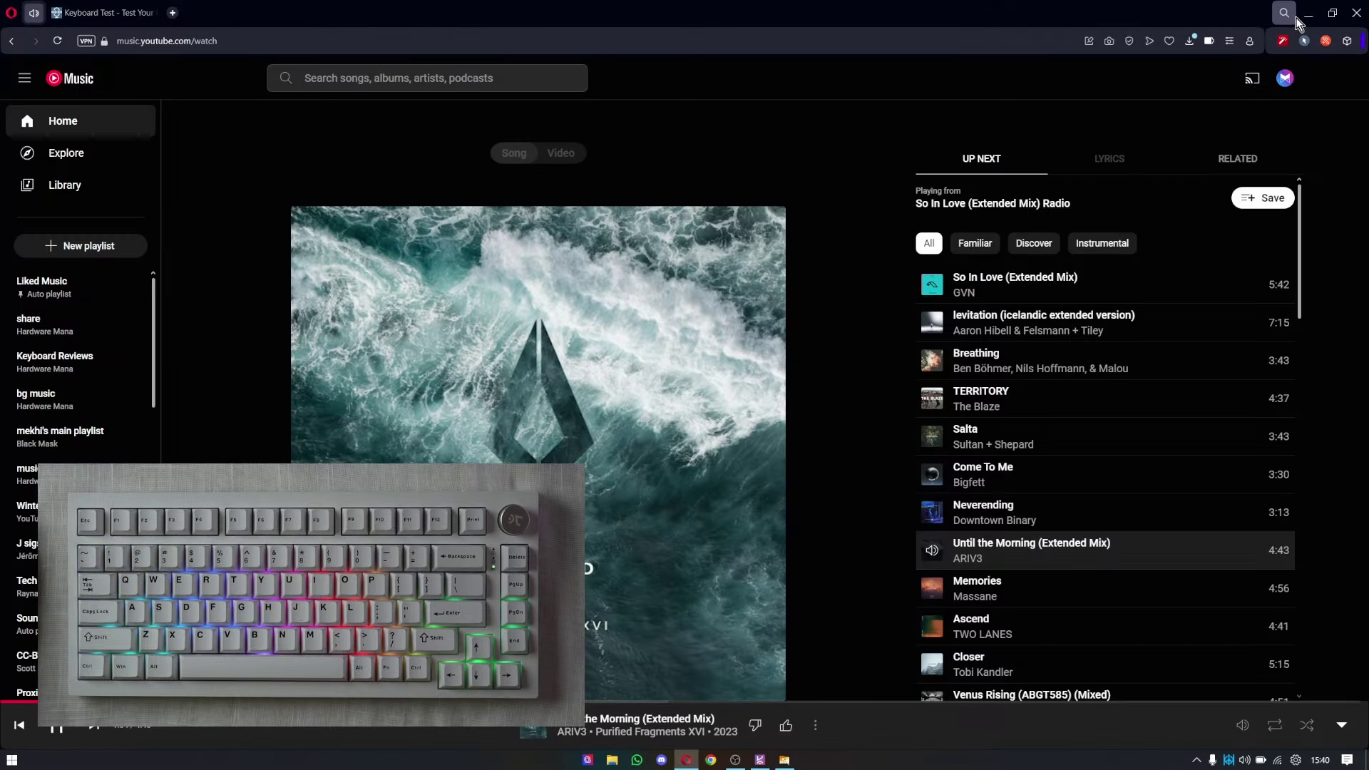
click(1304, 16)
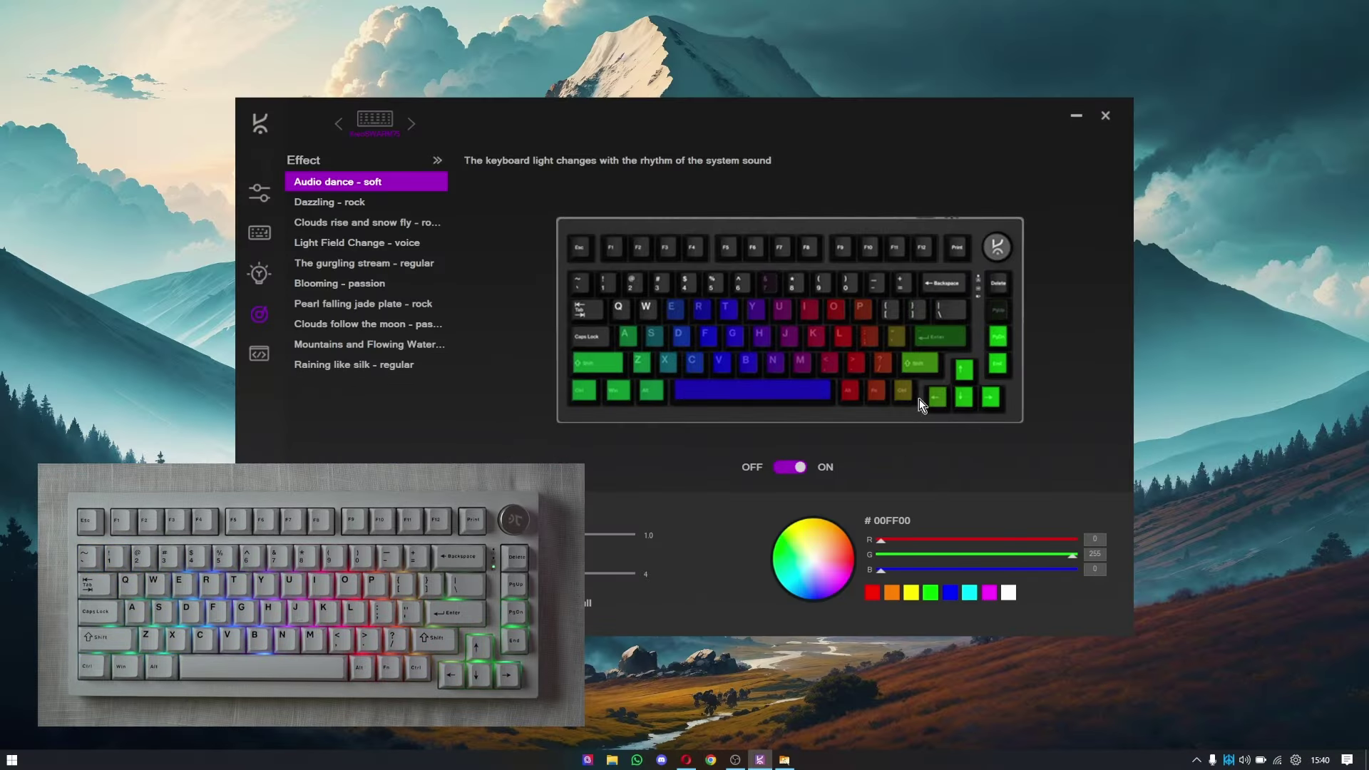
Try Clouds rise and snow fly and Clouds follow the moon, then settle on Pearl falling jade plate - rock.
click(370, 224)
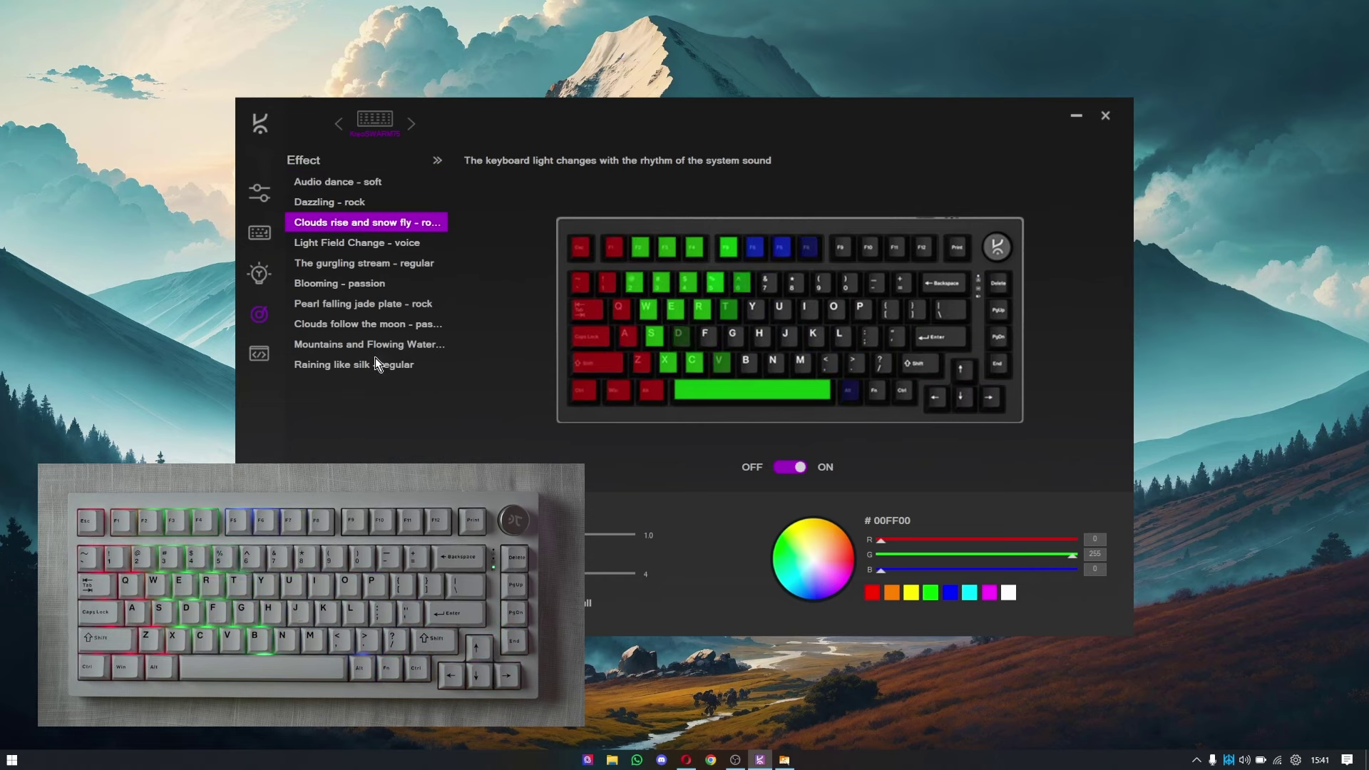
click(376, 325)
click(369, 304)
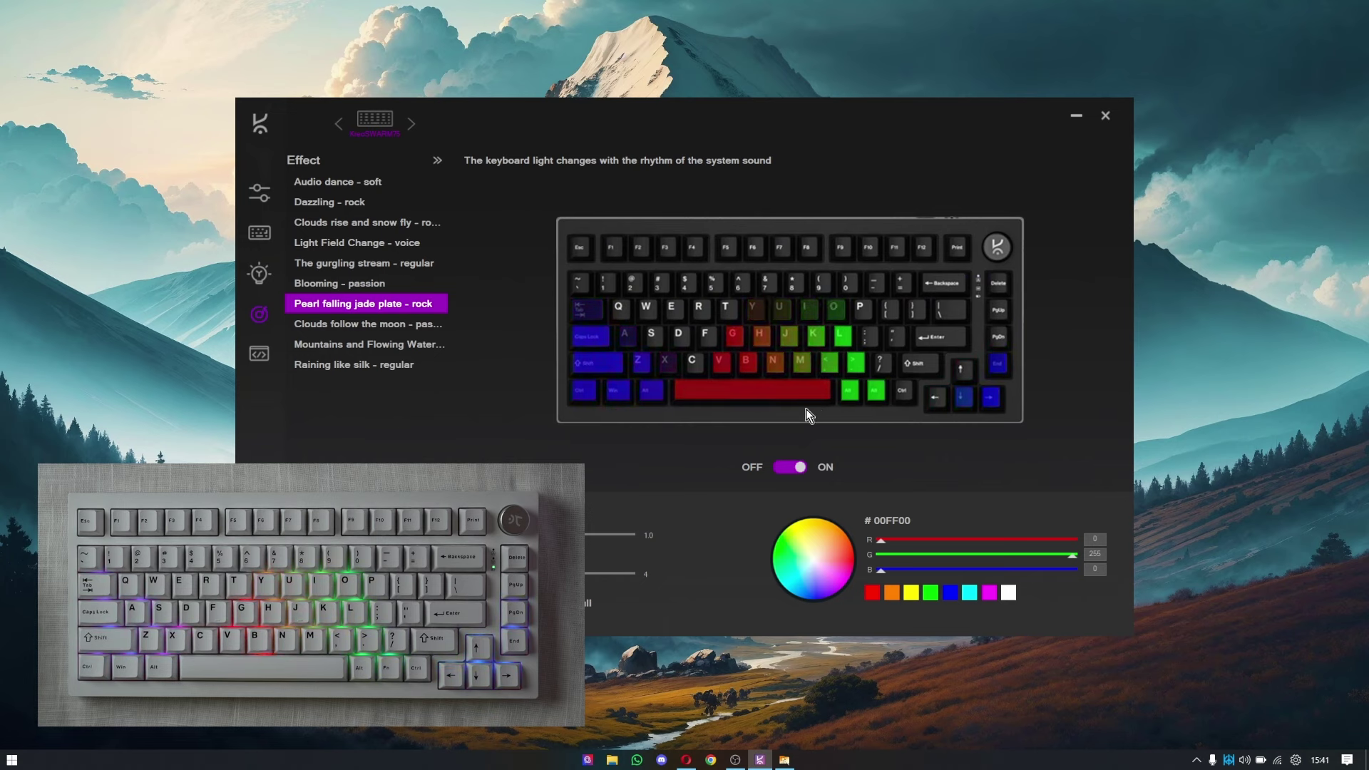
click(686, 760)
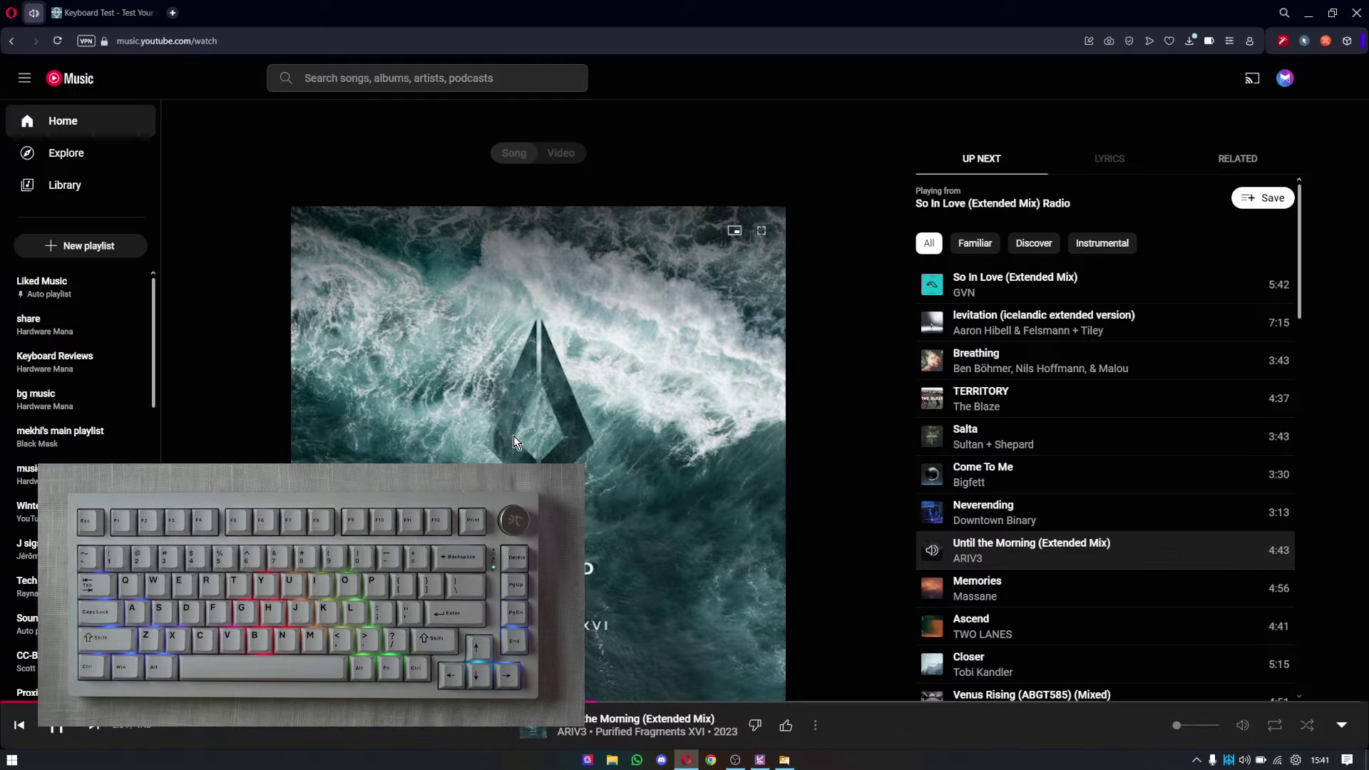
click(1308, 13)
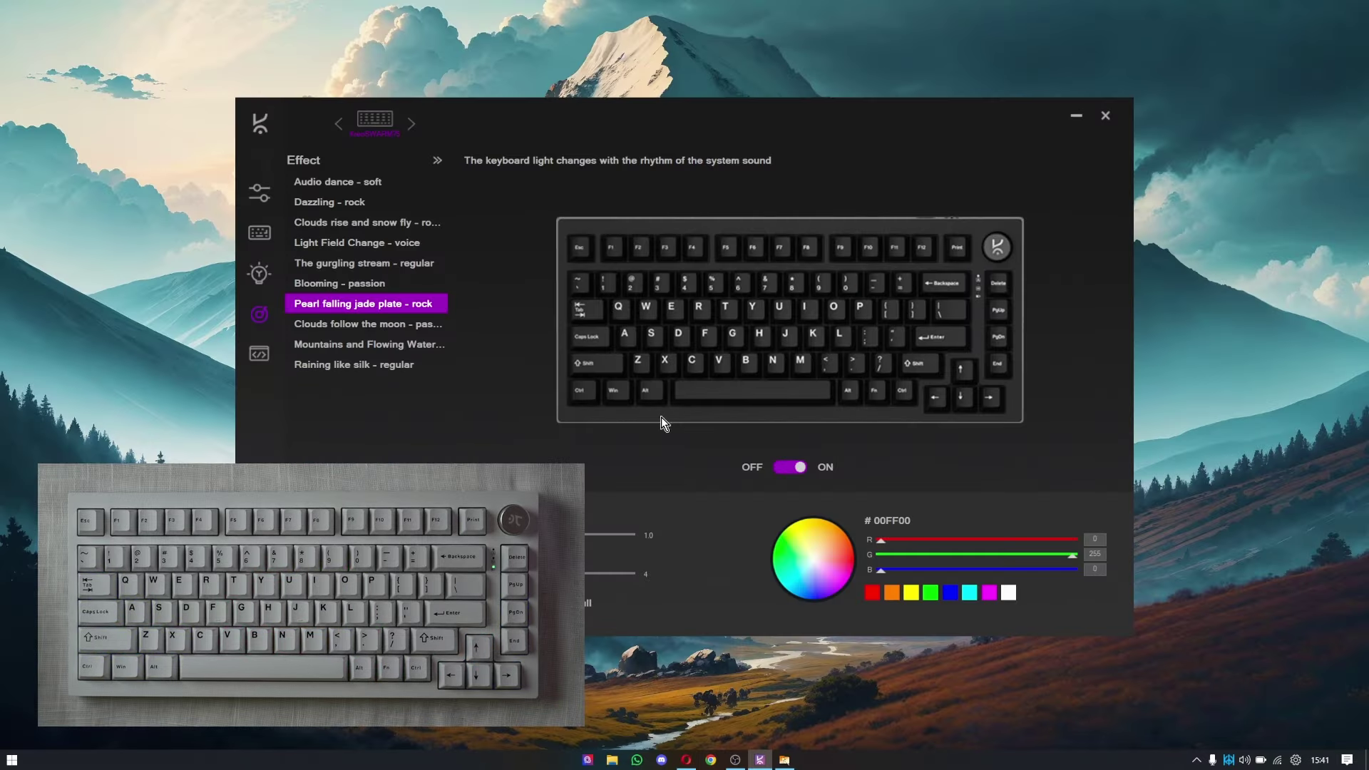
click(259, 354)
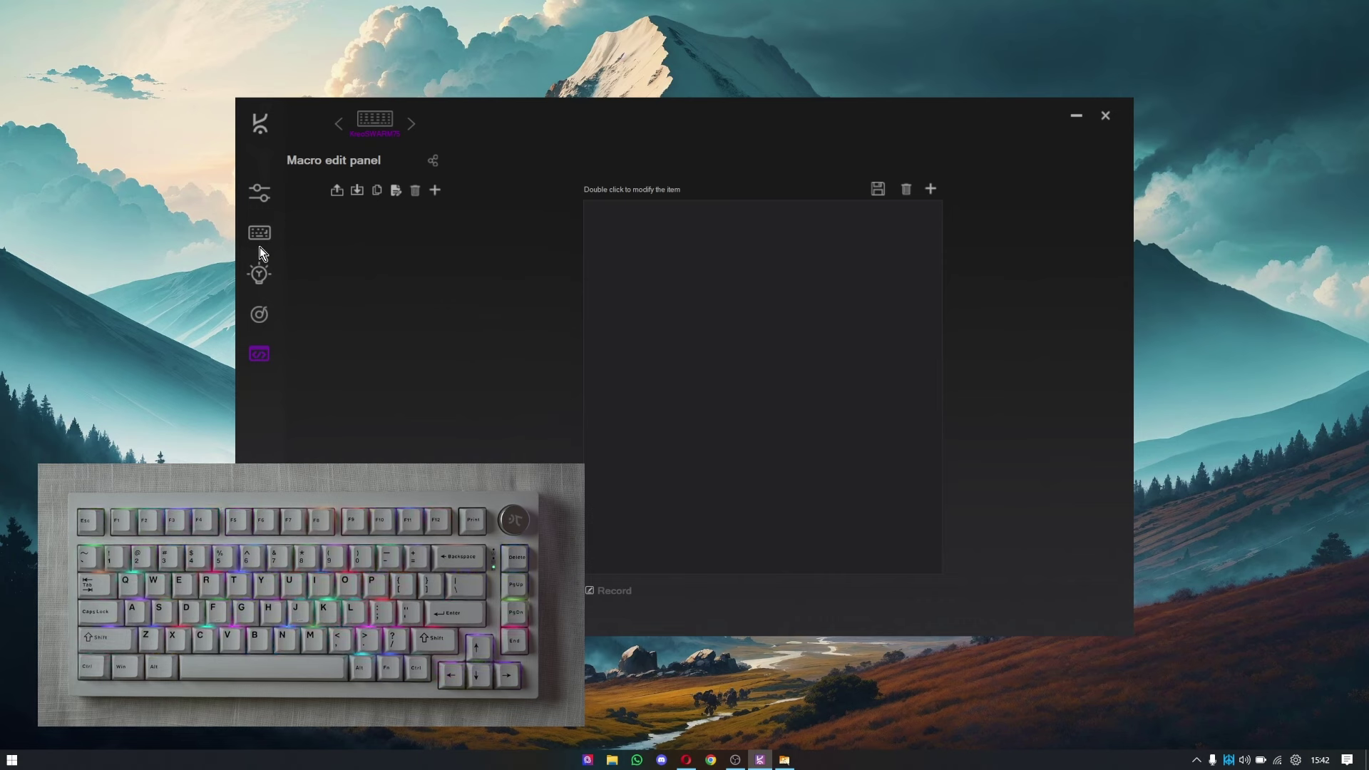
Create a new macro named 'tre'.
click(438, 189)
click(470, 204)
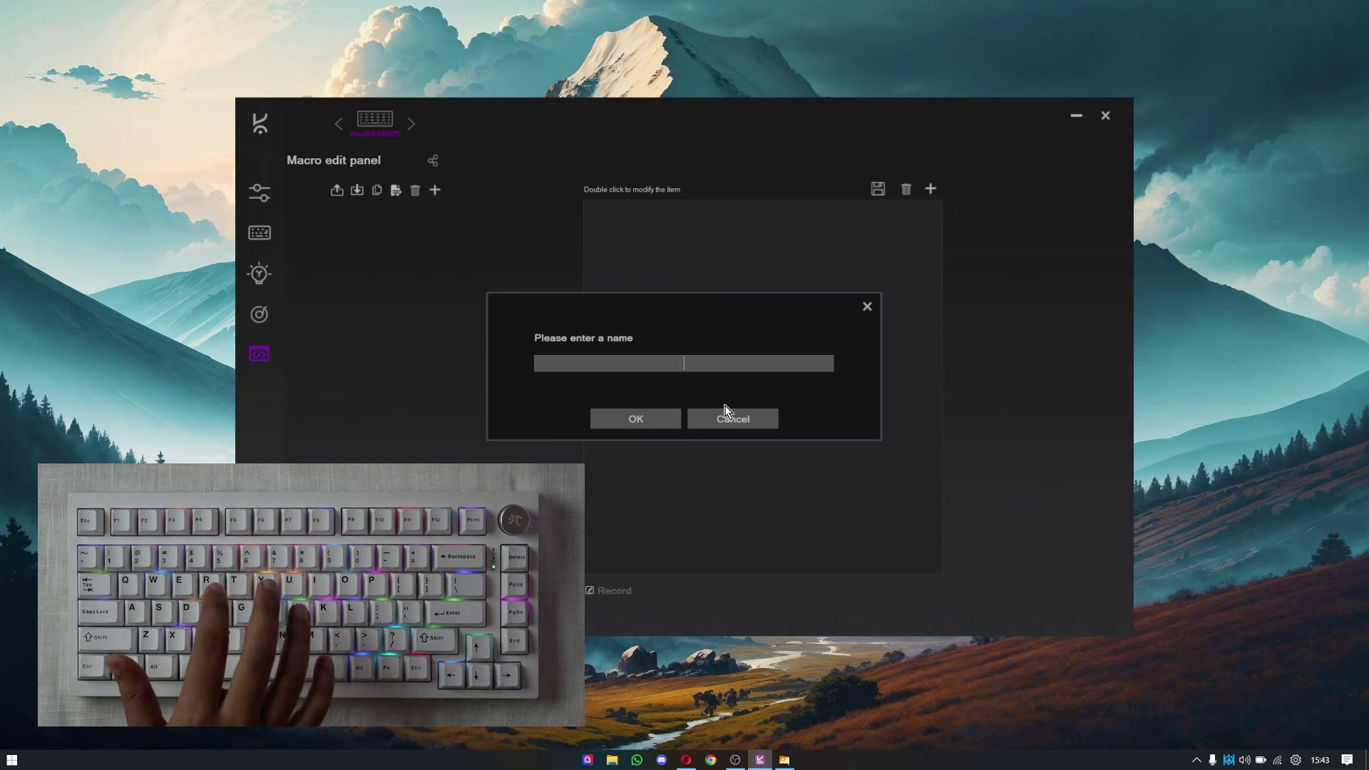
text(tre)
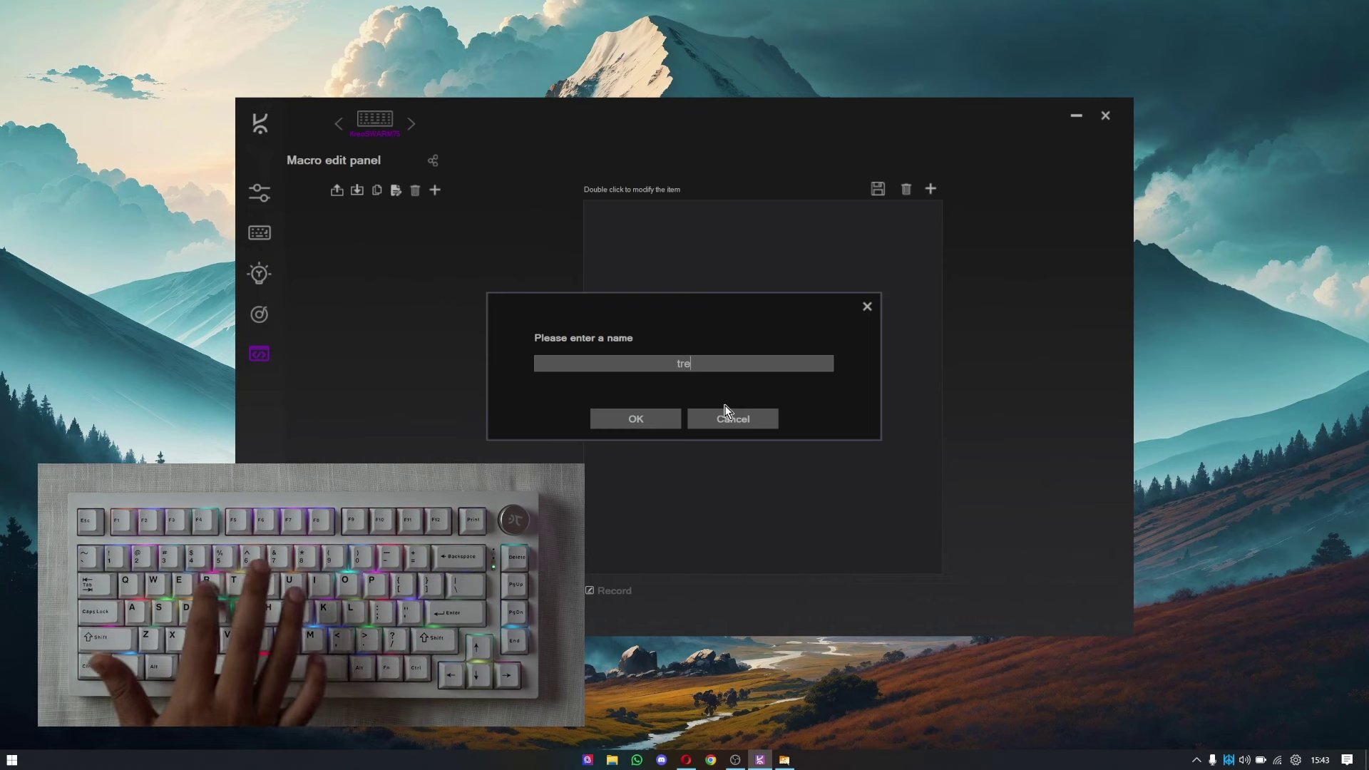
click(636, 419)
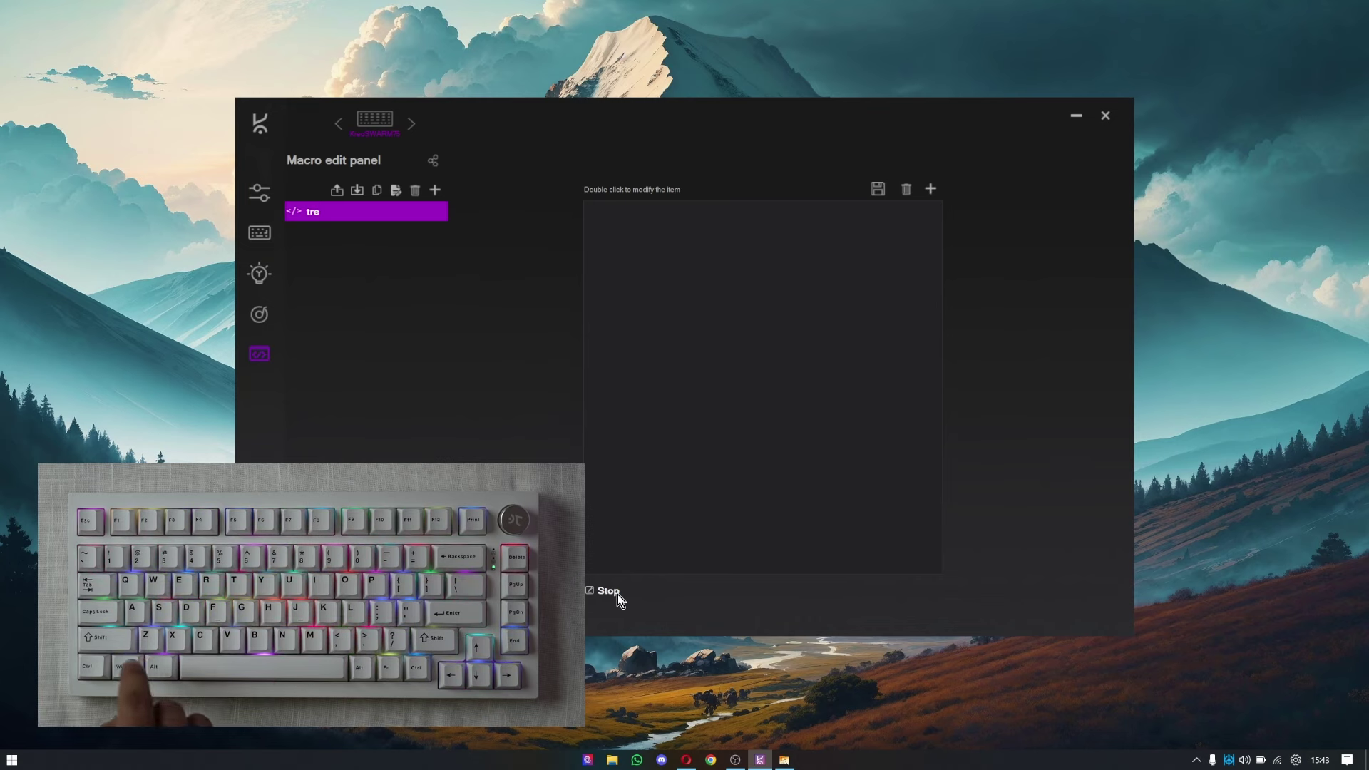
Record Ctrl+S, Shift+D, Shift+H, Shift+Y and Alt+T into the tre macro.
key(ctrl+s)
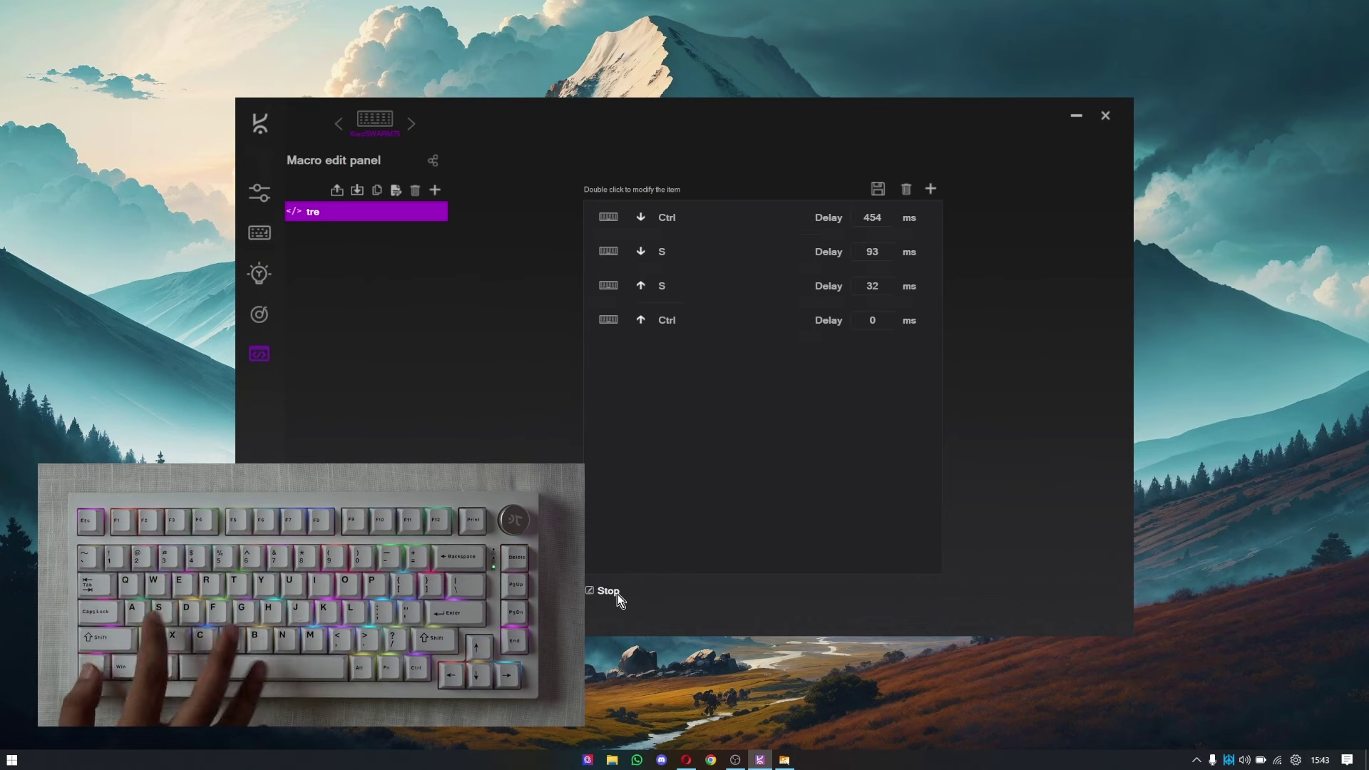
key(shift+d)
key(shift+h)
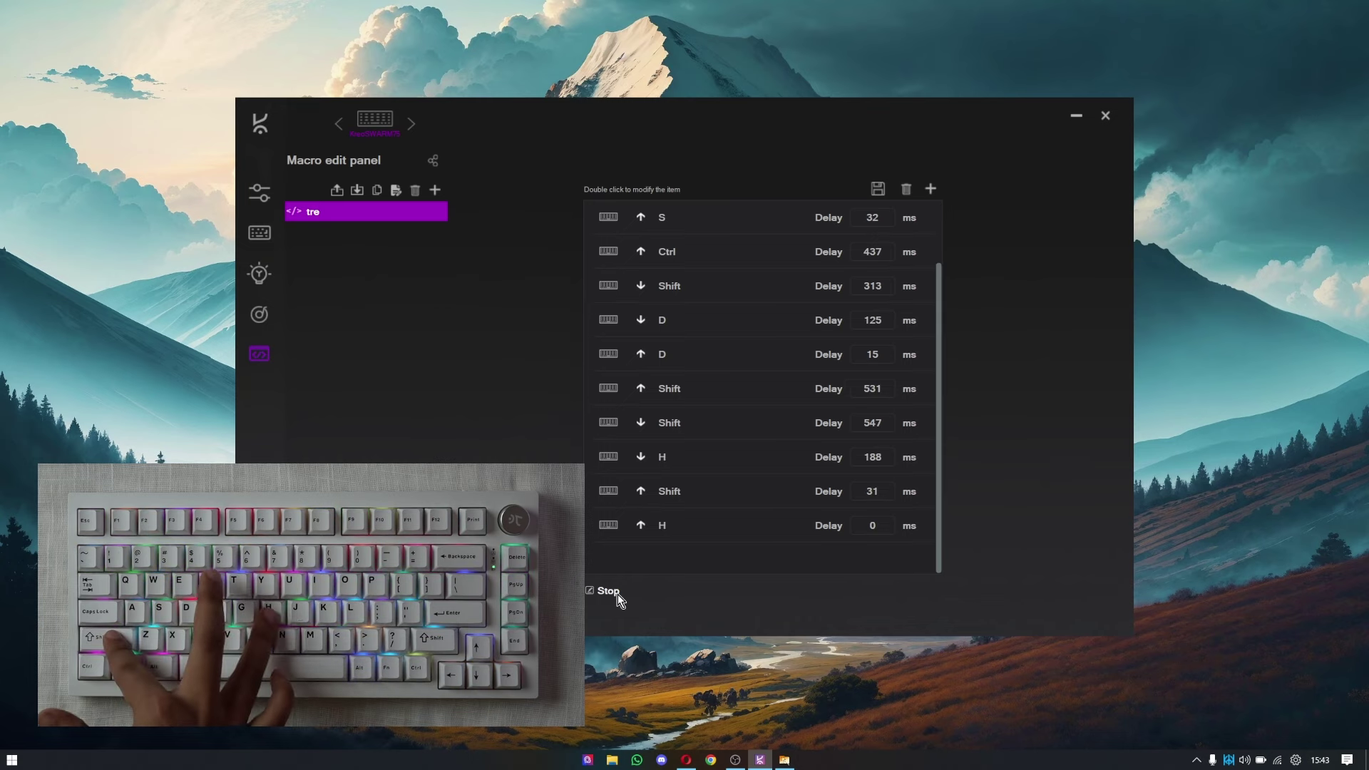
key(shift+y)
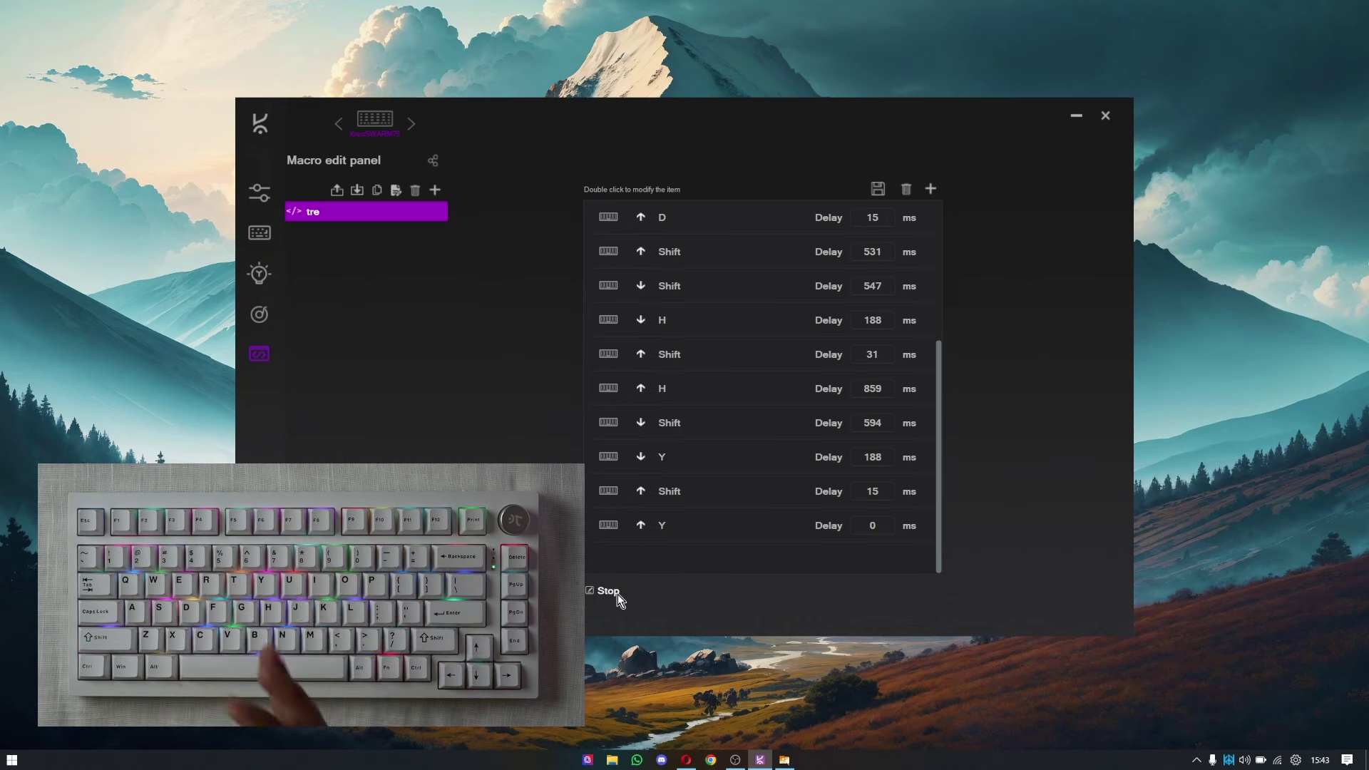
key(alt+t)
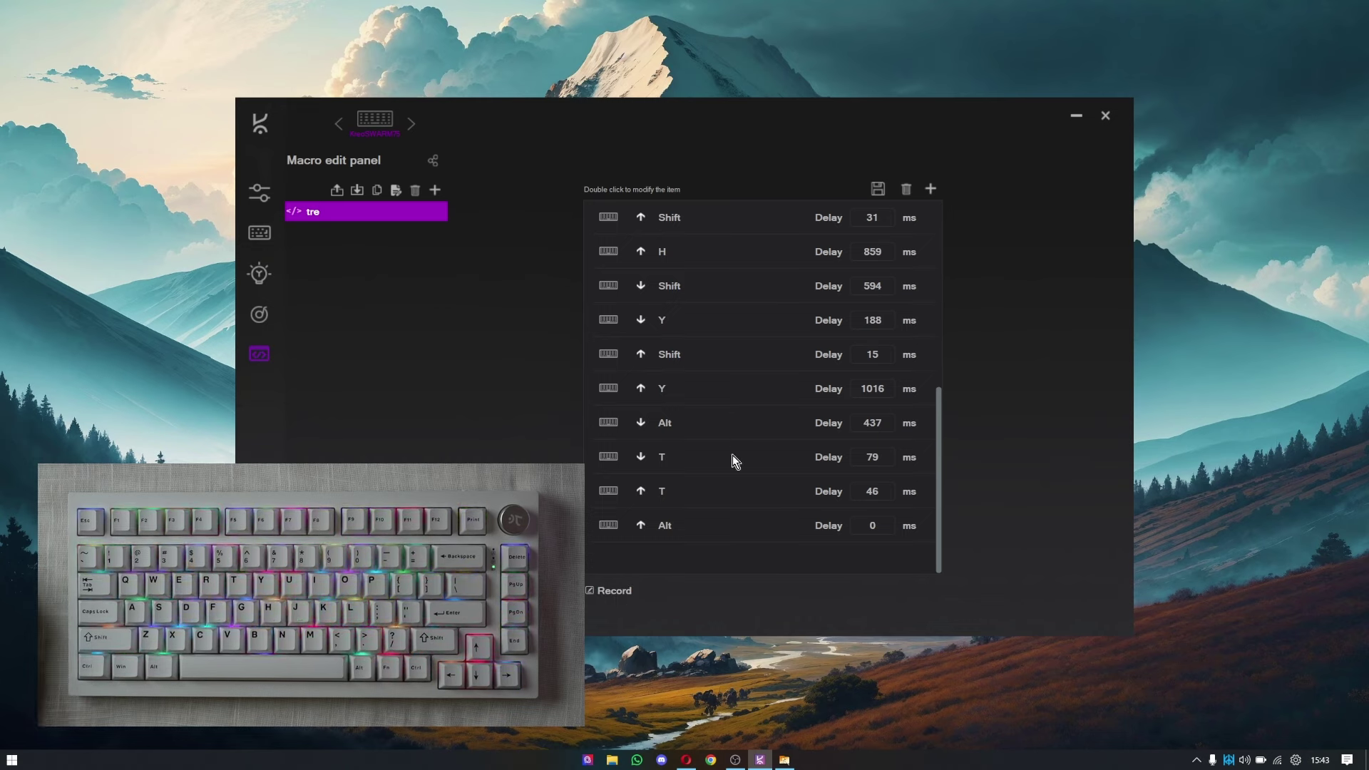
scroll(770, 427, up, 5)
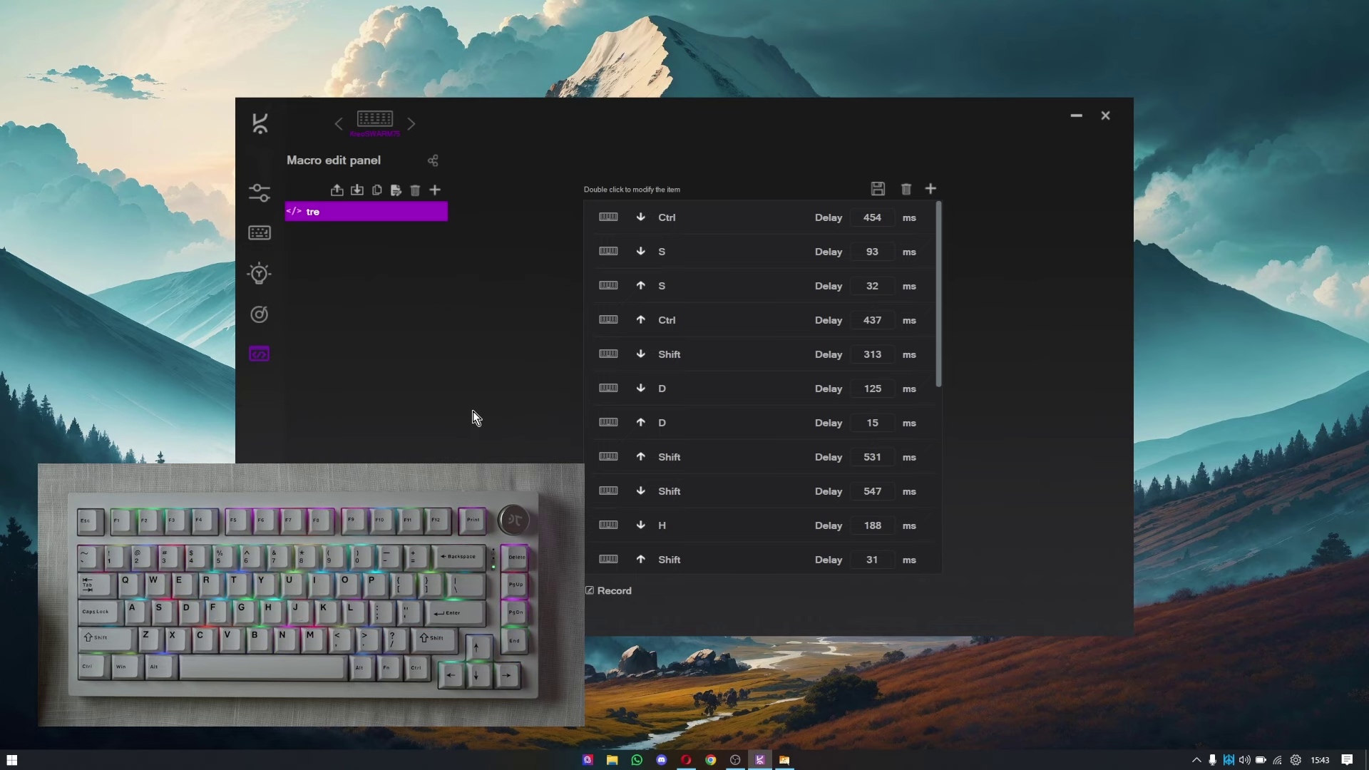
click(260, 235)
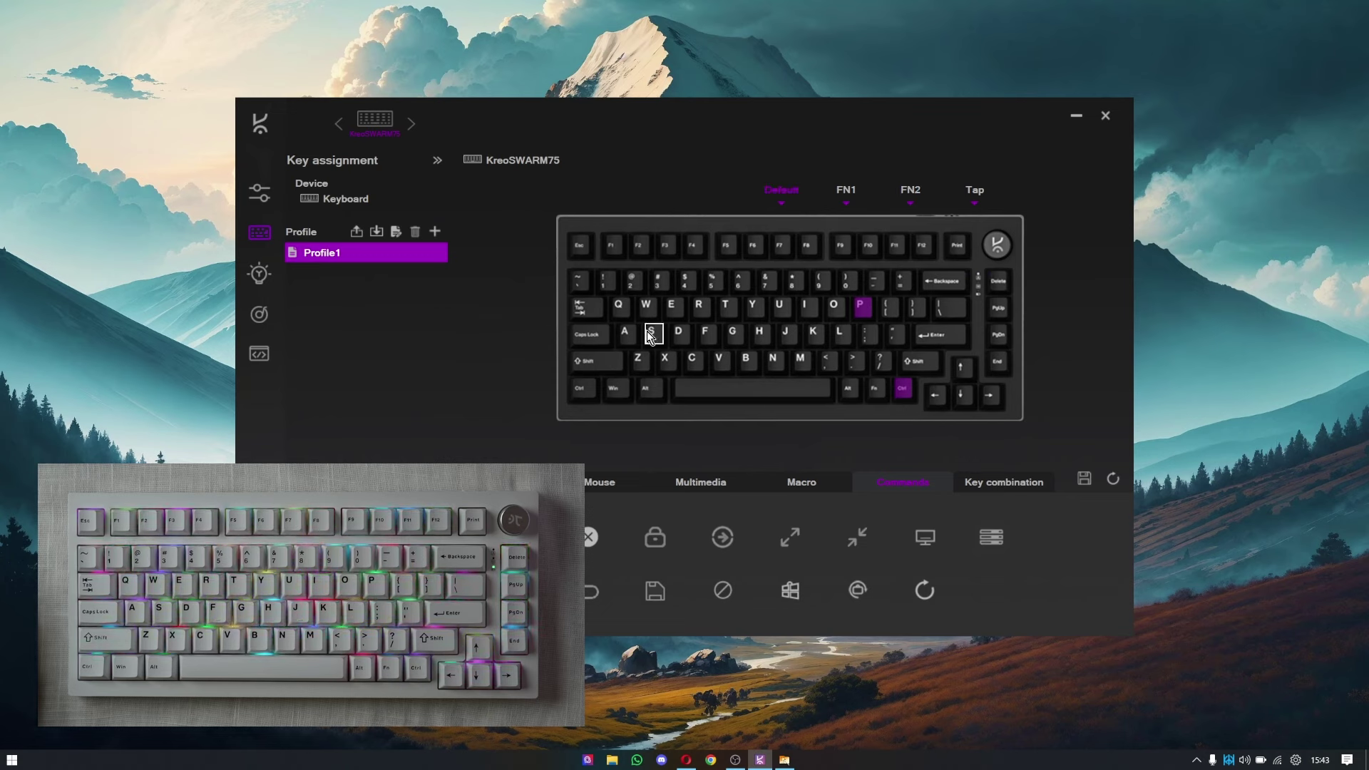
Bind the A key to the tre macro, save it to the keyboard, and test it.
click(631, 338)
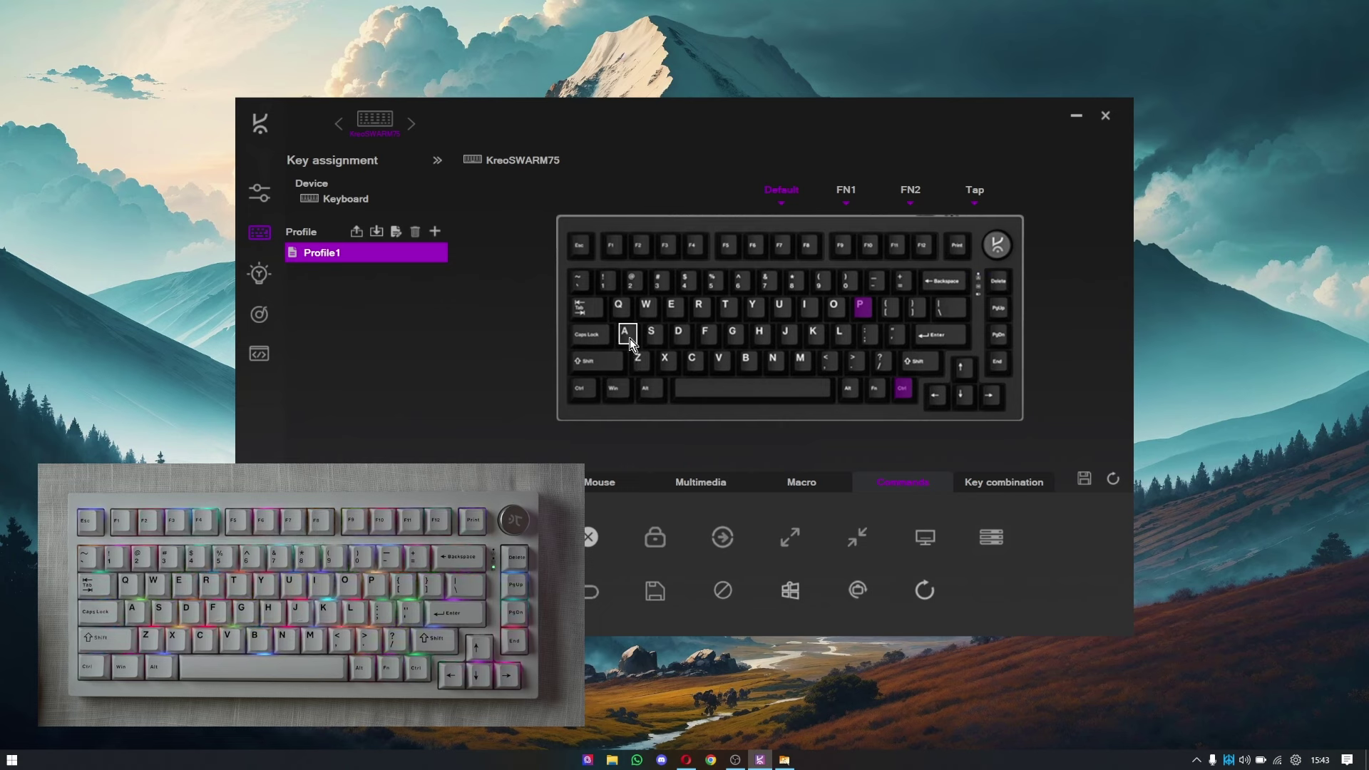
click(804, 489)
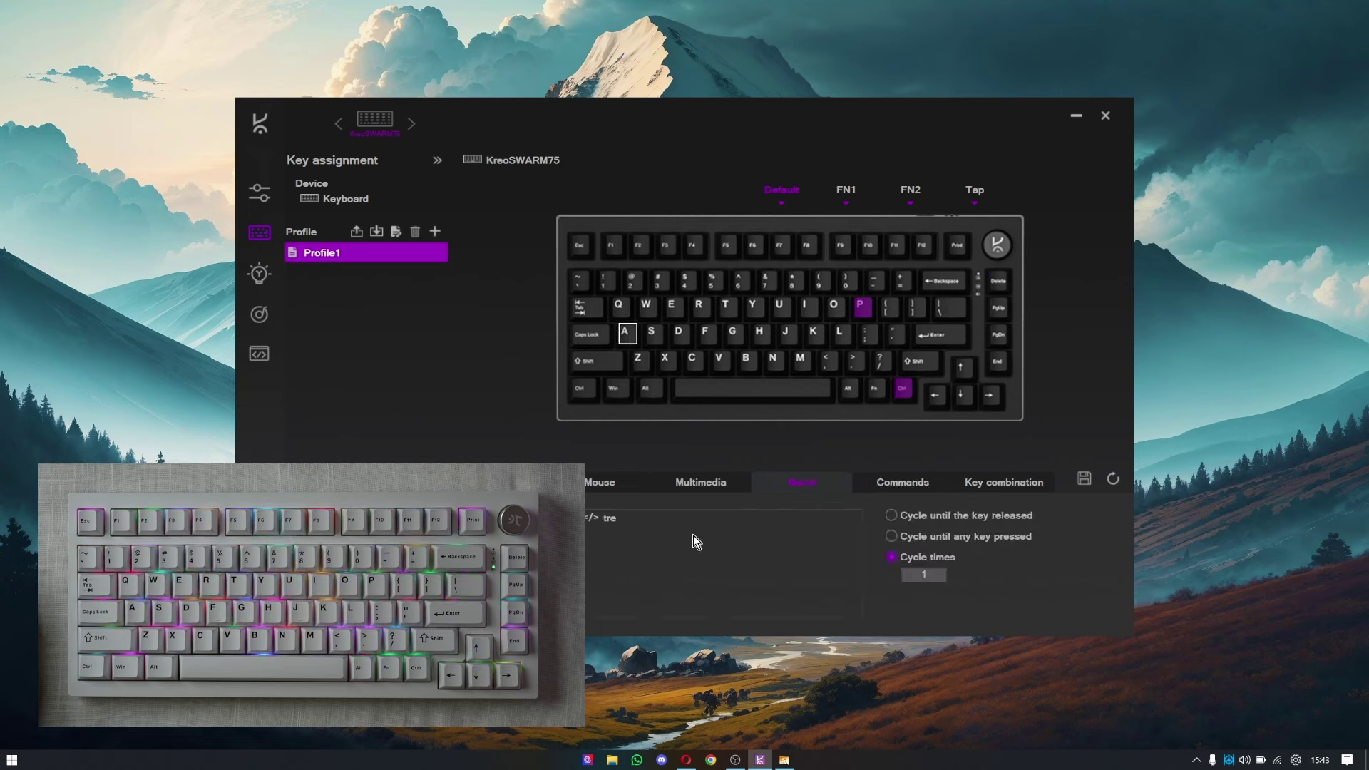
click(617, 519)
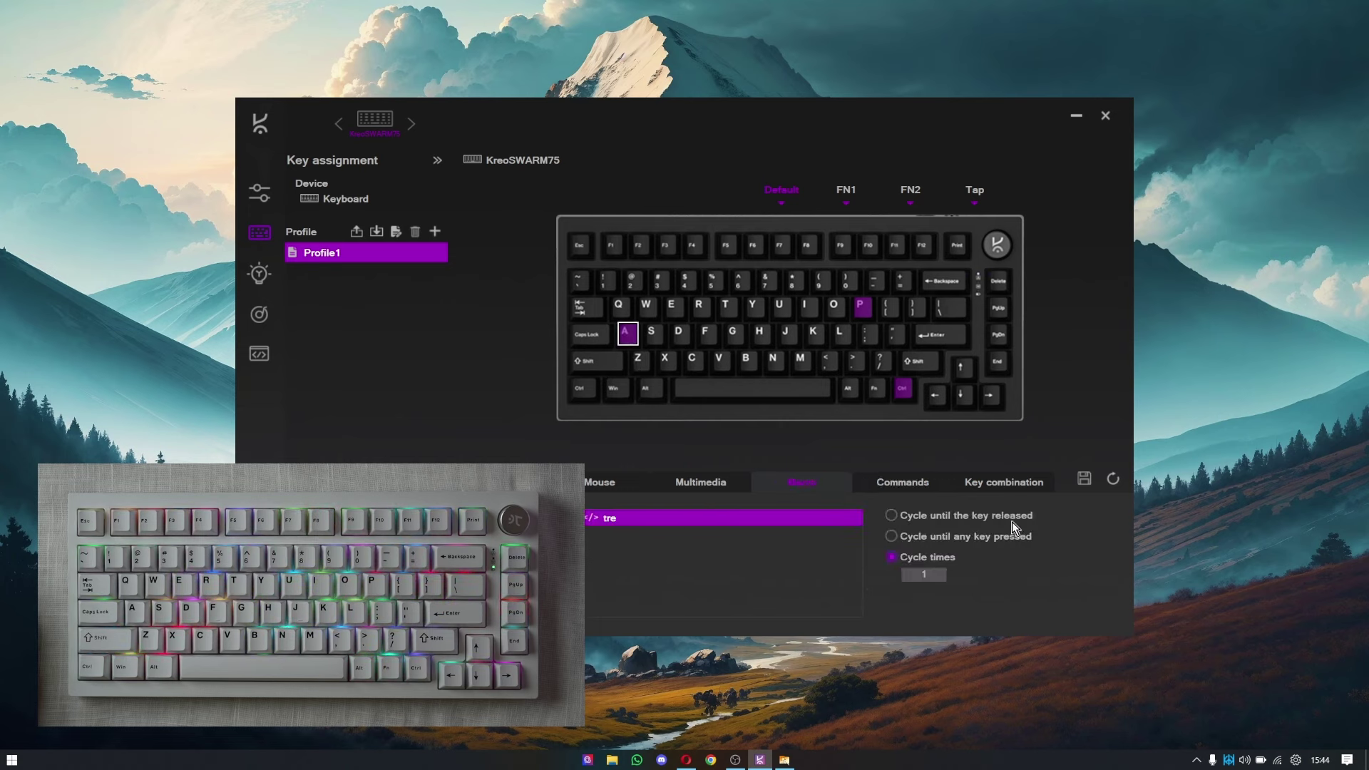
click(1083, 482)
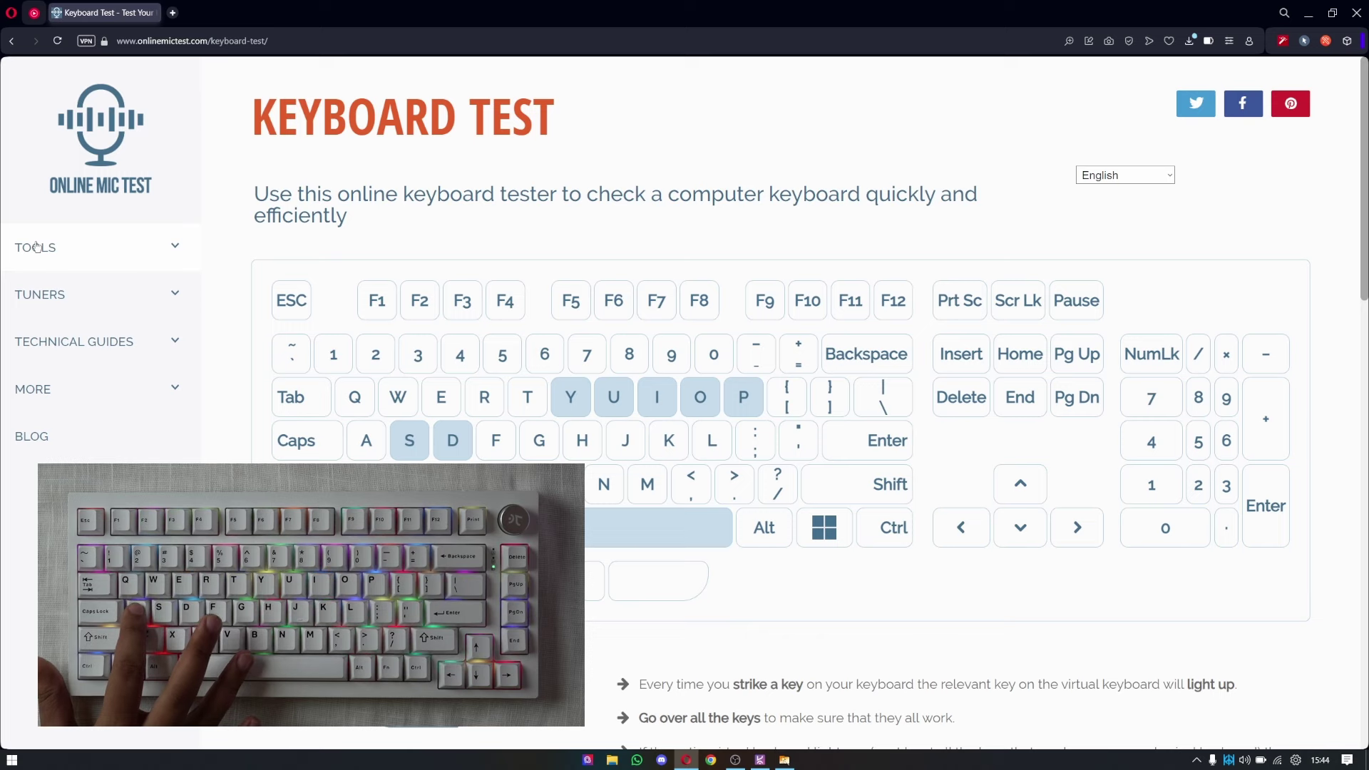
key(h)
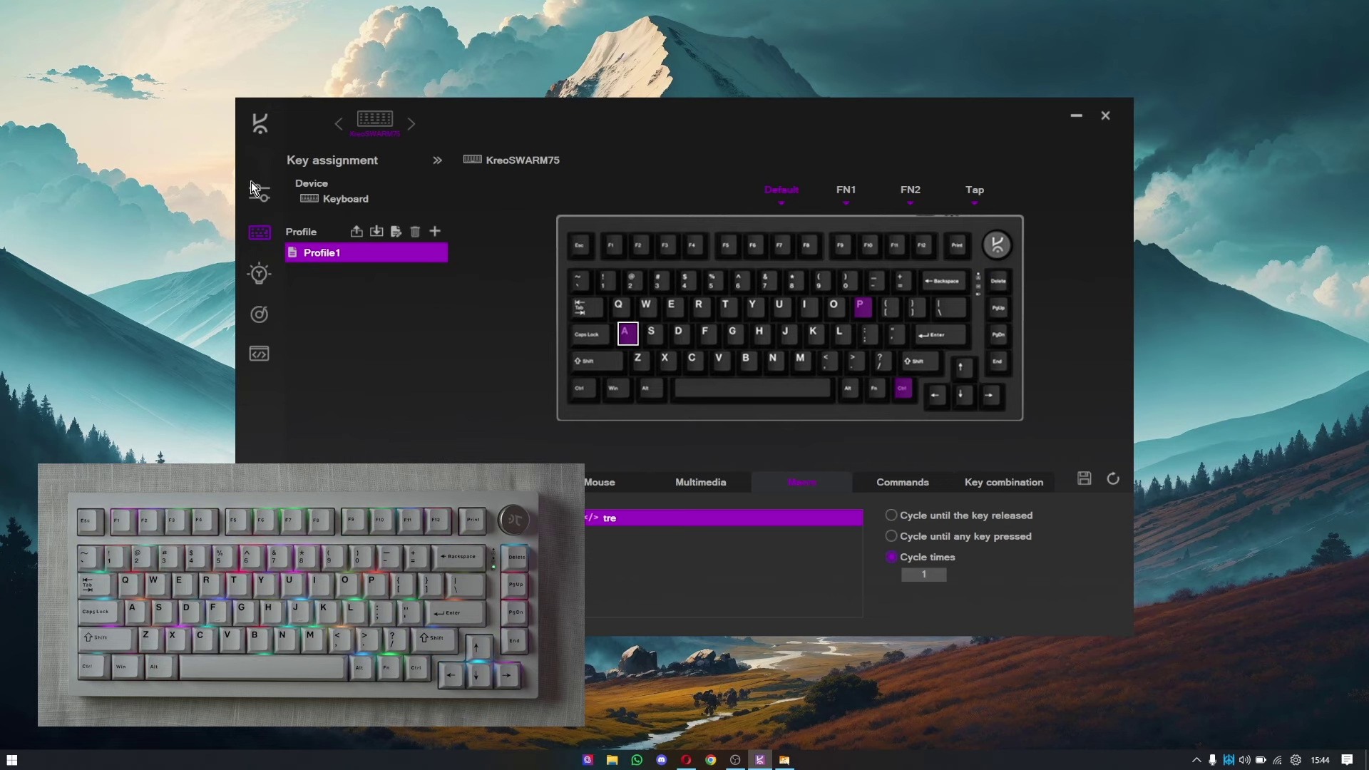
click(262, 193)
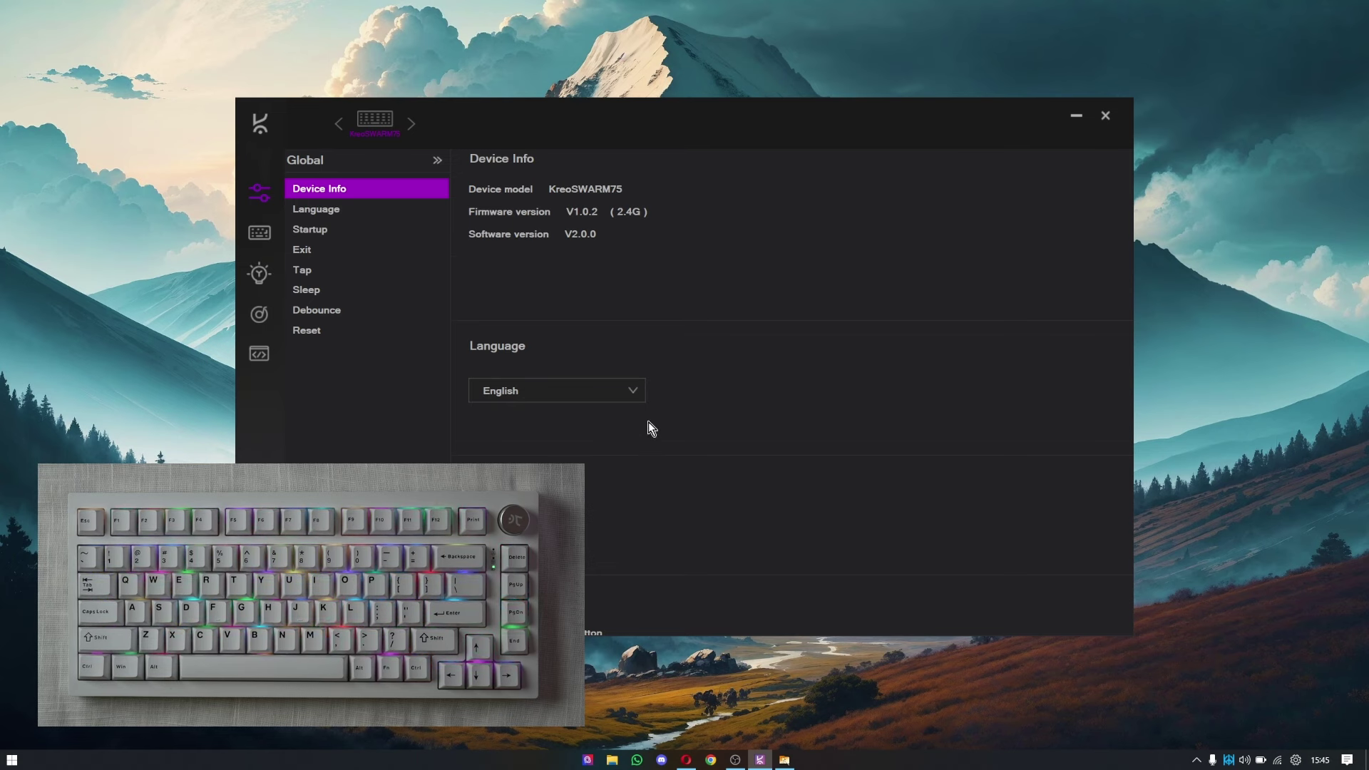
scroll(648, 421, down, 3)
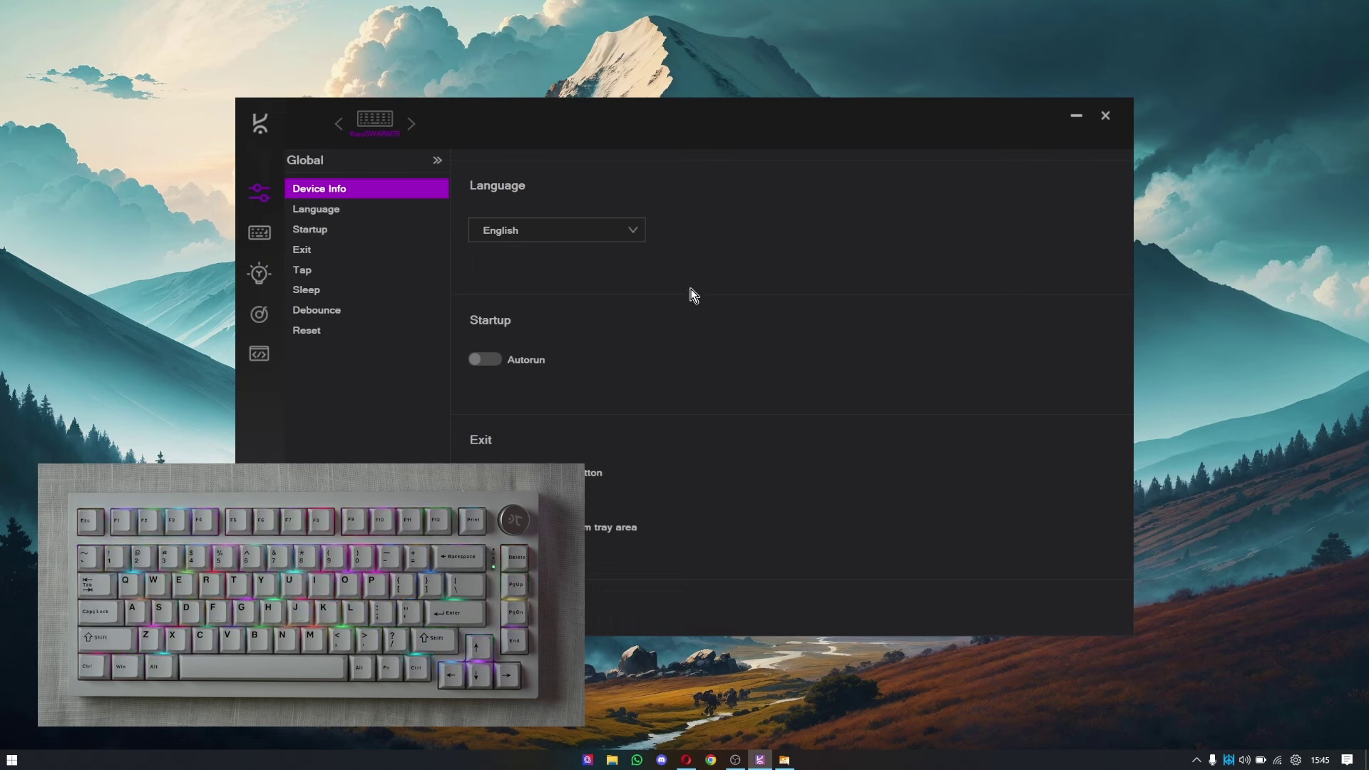
scroll(519, 412, down, 2)
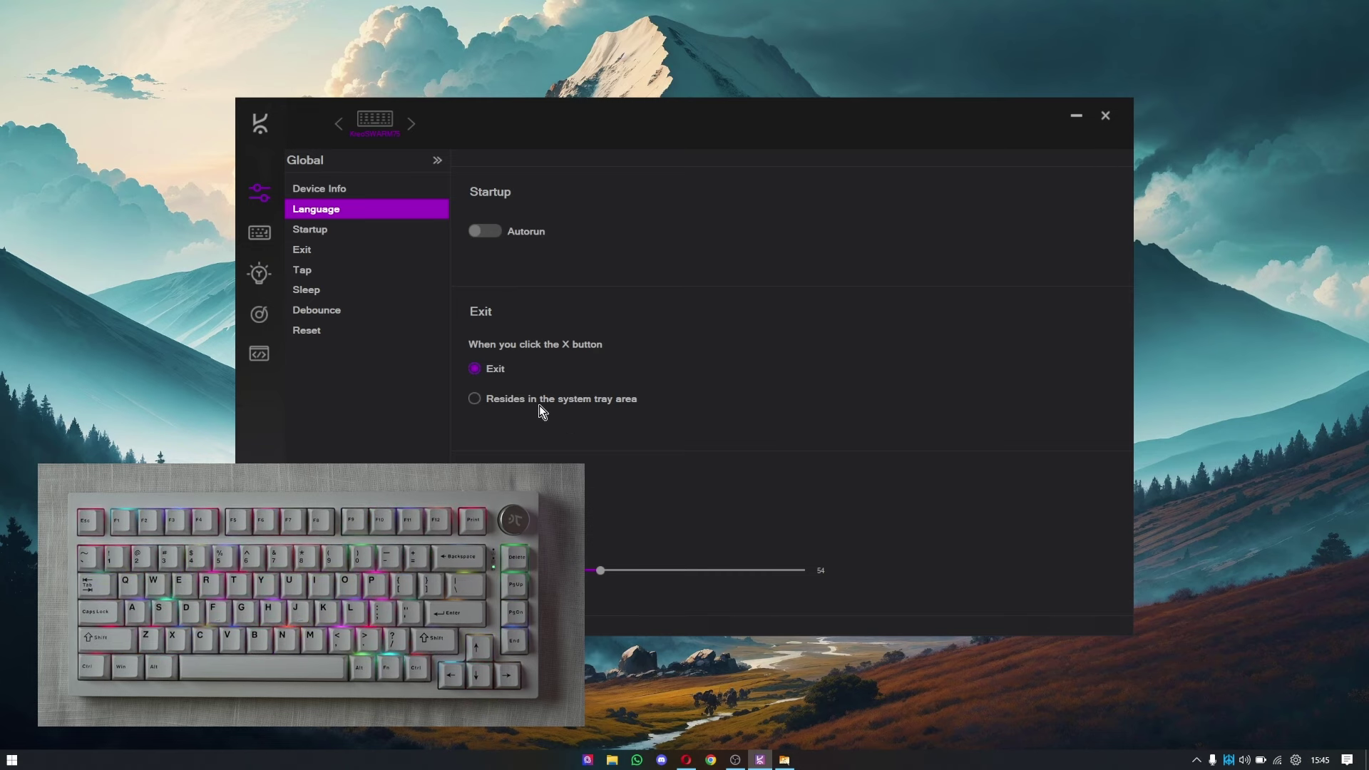
scroll(542, 356, down, 2)
scroll(607, 308, down, 8)
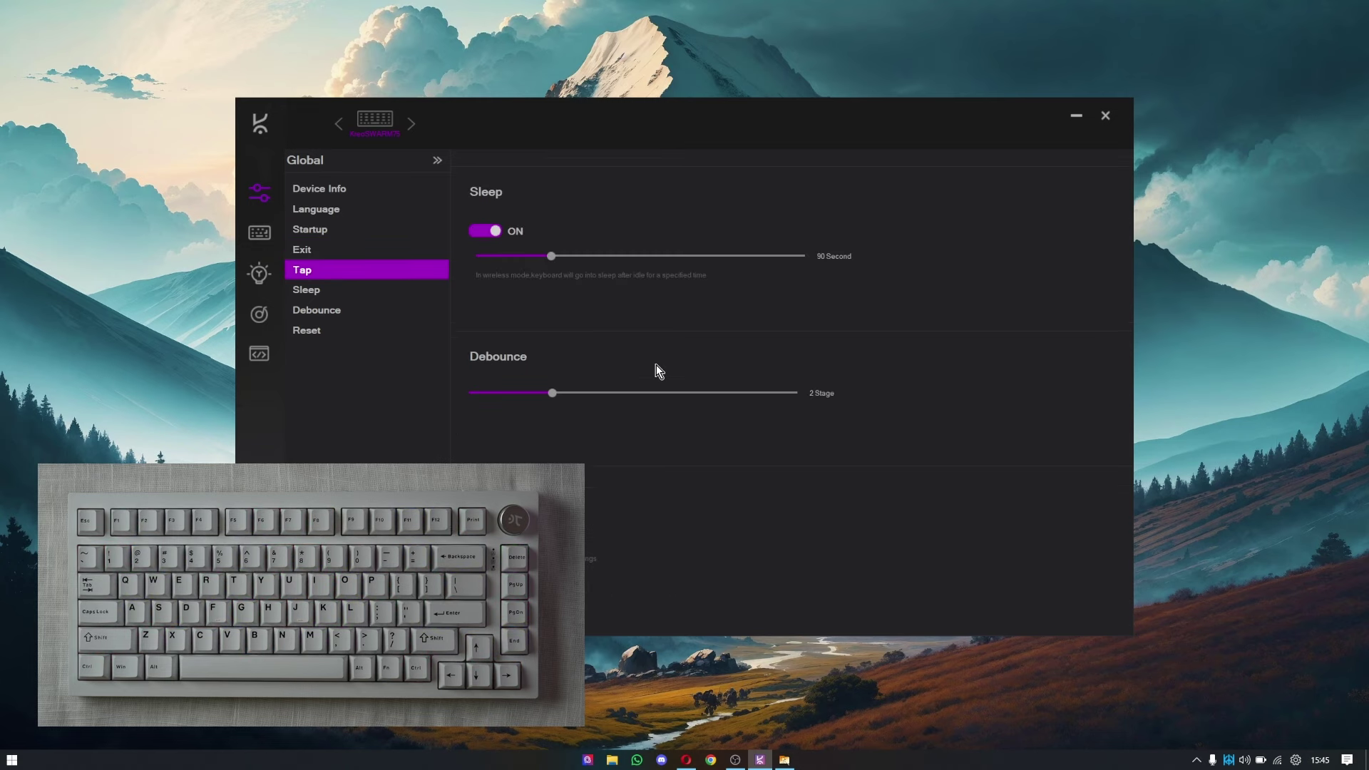
scroll(611, 378, up, 2)
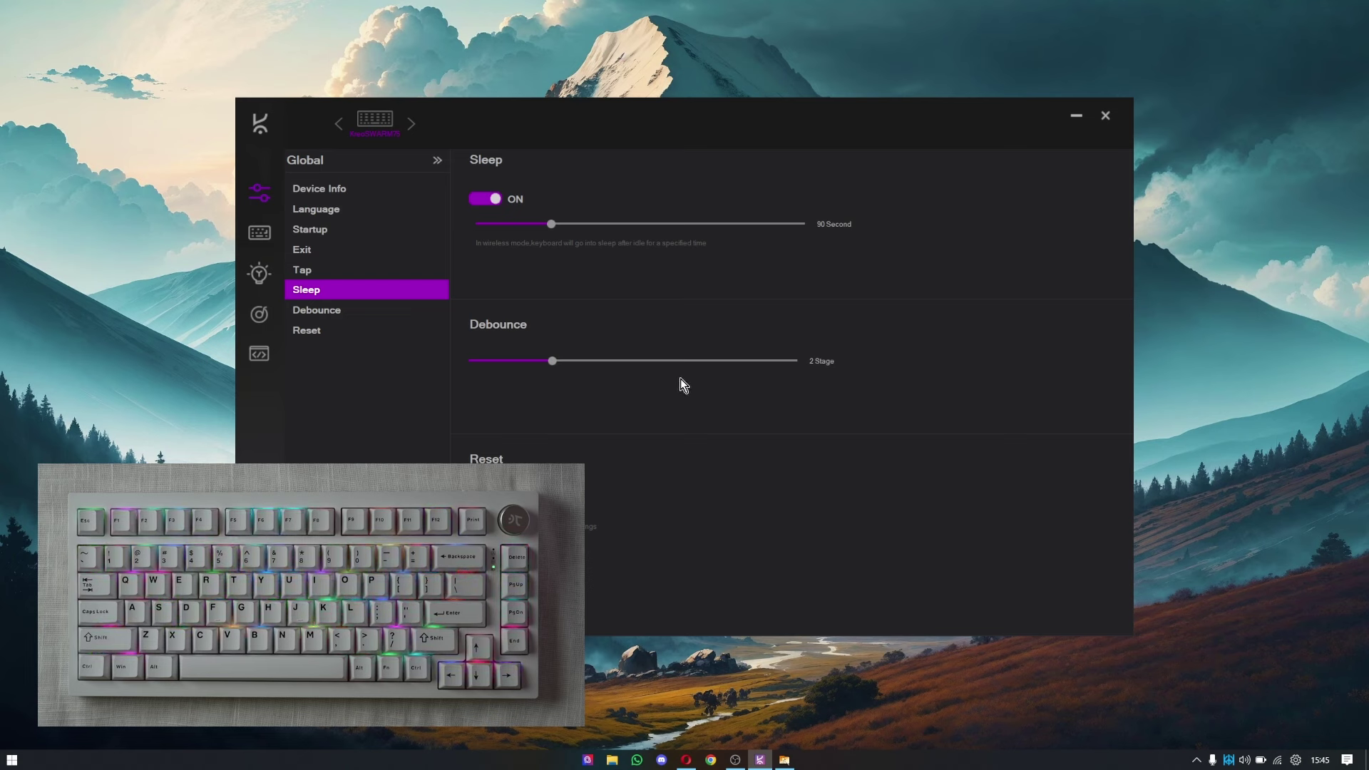
drag(554, 362, 463, 368)
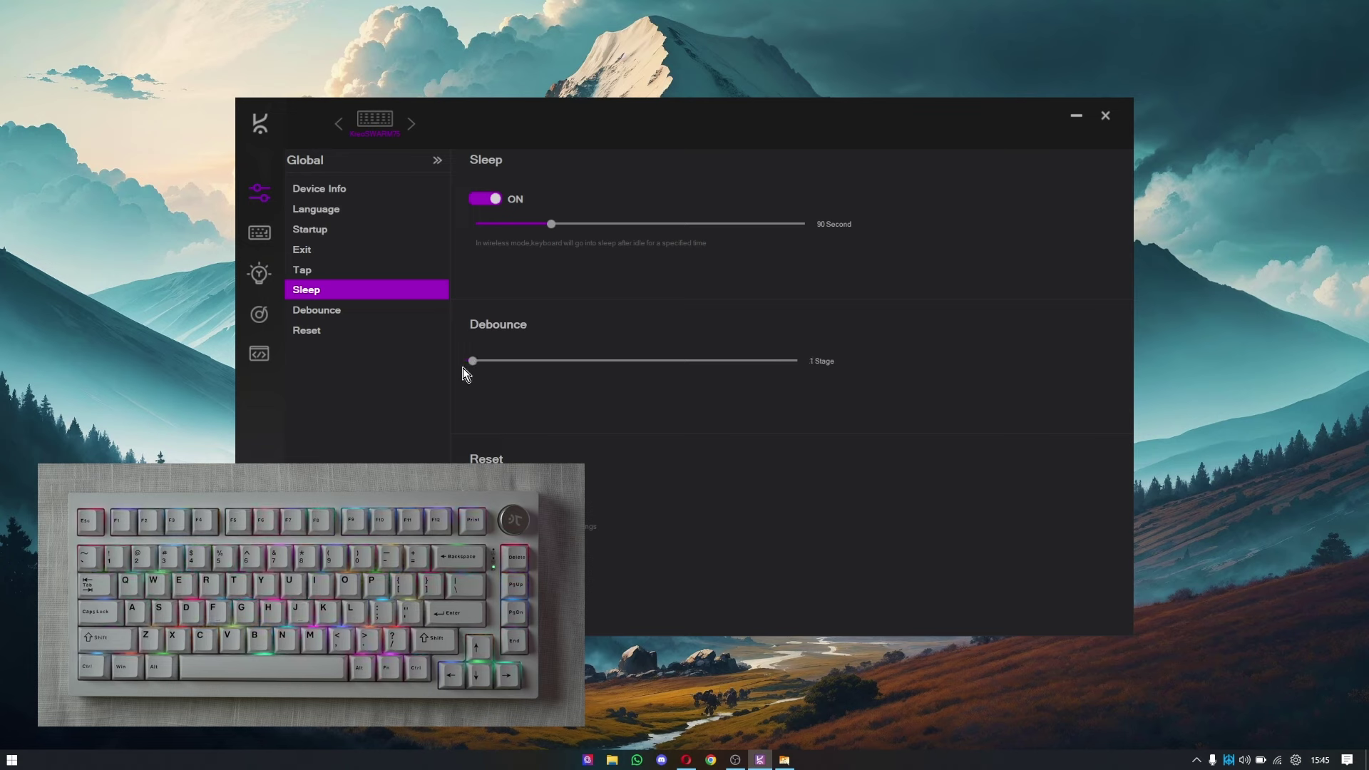